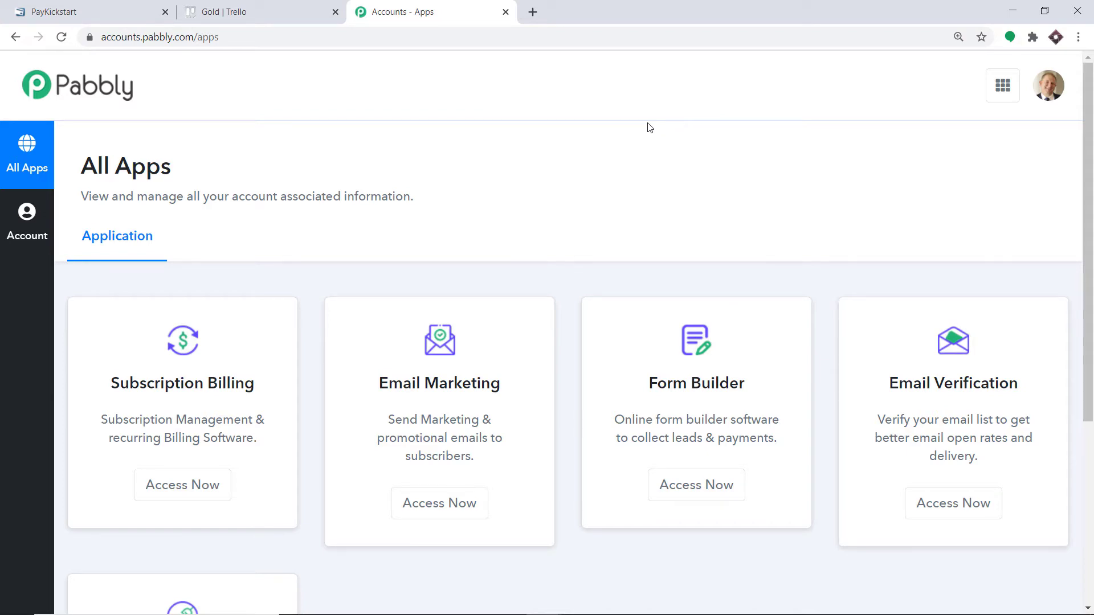
# - Open Pabbly Connect and create a workflow named "PayKickstart To Trello"
pyautogui.scroll(-5, 649, 136)
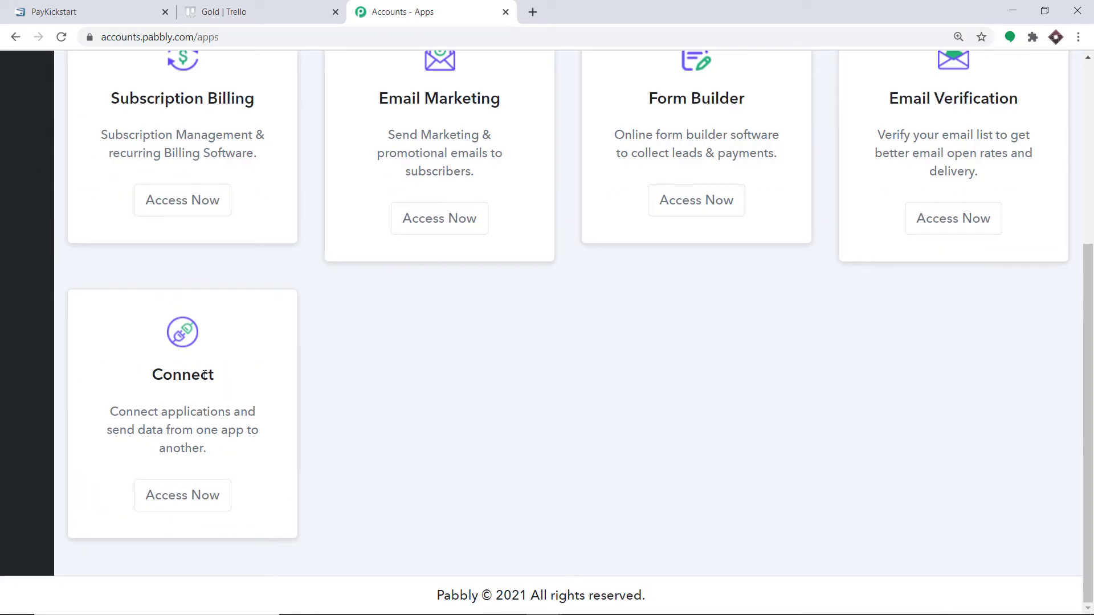
pyautogui.click(191, 504)
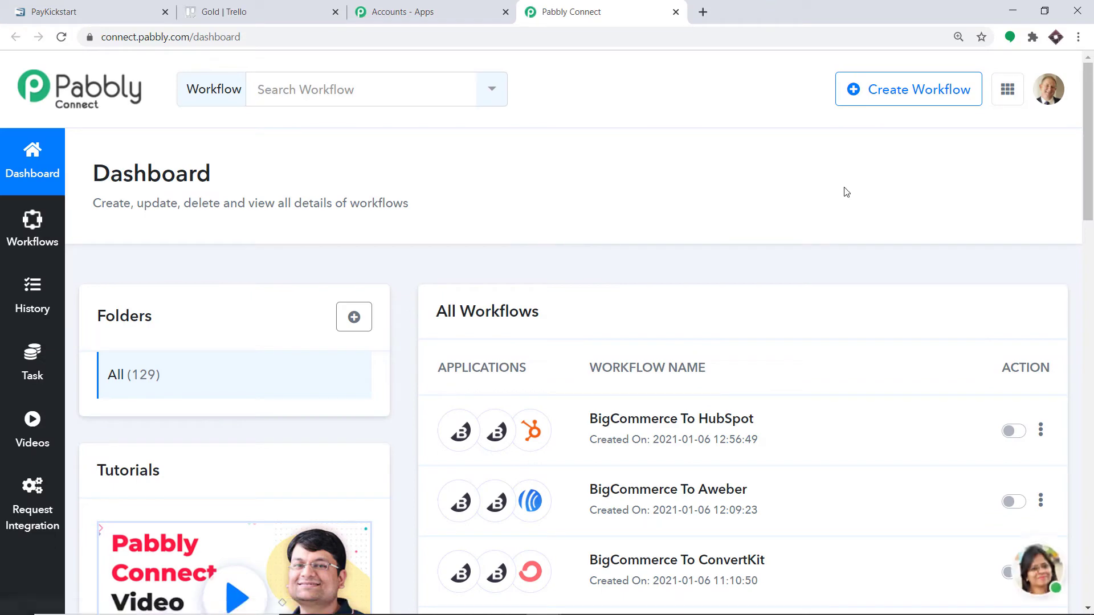
pyautogui.click(892, 107)
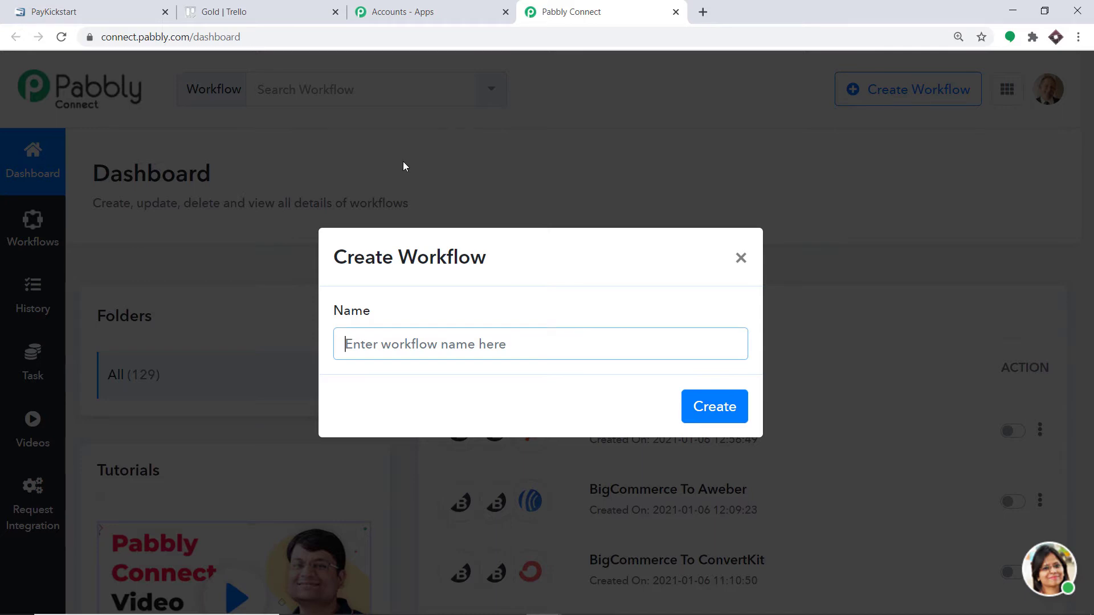
pyautogui.write('PayKic')
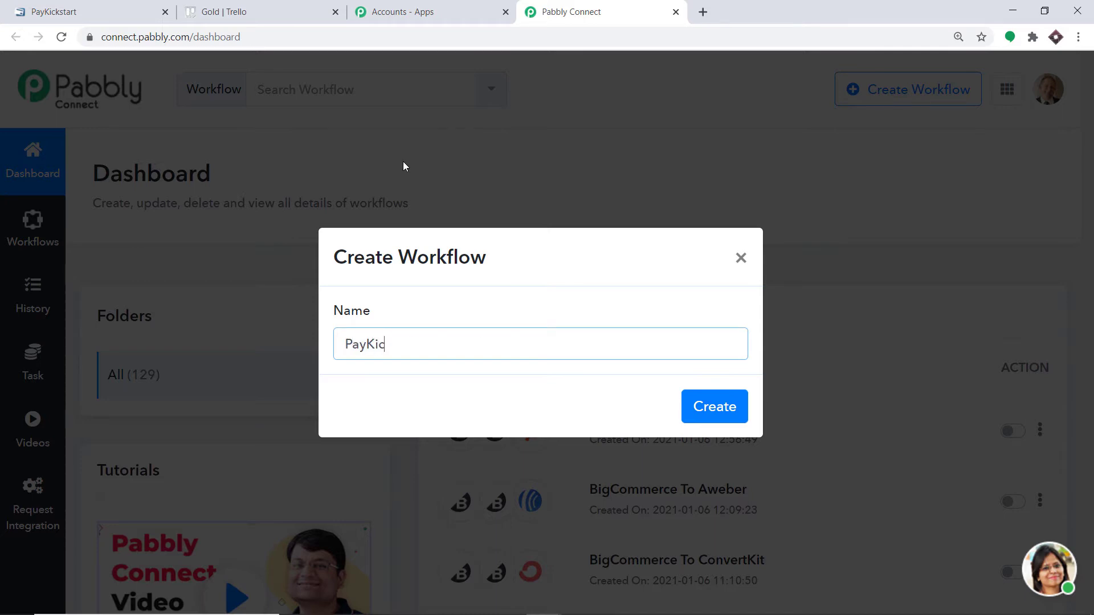
pyautogui.write('kstart To Trello')
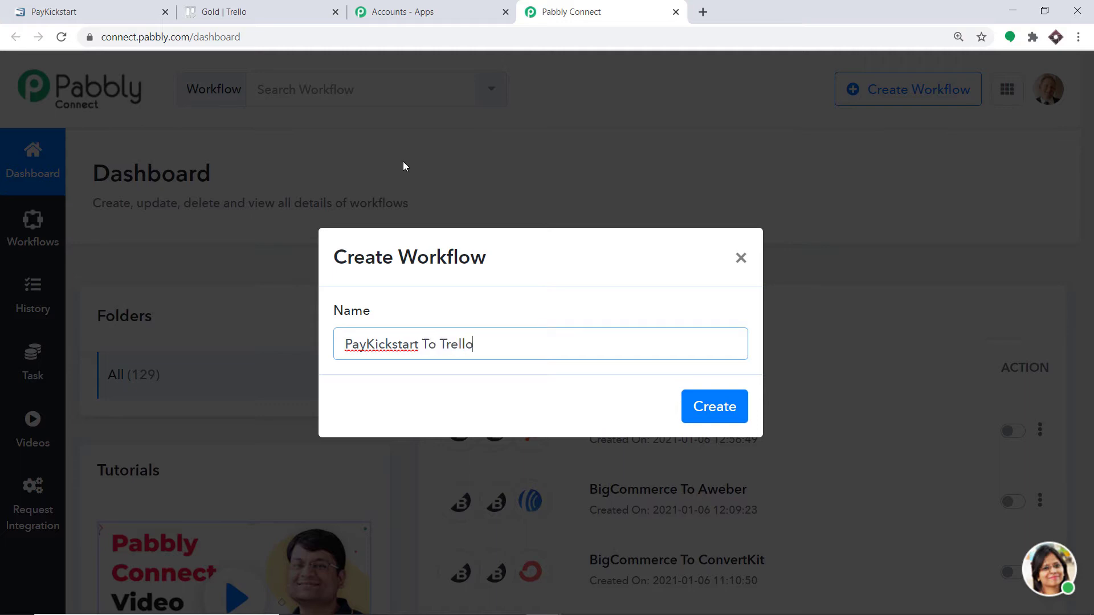
pyautogui.click(728, 411)
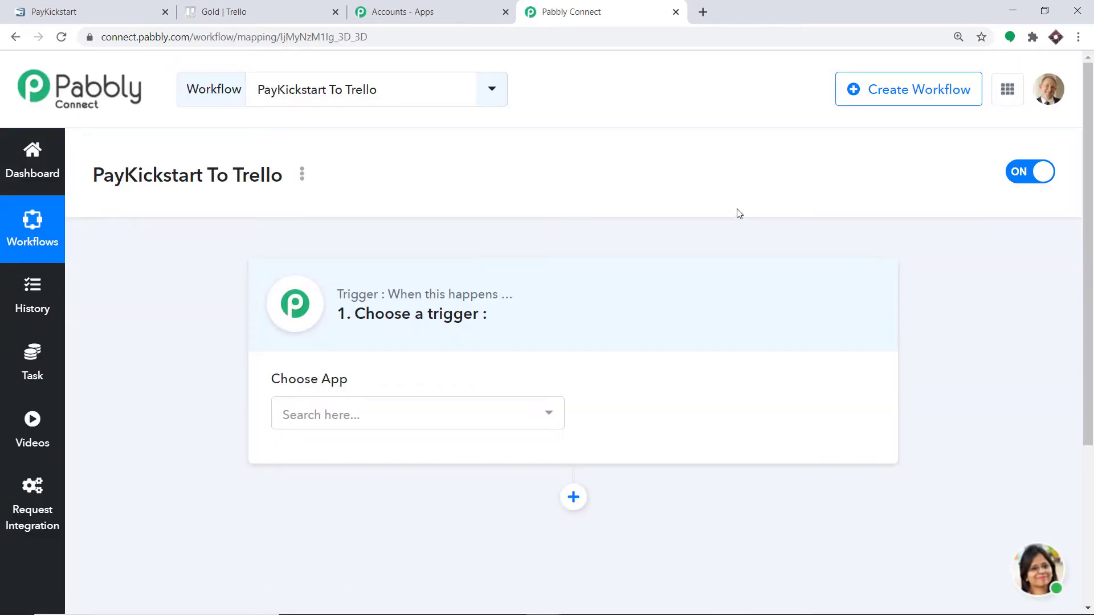
# - Set the workflow's trigger app to PayKickstart with Transaction Sales as the trigger event
pyautogui.click(432, 426)
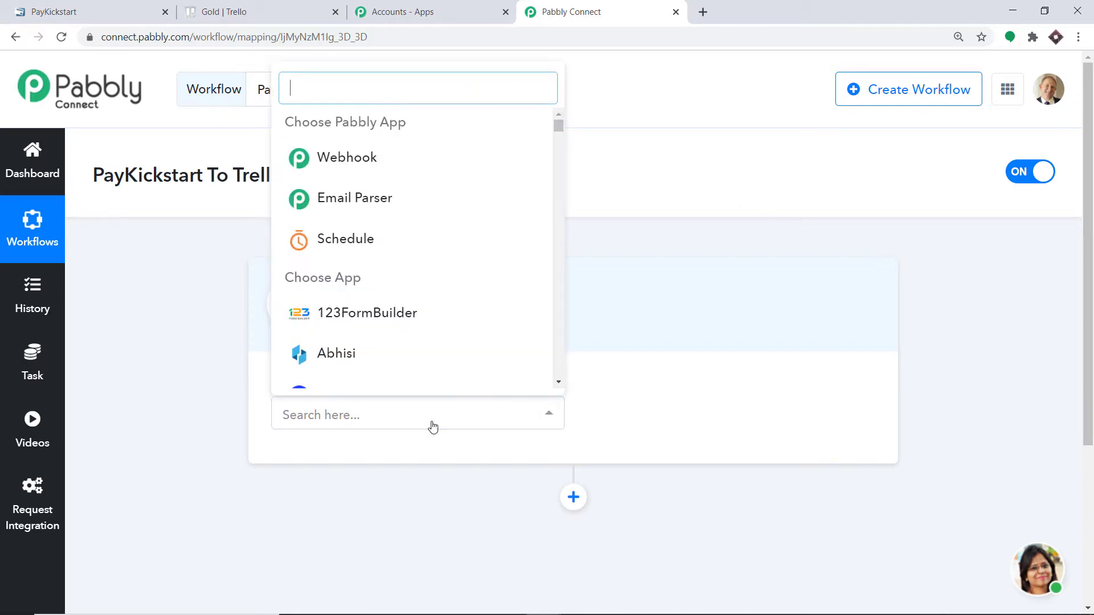
pyautogui.write('pay')
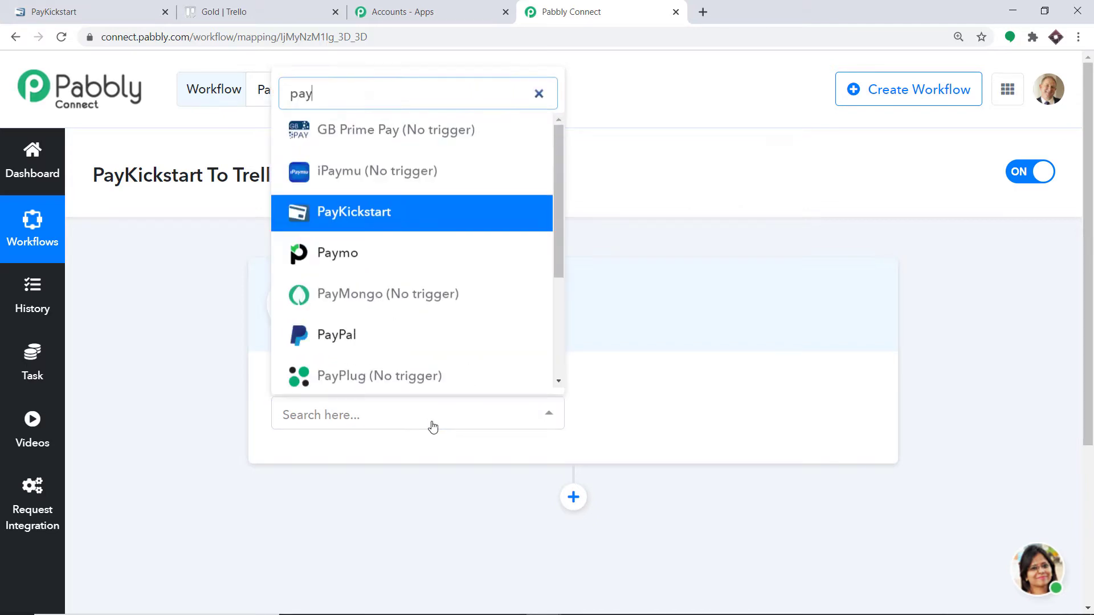
pyautogui.click(334, 211)
pyautogui.click(672, 422)
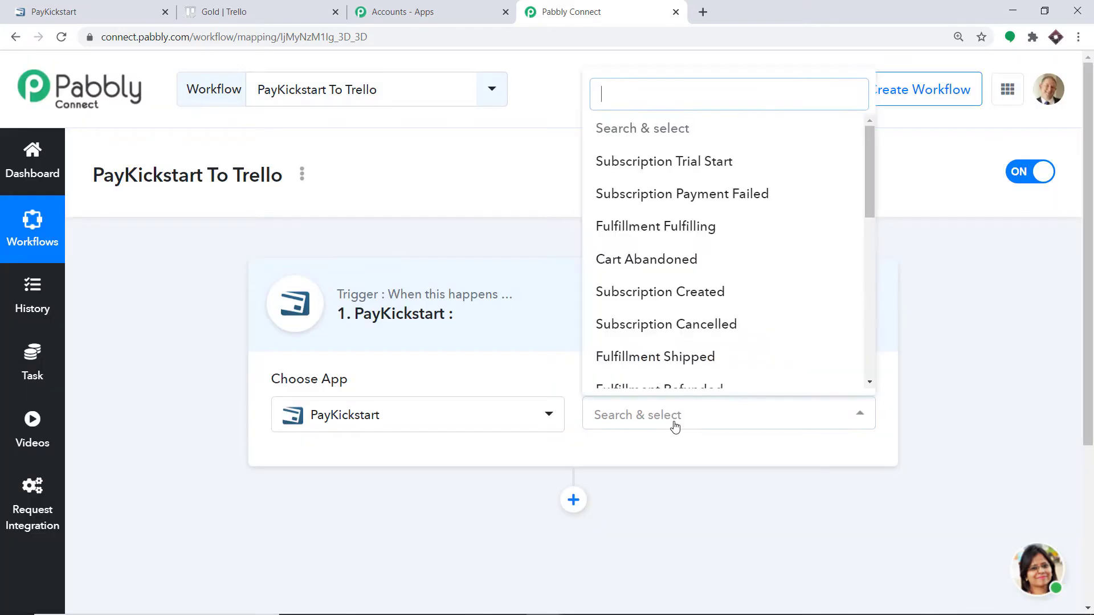
pyautogui.scroll(-8, 696, 245)
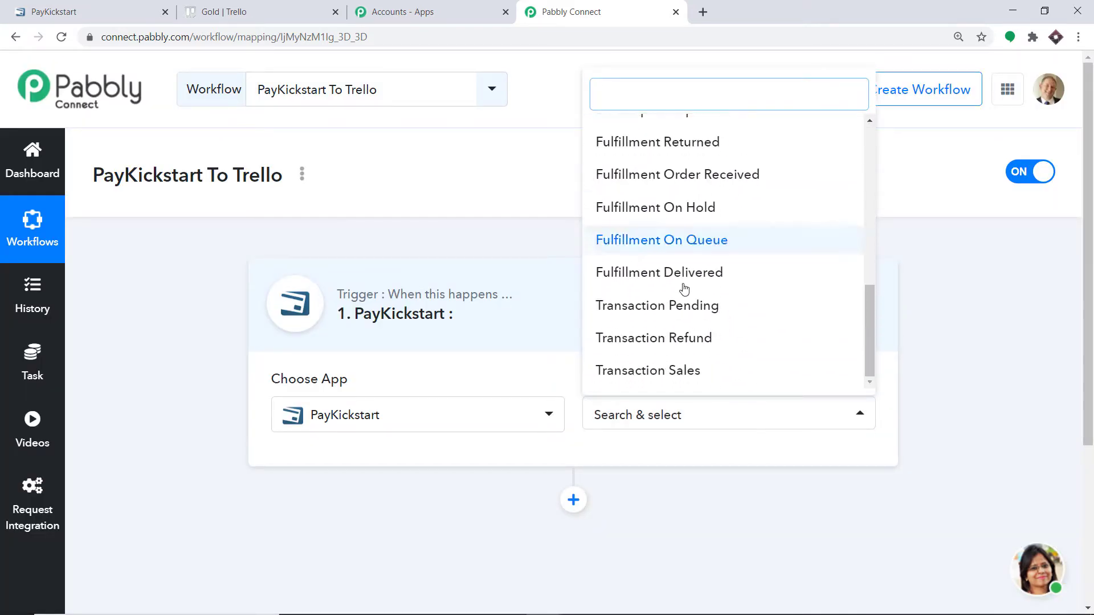
pyautogui.click(665, 372)
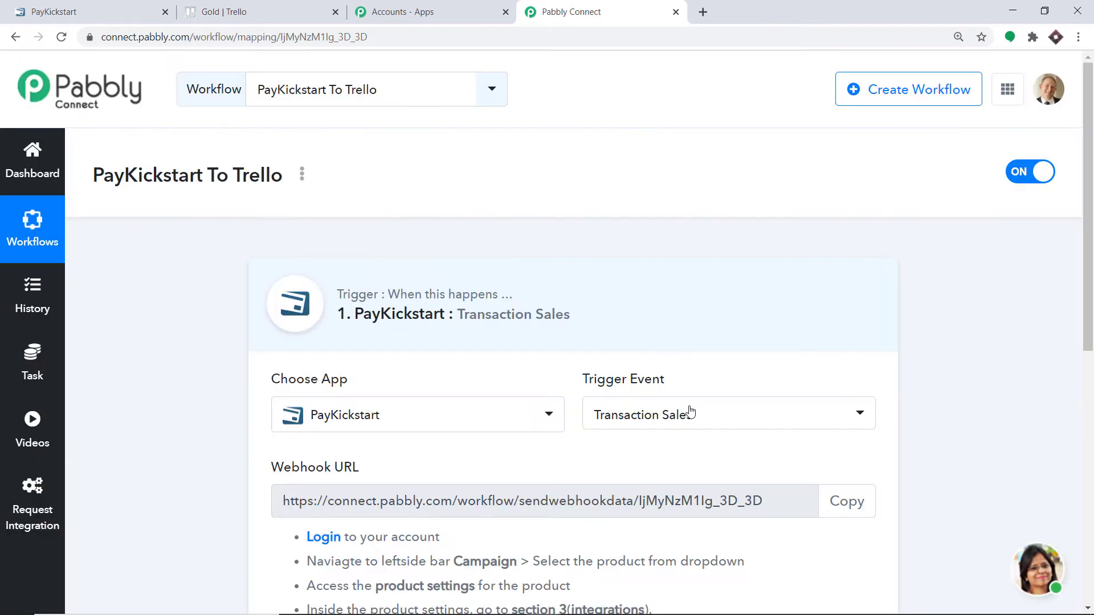
pyautogui.click(691, 413)
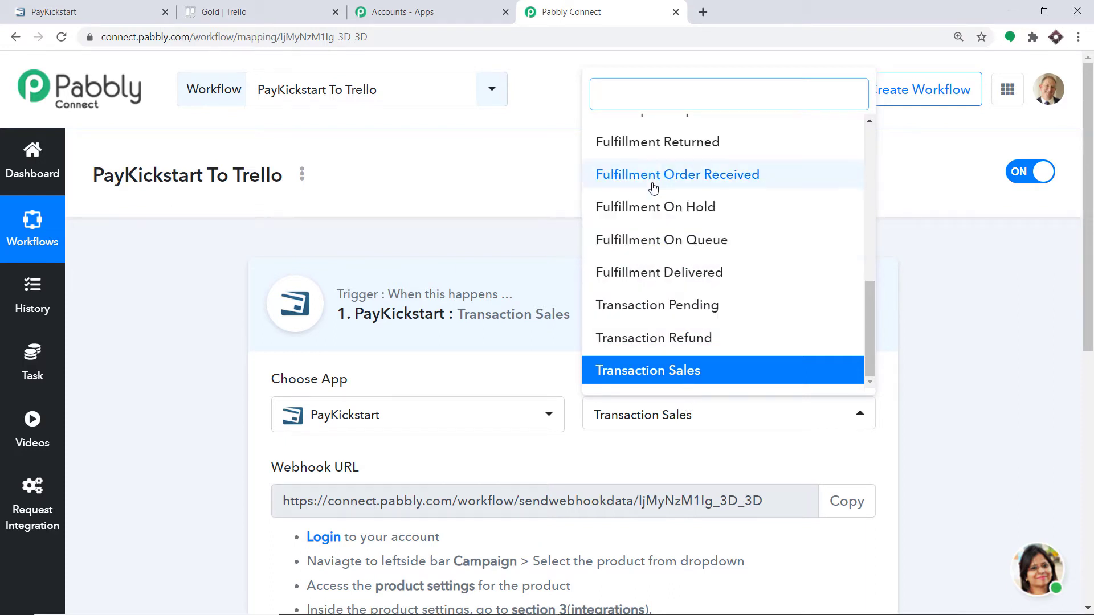
pyautogui.scroll(1, 730, 208)
pyautogui.scroll(1, 730, 208)
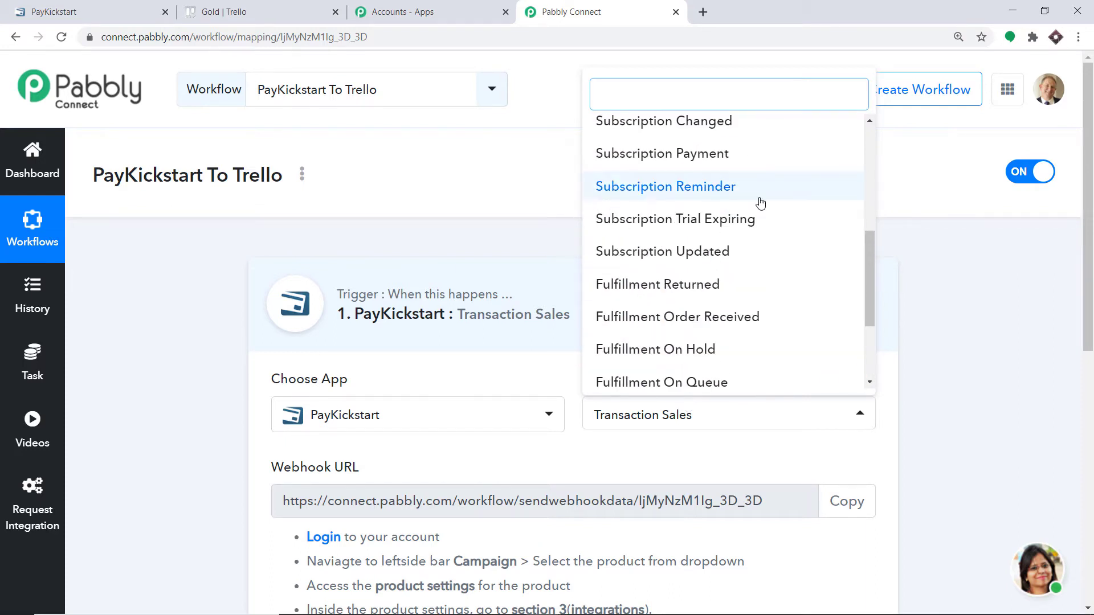
pyautogui.scroll(3, 701, 182)
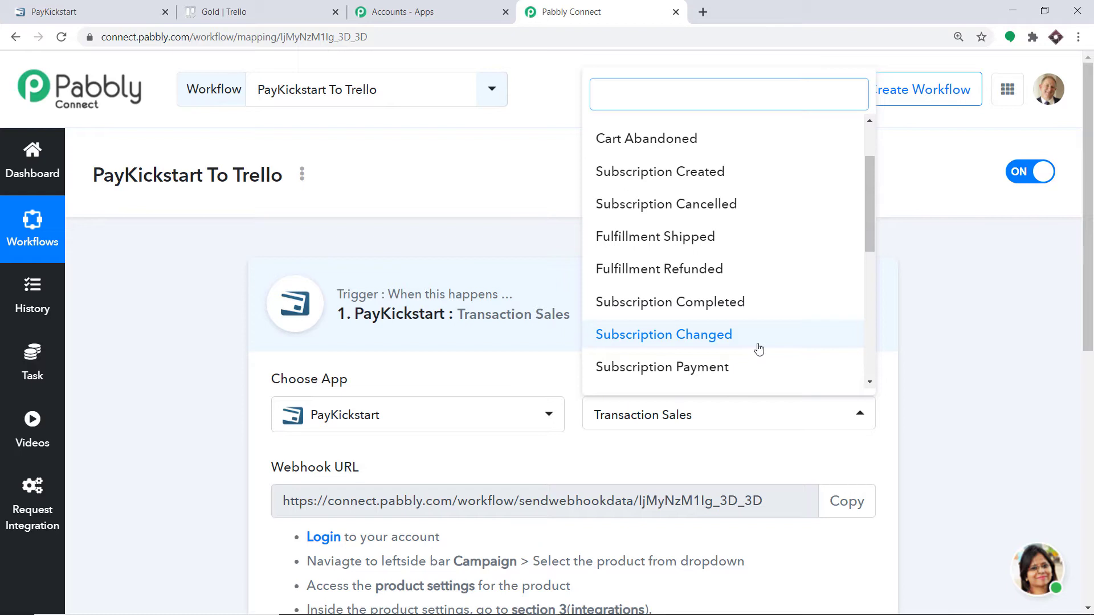
pyautogui.click(668, 467)
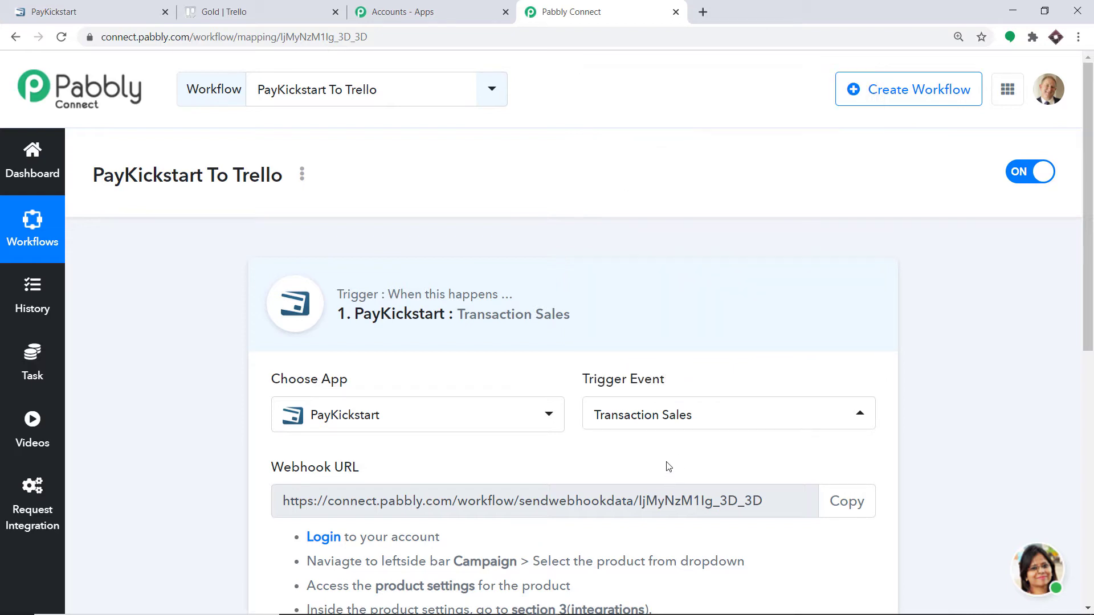
# - Switch to PayKickstart and open the Tshirt product of the Pabbly Connect campaign for editing
pyautogui.moveTo(1089, 318); pyautogui.dragTo(1093, 450)
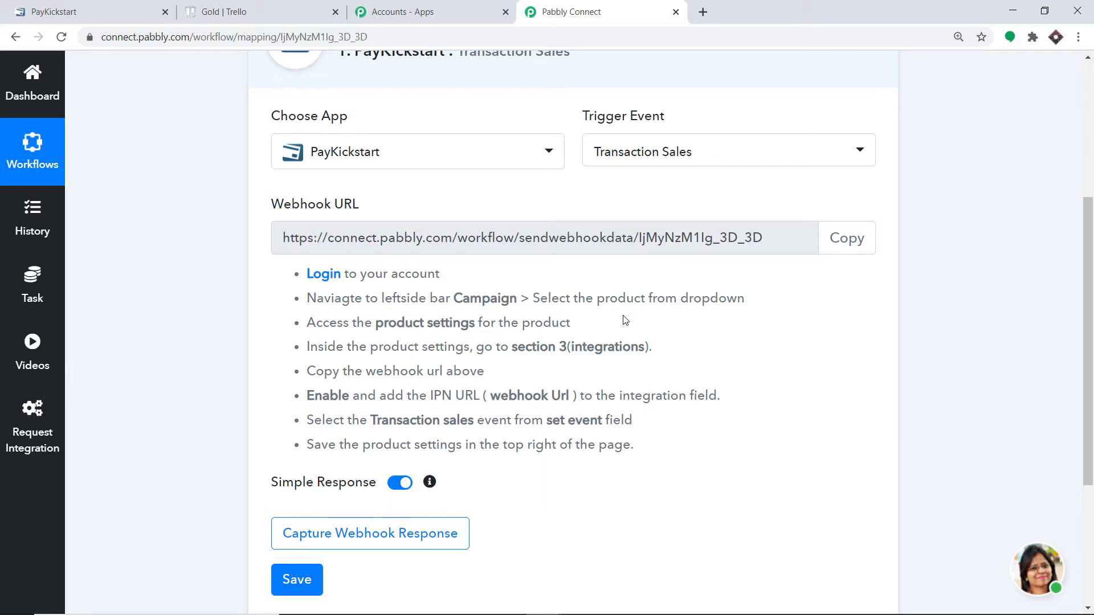
pyautogui.click(105, 8)
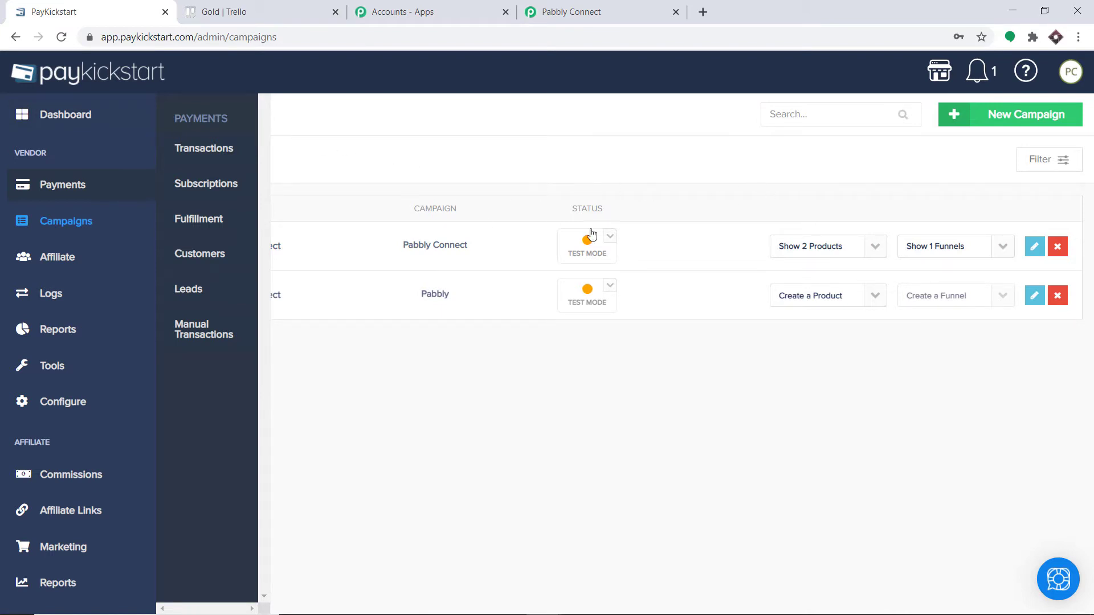
pyautogui.click(874, 249)
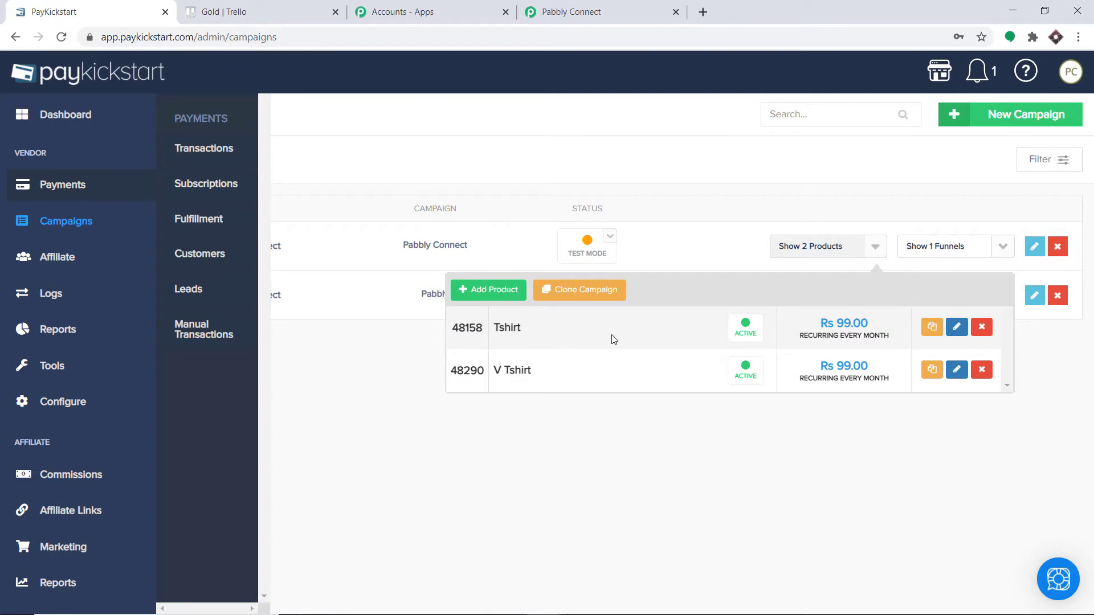
pyautogui.click(957, 328)
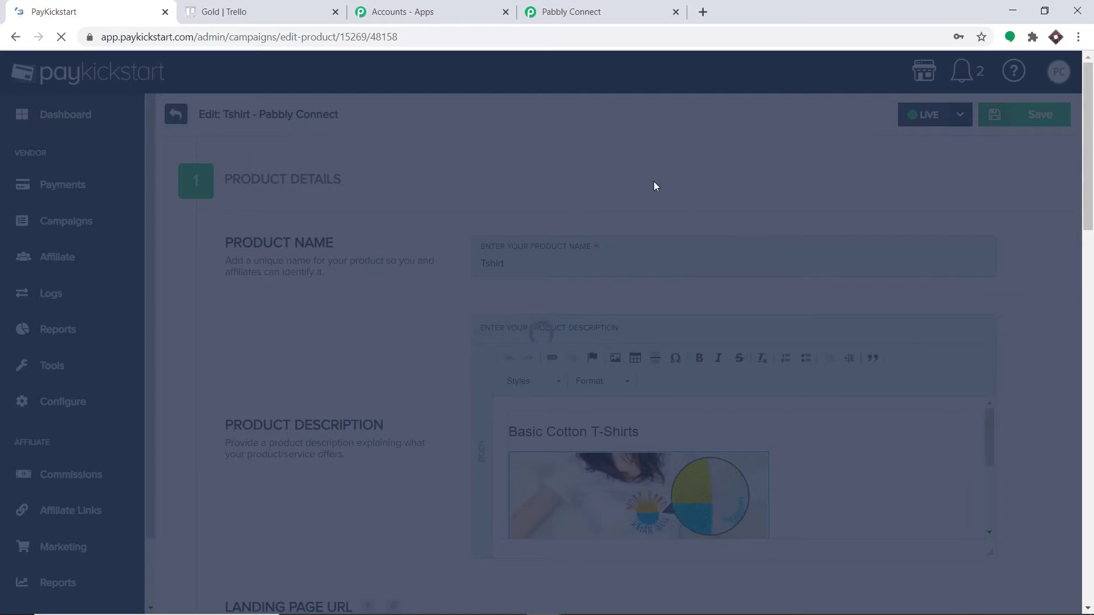
# - Go to the Tshirt product's Integrations section and add a blank IPN URL entry
pyautogui.scroll(-4, 695, 165)
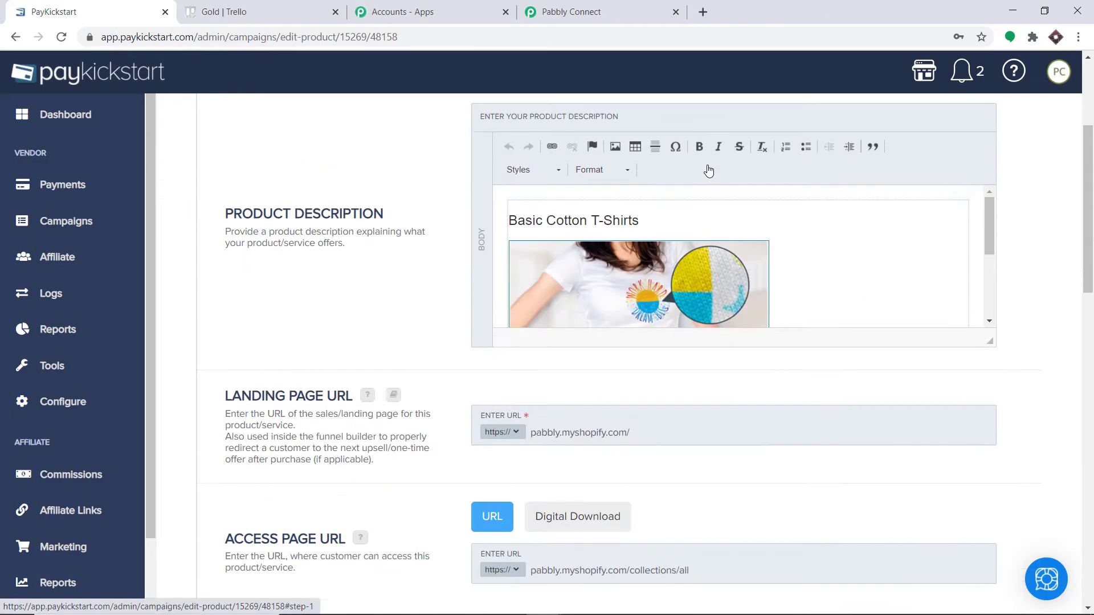
pyautogui.scroll(-12, 708, 170)
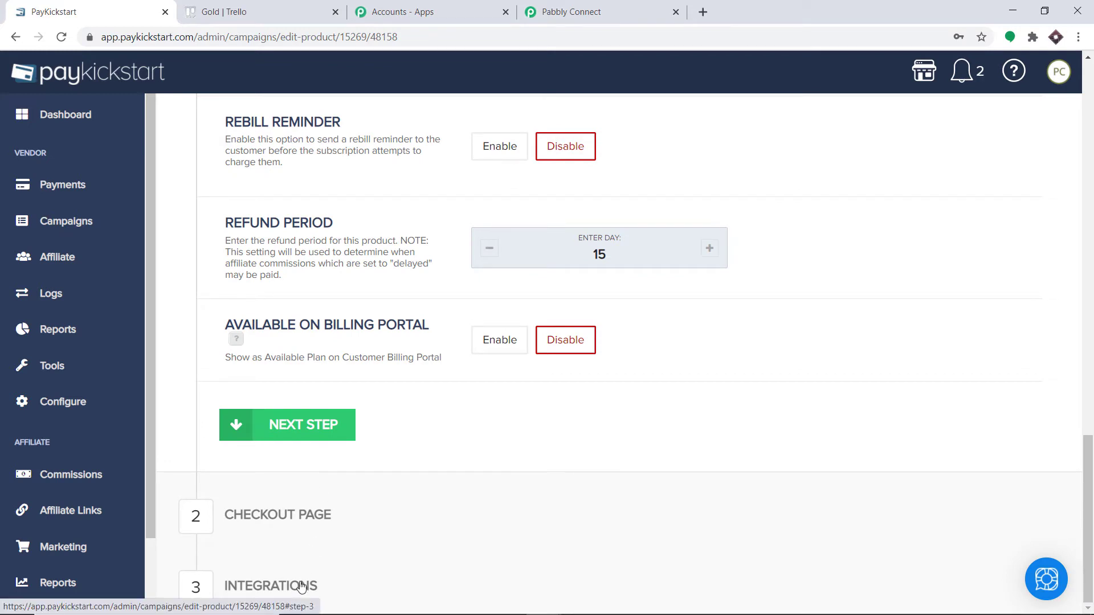
pyautogui.click(301, 587)
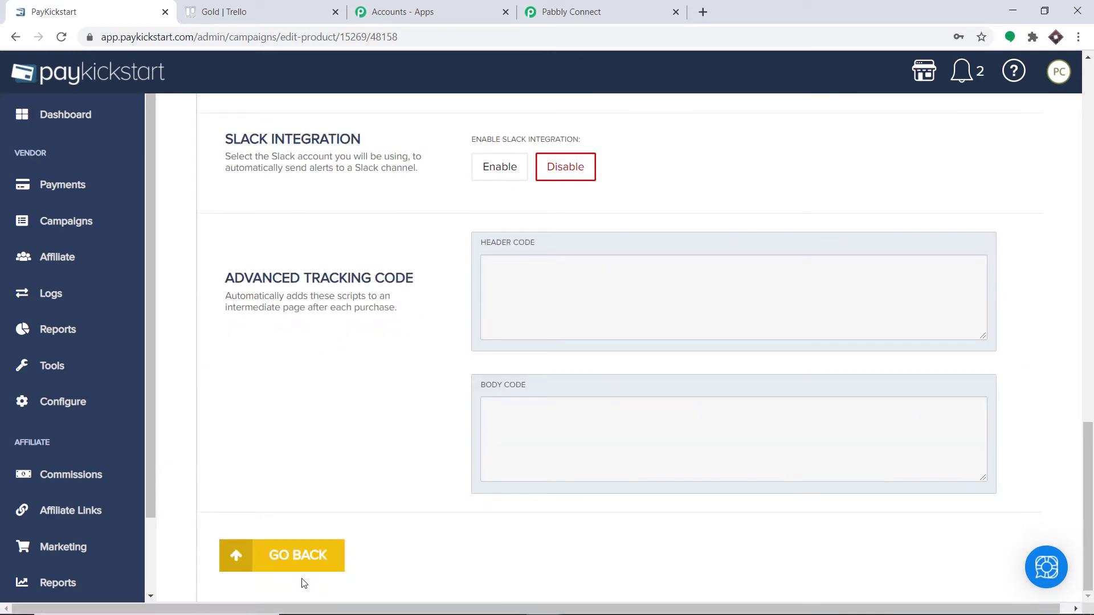
pyautogui.moveTo(1089, 561); pyautogui.dragTo(1091, 209)
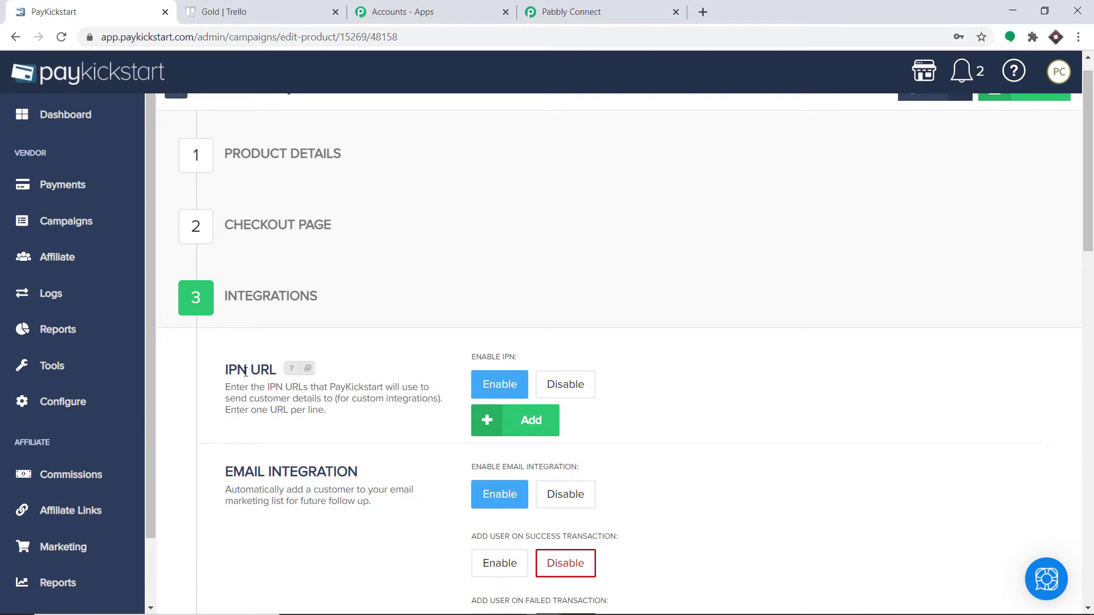
pyautogui.click(550, 424)
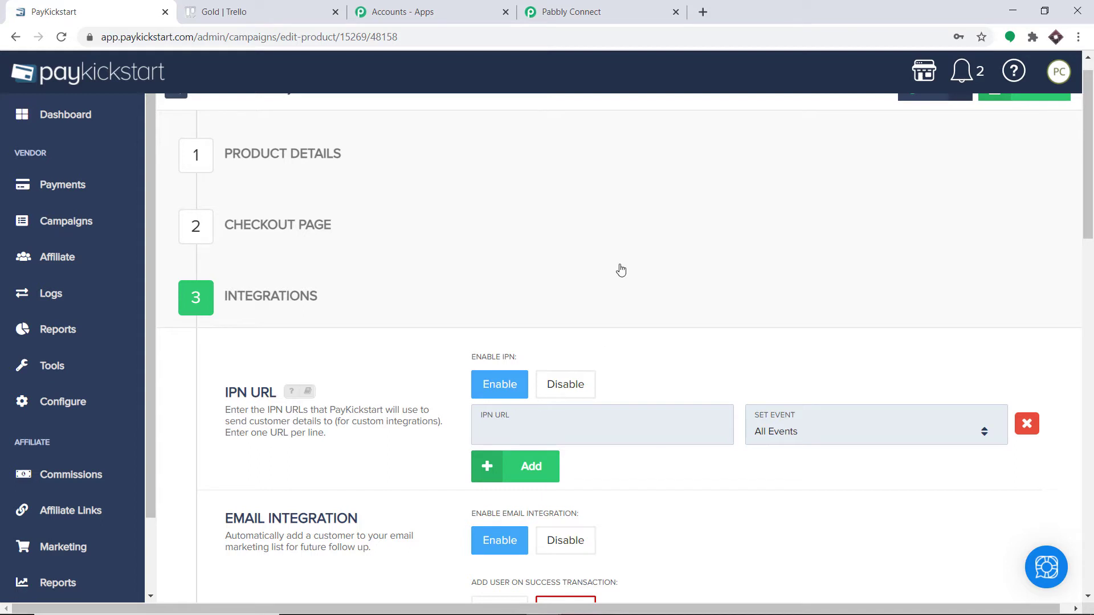
# - Copy the webhook URL from the Pabbly Connect trigger into the IPN URL field of the PayKickstart product
pyautogui.click(608, 8)
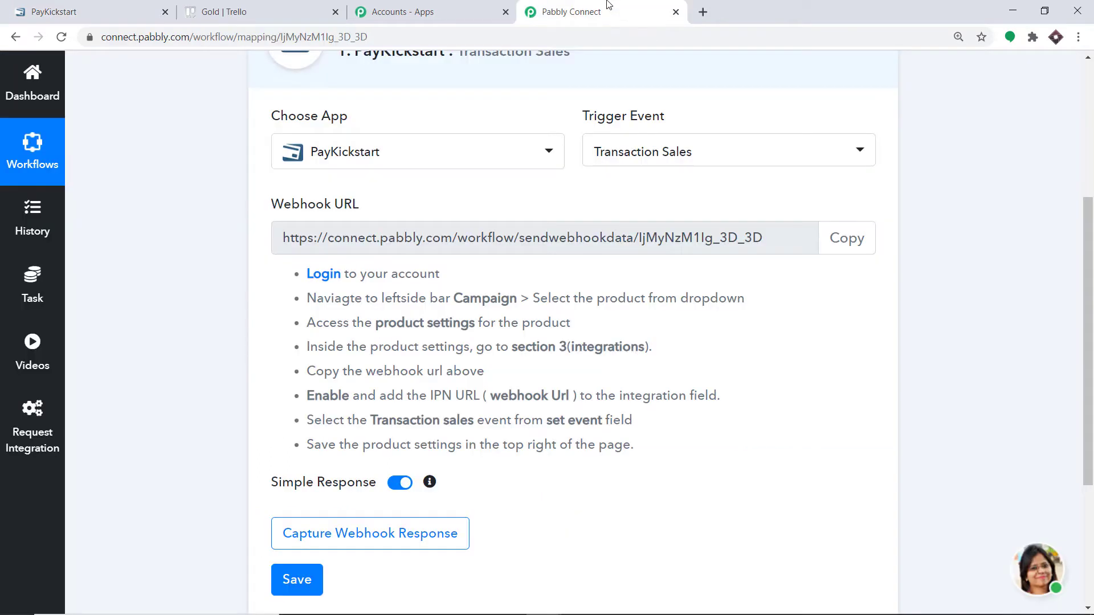
pyautogui.click(827, 238)
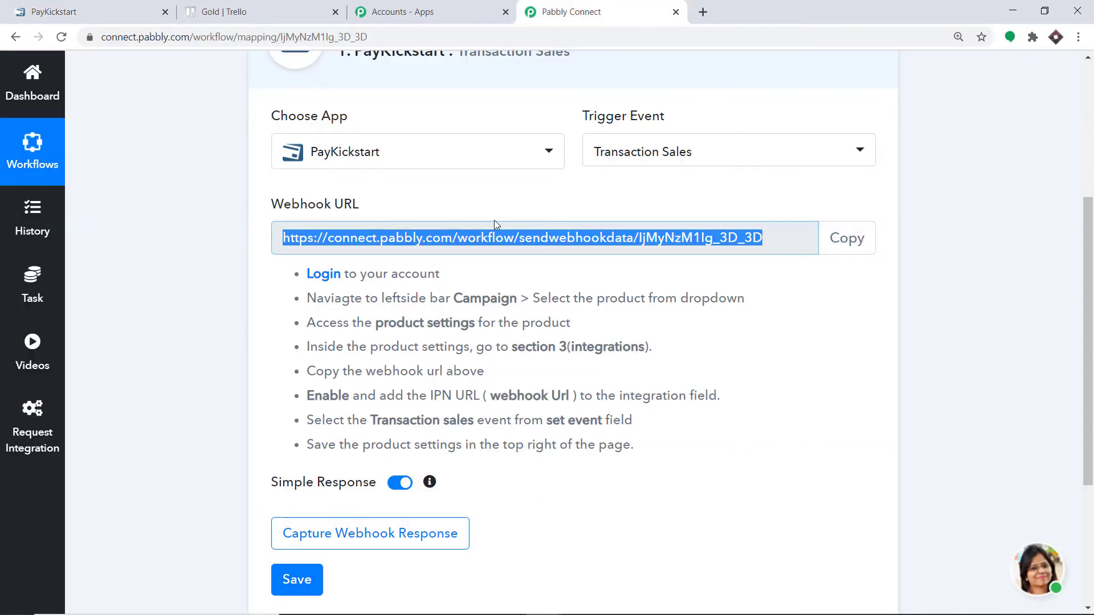
pyautogui.click(133, 8)
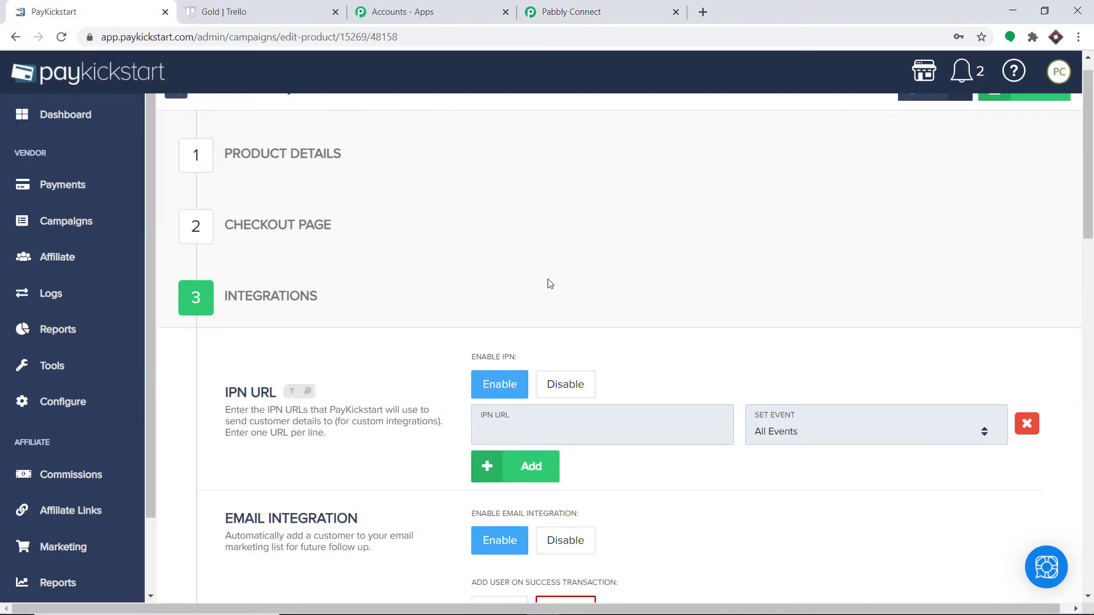
pyautogui.click(514, 431)
pyautogui.rightClick(514, 432)
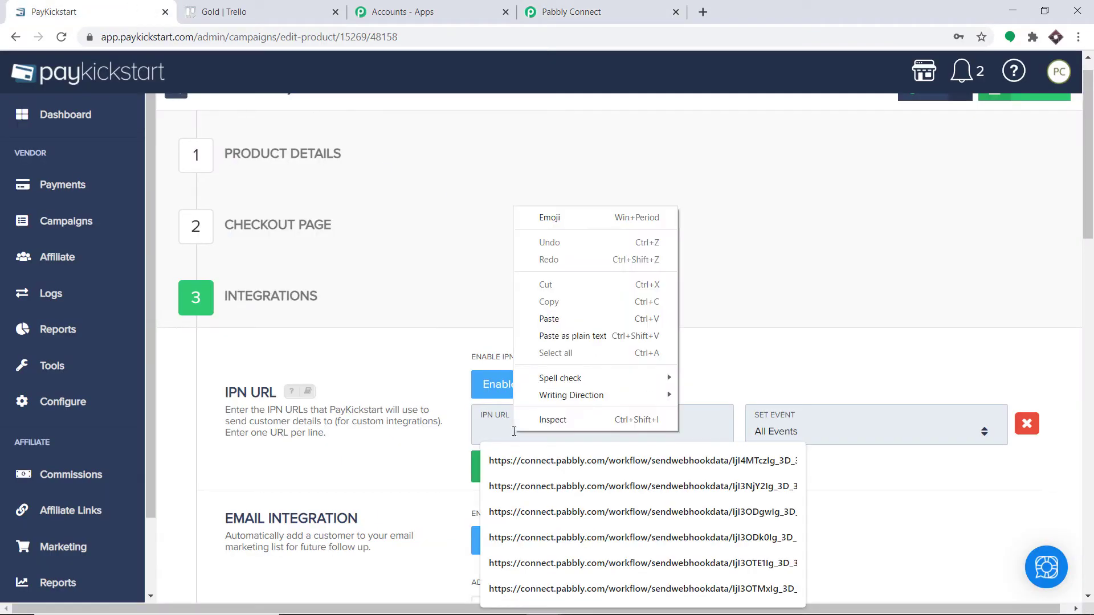
pyautogui.click(548, 320)
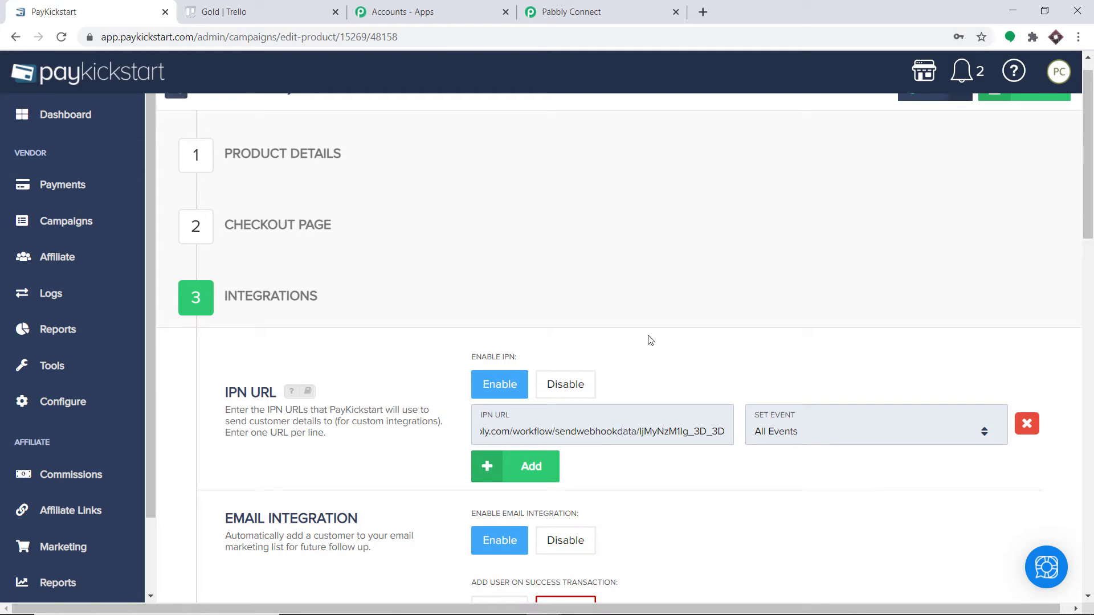
# - Set the IPN entry's event to Transaction Sales and save the product settings
pyautogui.scroll(-2, 867, 344)
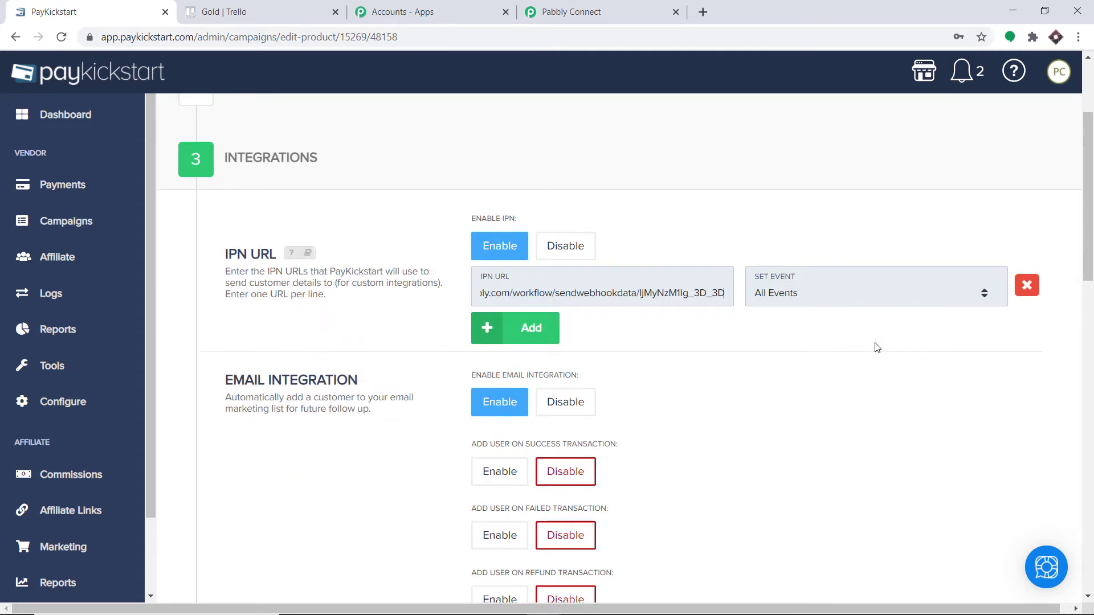
pyautogui.click(791, 289)
pyautogui.scroll(-8, 826, 342)
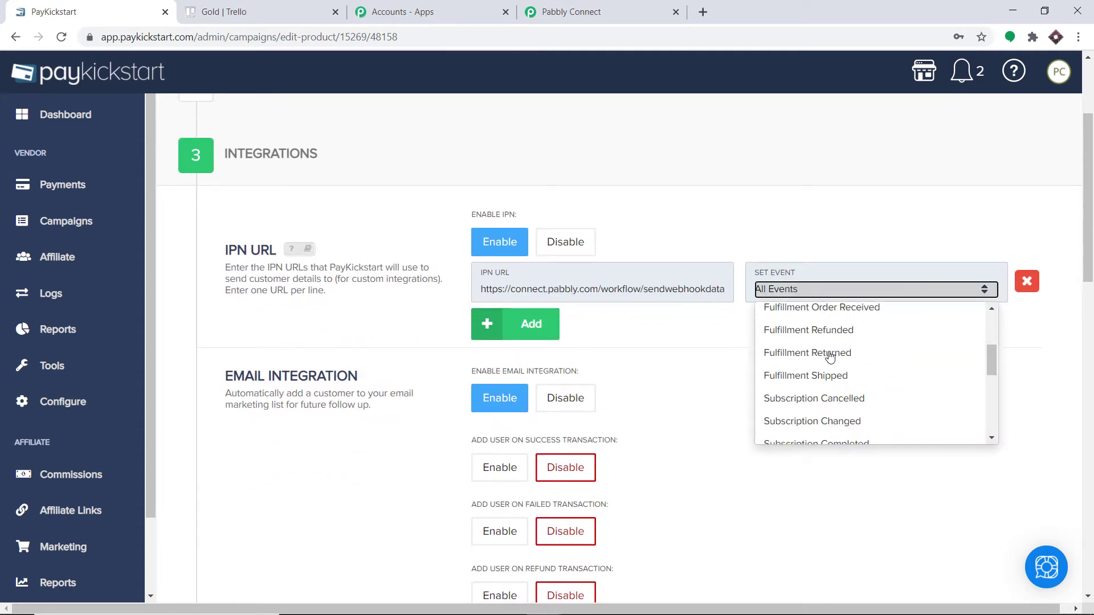
pyautogui.click(838, 436)
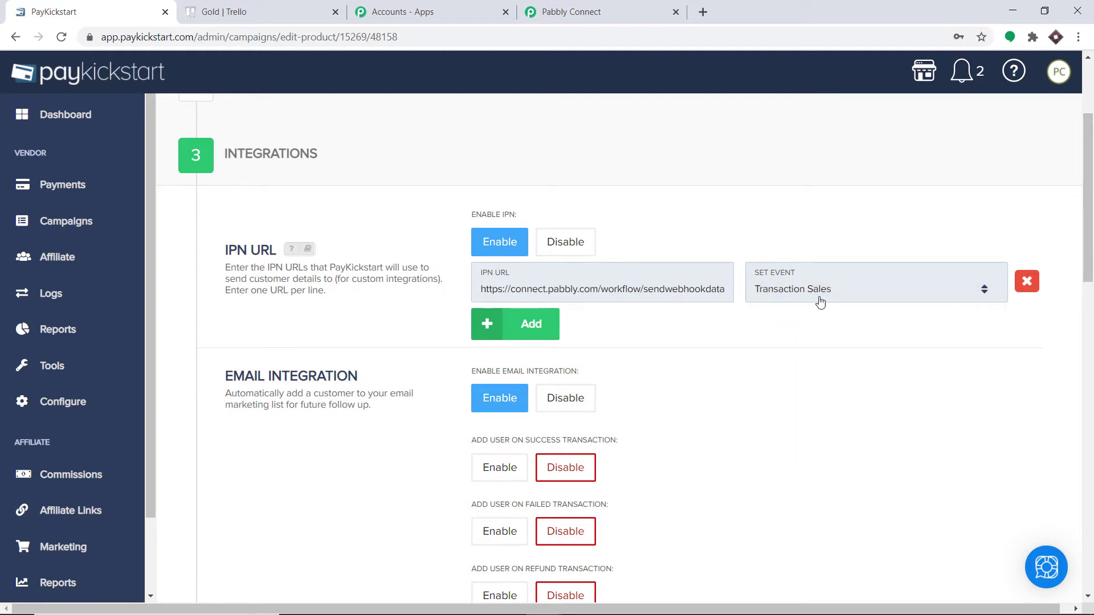
pyautogui.scroll(3, 826, 320)
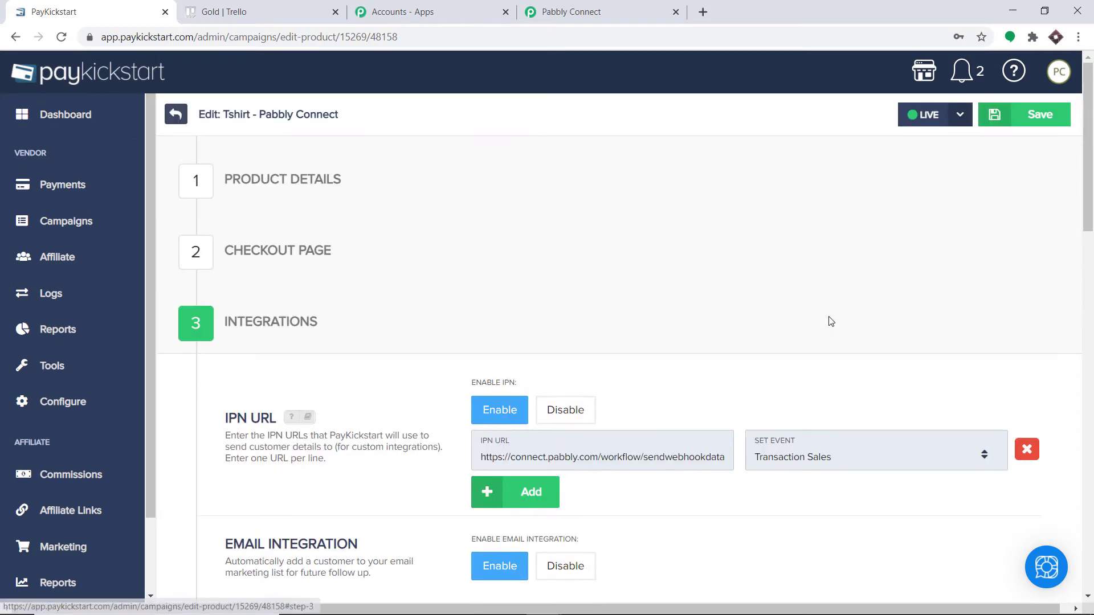
pyautogui.click(1028, 125)
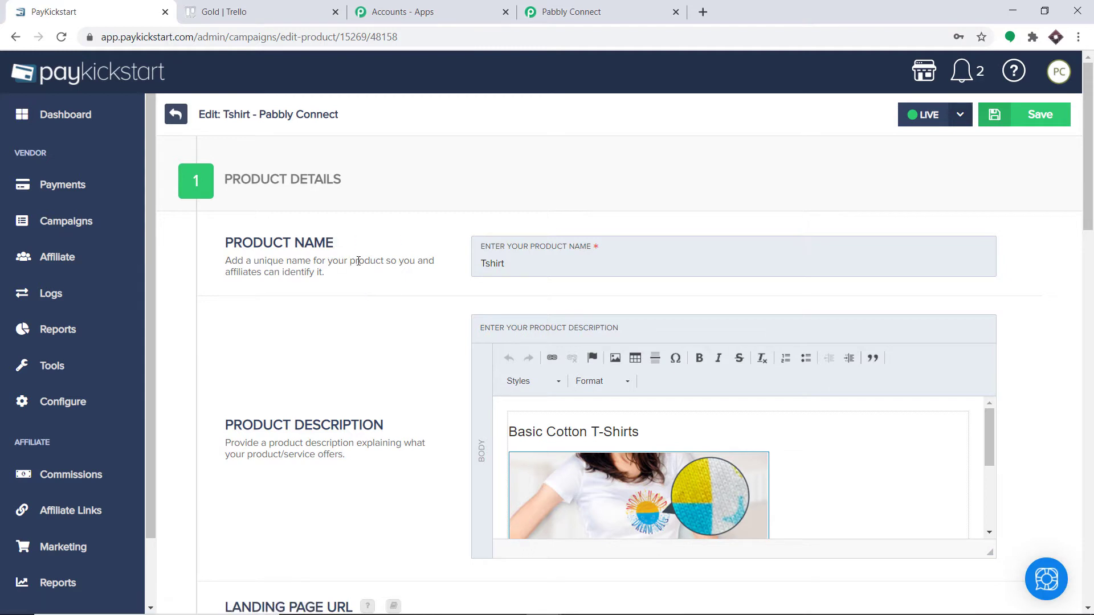
# - Switch to Pabbly Connect and start capturing the webhook response for the PayKickstart trigger
pyautogui.click(513, 18)
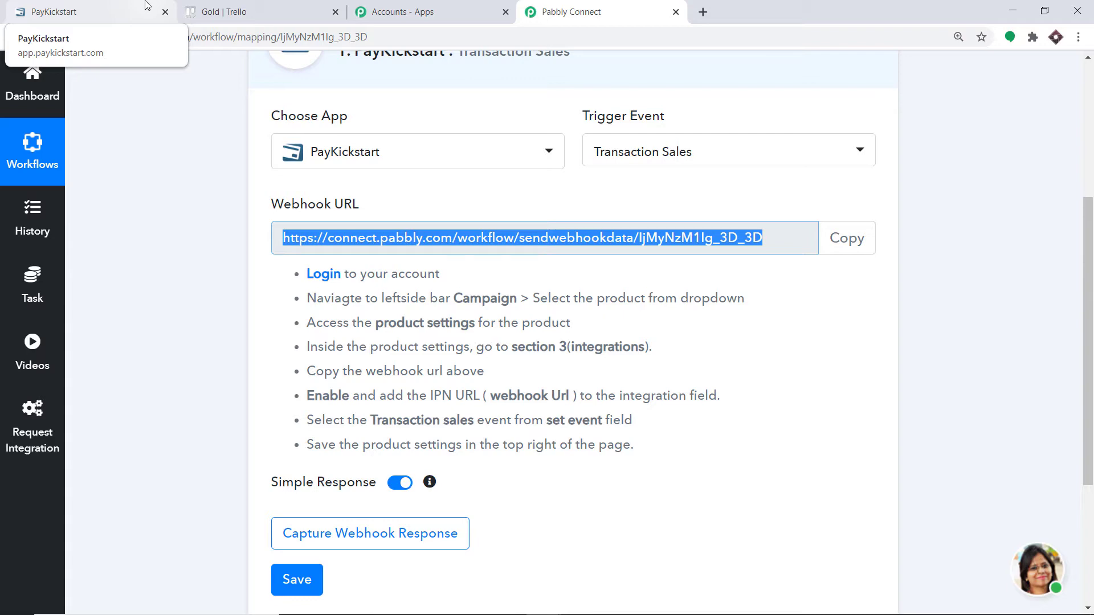
pyautogui.click(396, 530)
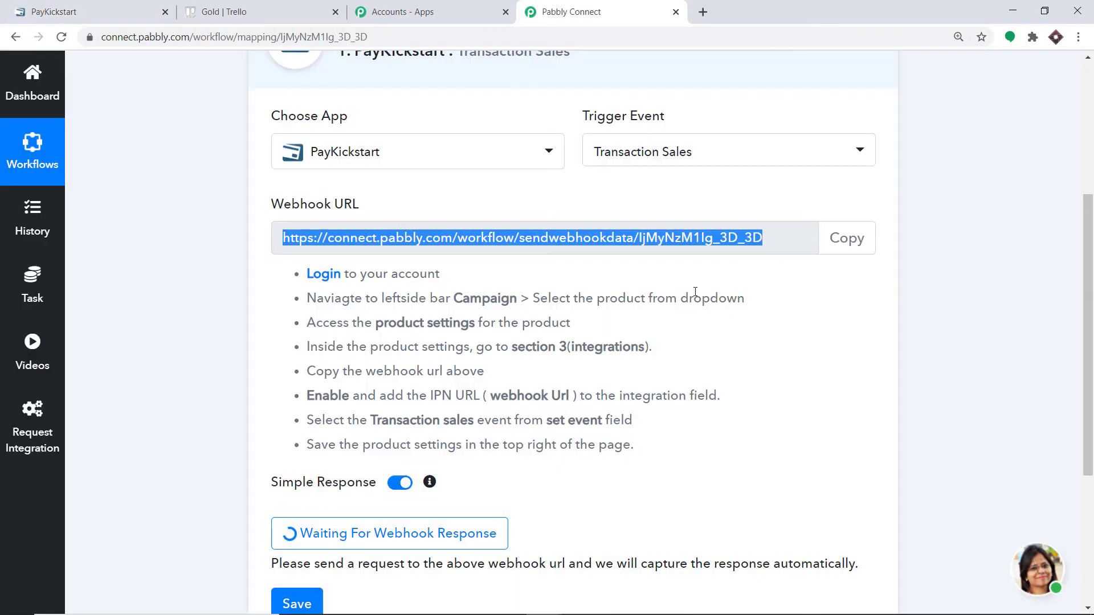
pyautogui.scroll(-2, 658, 294)
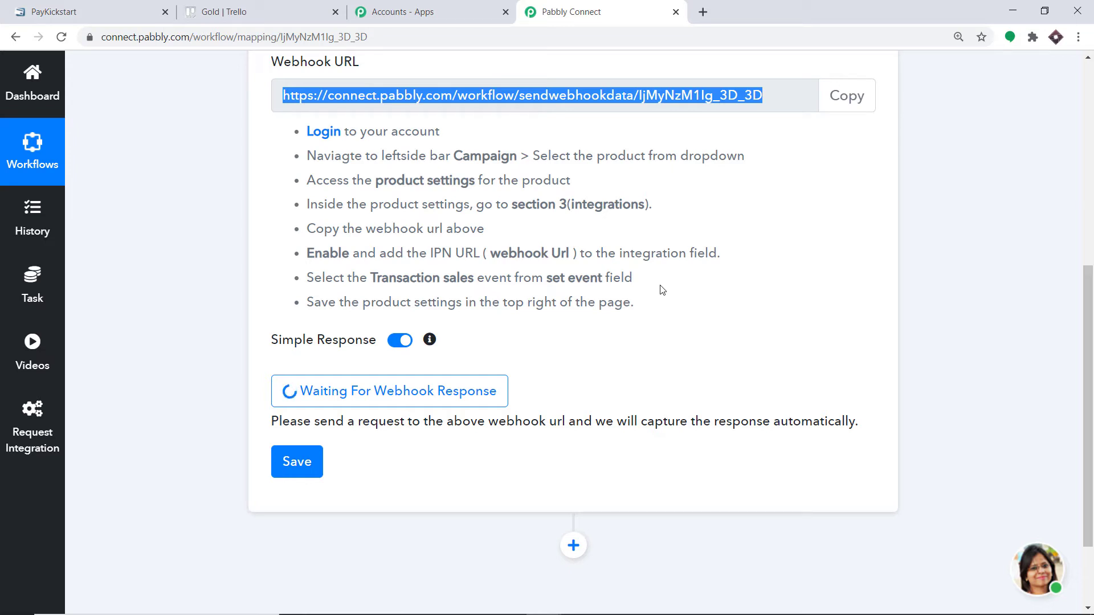
# - Switch to PayKickstart and copy the Tshirt checkout URL from the Pabbly Connect campaign's PC Integration funnel
pyautogui.click(70, 7)
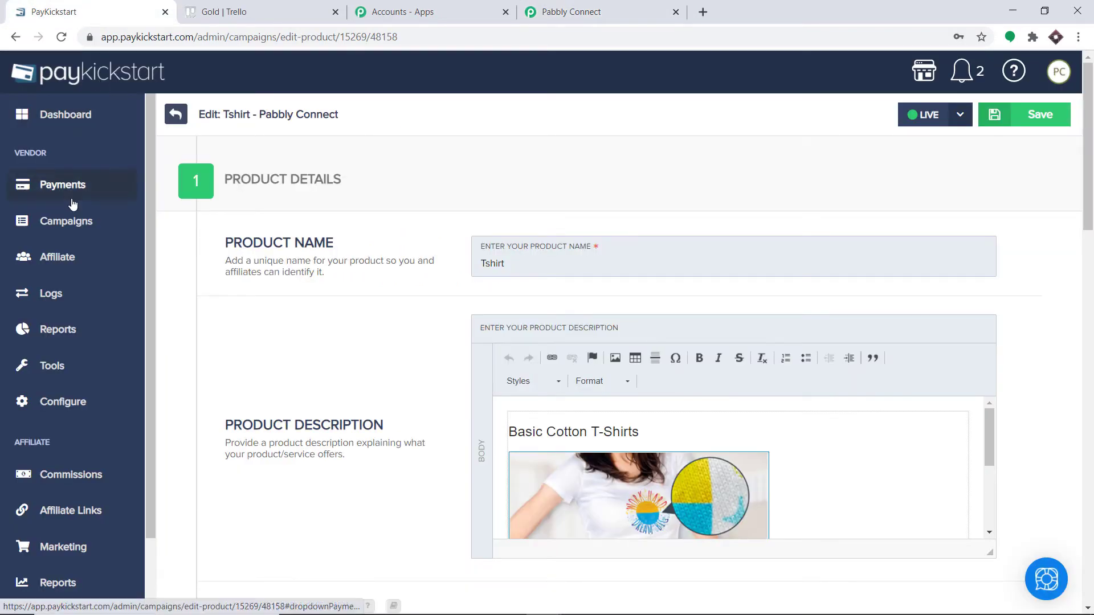
pyautogui.click(83, 227)
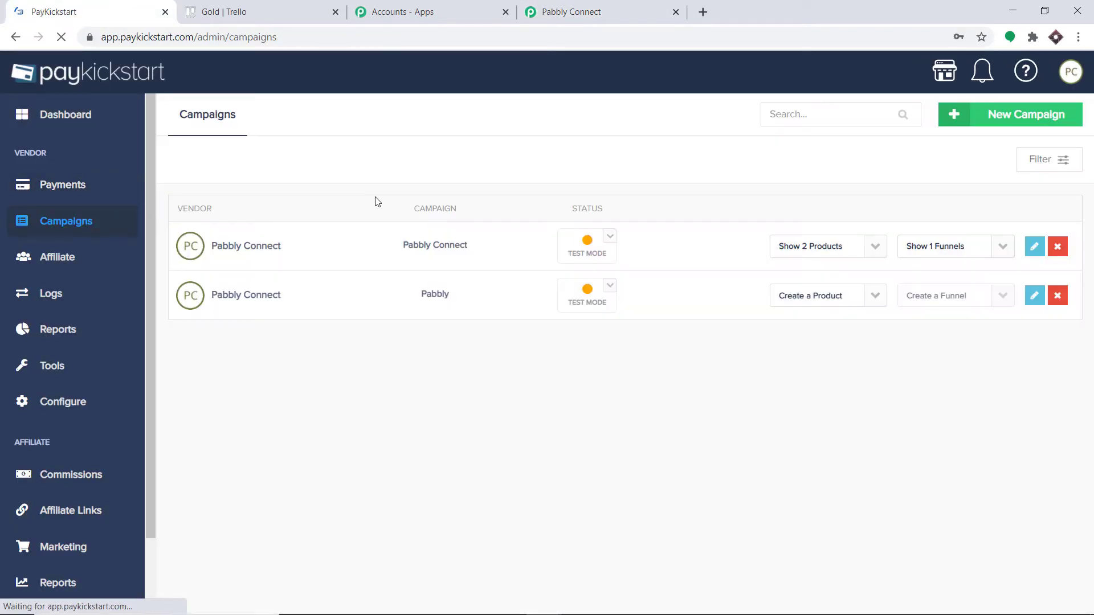
pyautogui.click(1003, 247)
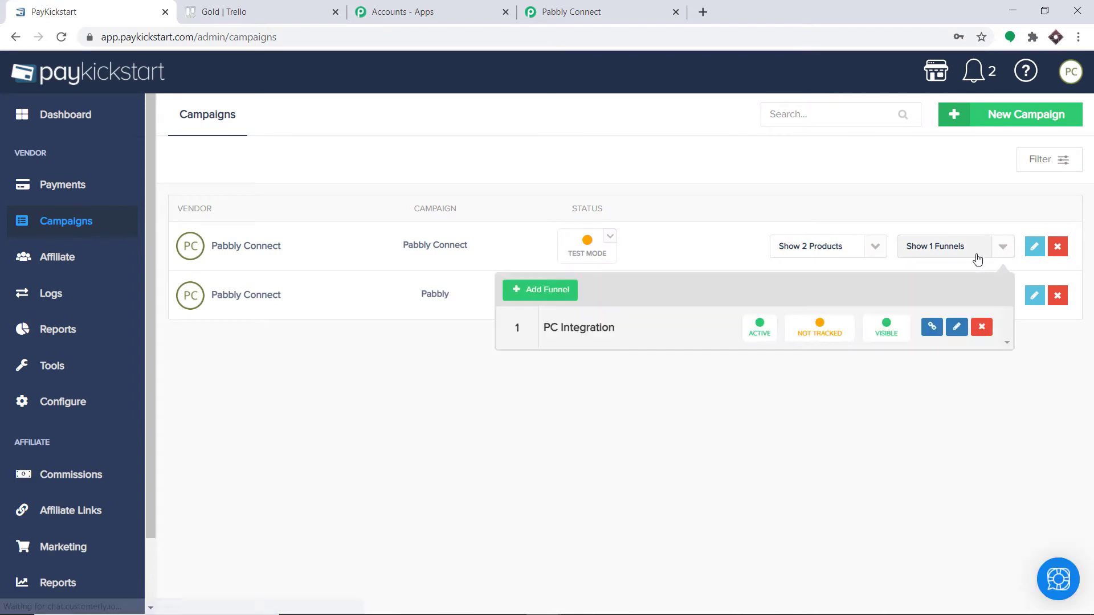
pyautogui.click(932, 326)
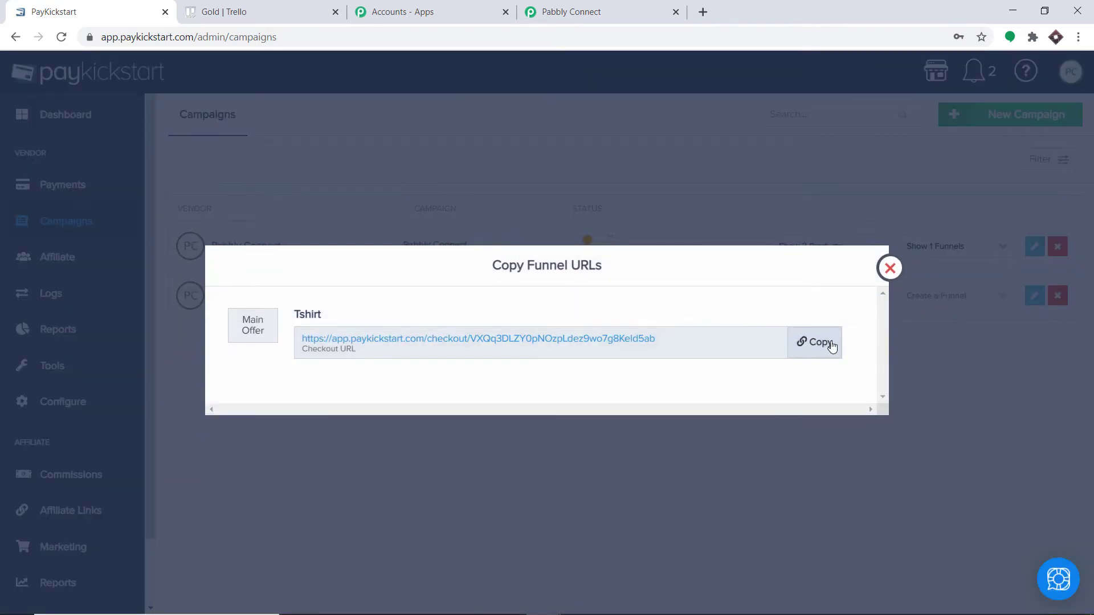
pyautogui.click(820, 342)
# - Open the copied checkout URL in a new browser tab and proceed with the order
pyautogui.click(703, 12)
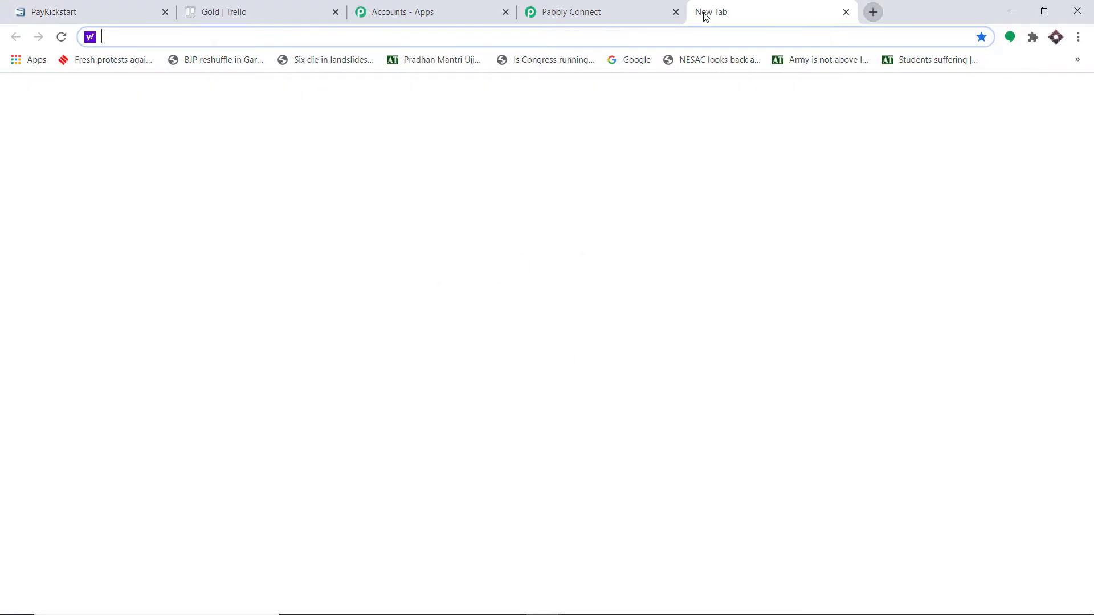
pyautogui.hotkey('ctrl', 'v')
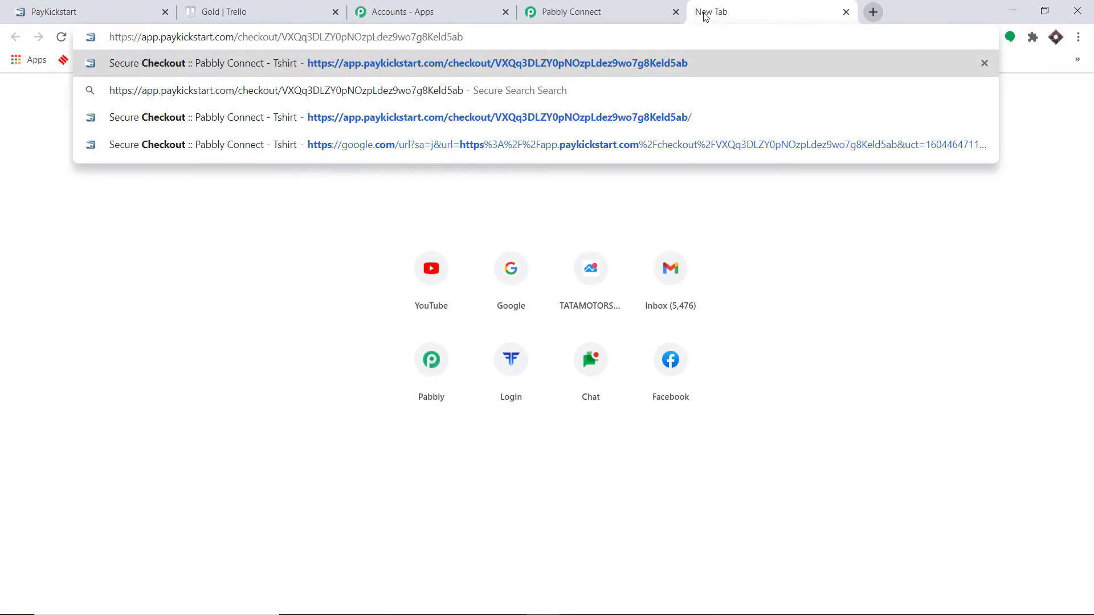
pyautogui.press('Return')
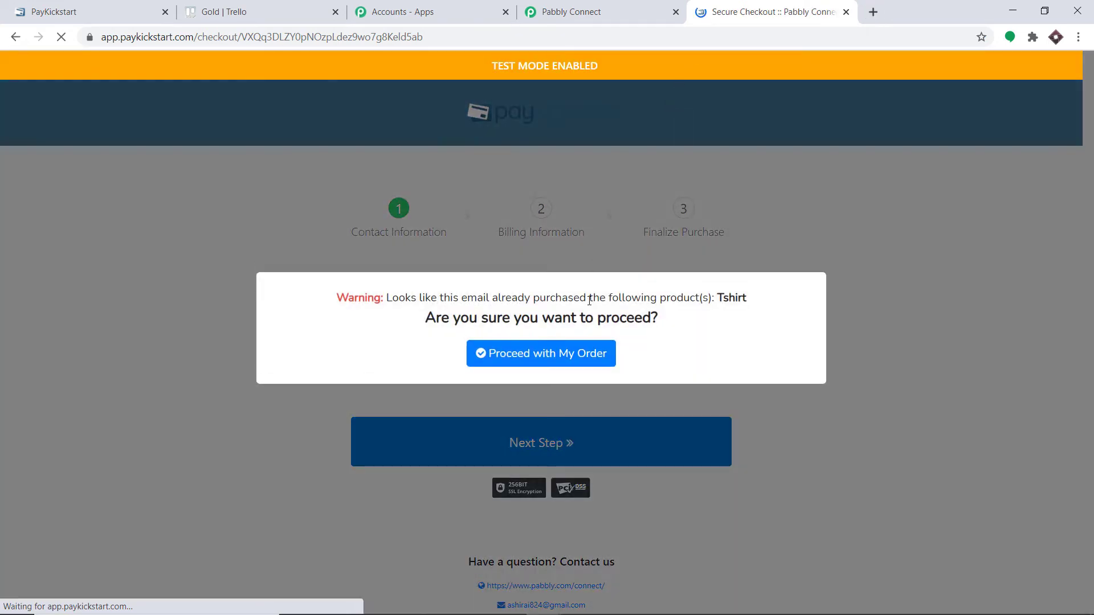
pyautogui.click(598, 361)
# - Replace the contact information with another saved customer's name and e-mail, alter the e-mail address, and continue to billing
pyautogui.click(420, 330)
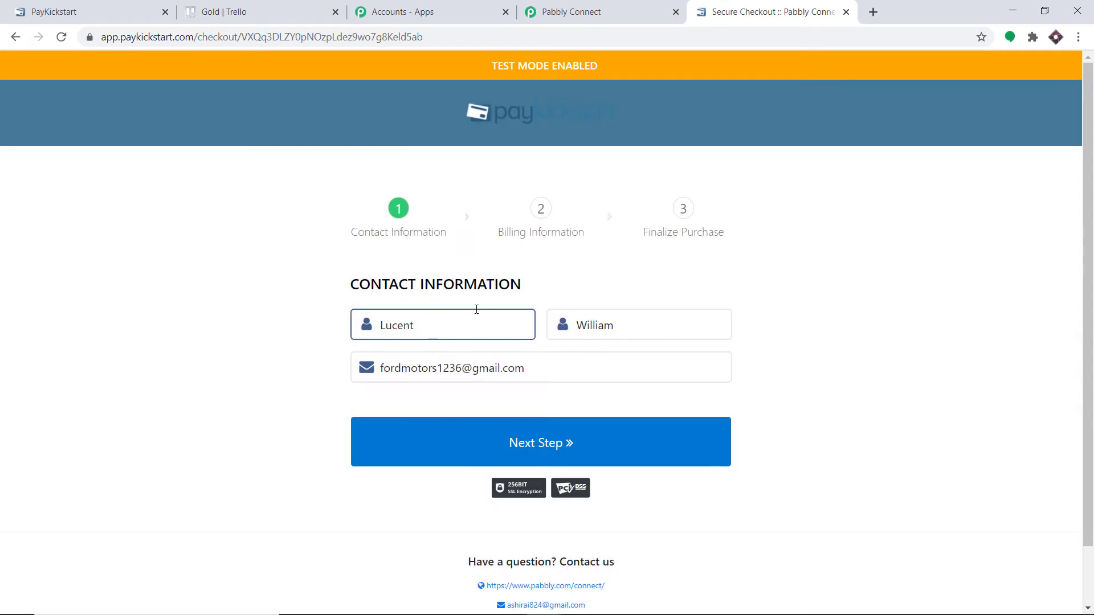
pyautogui.click(434, 322)
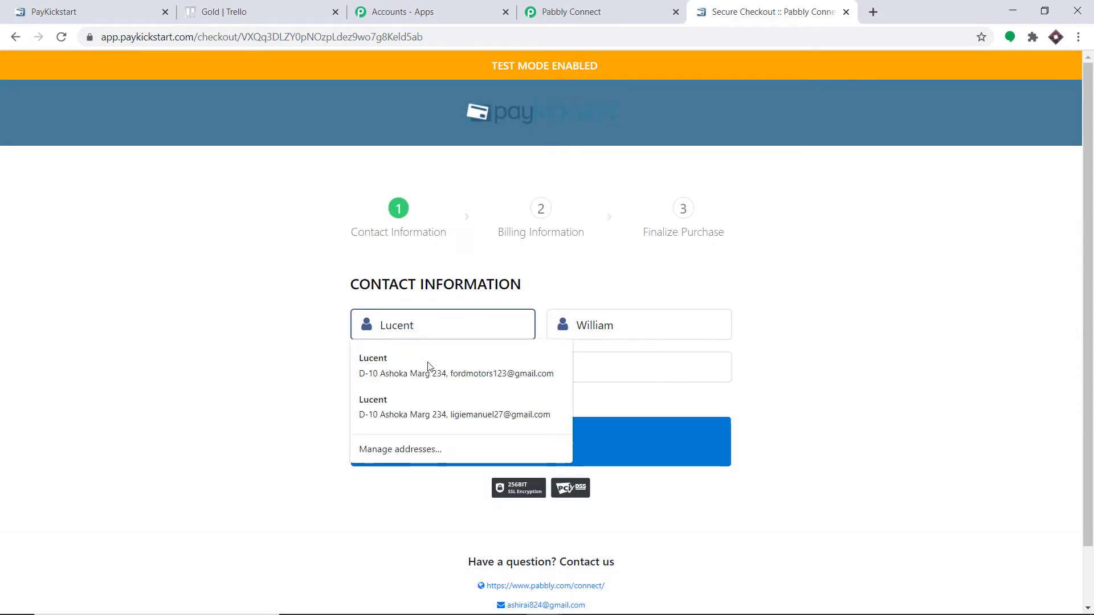
pyautogui.moveTo(434, 330); pyautogui.dragTo(292, 337)
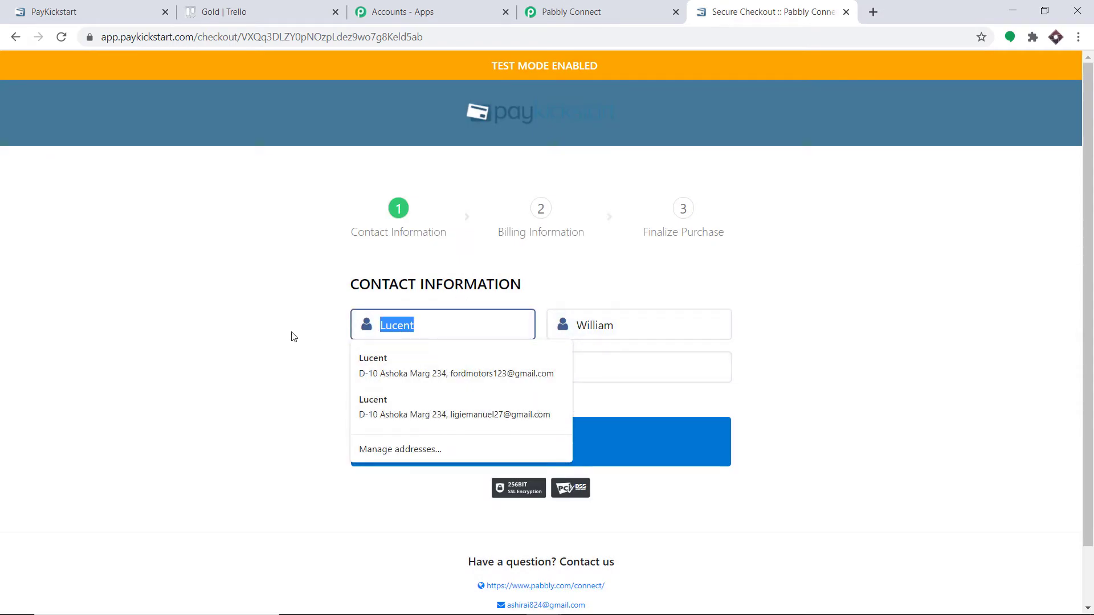
pyautogui.press('BackSpace')
pyautogui.write('A')
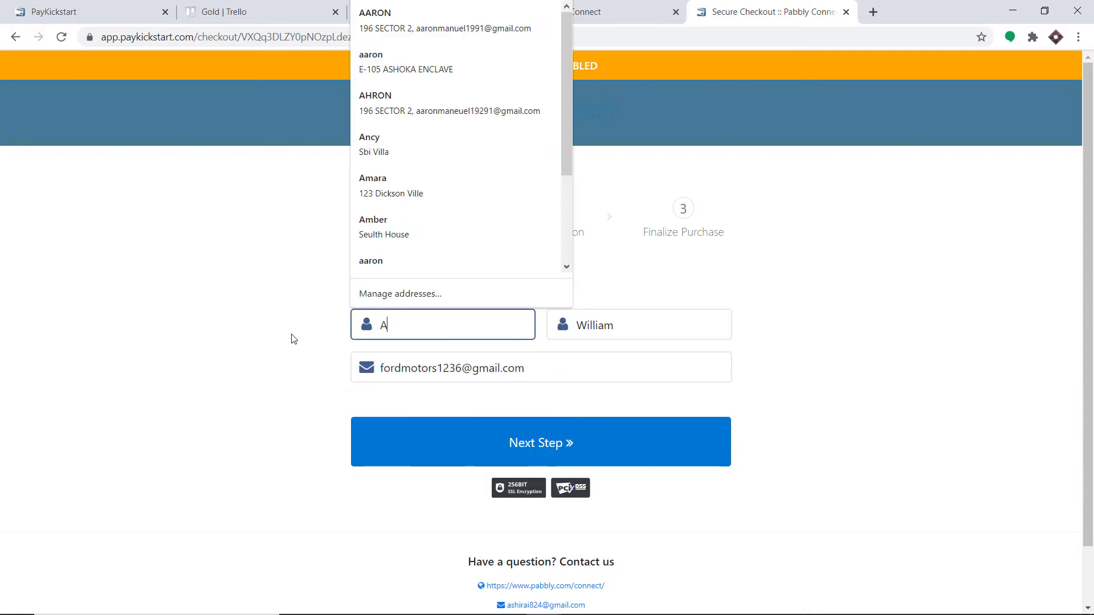
pyautogui.click(408, 177)
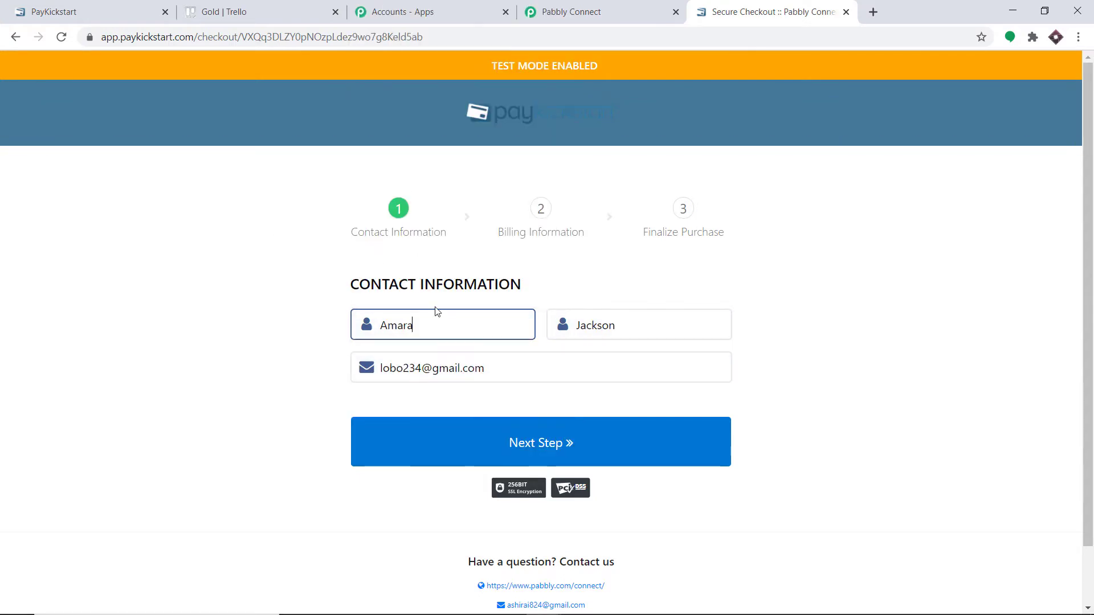
pyautogui.click(416, 368)
pyautogui.write('e')
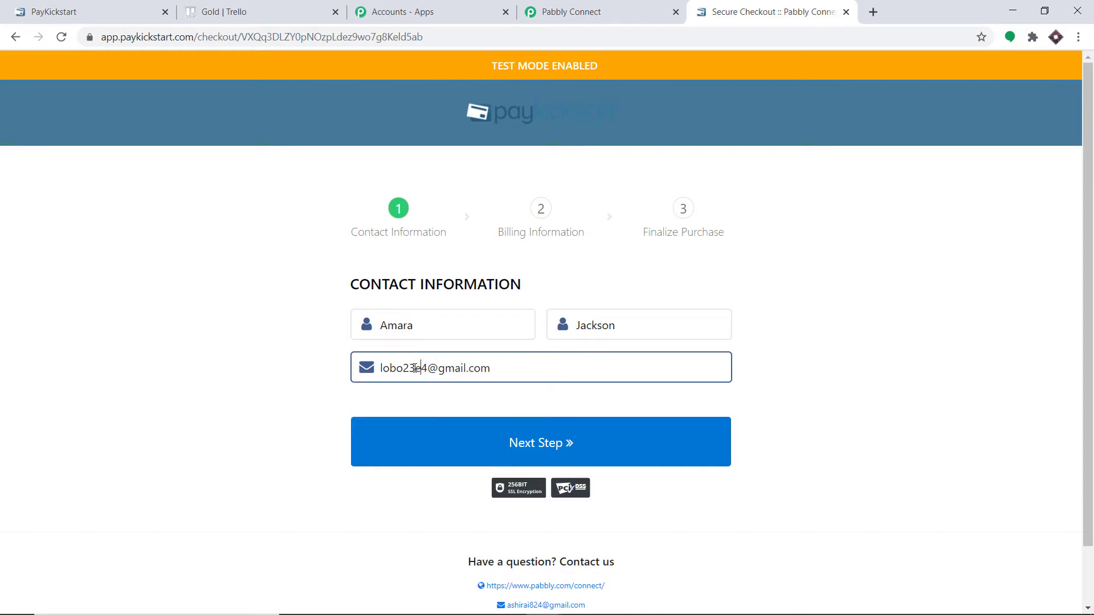
pyautogui.write('r')
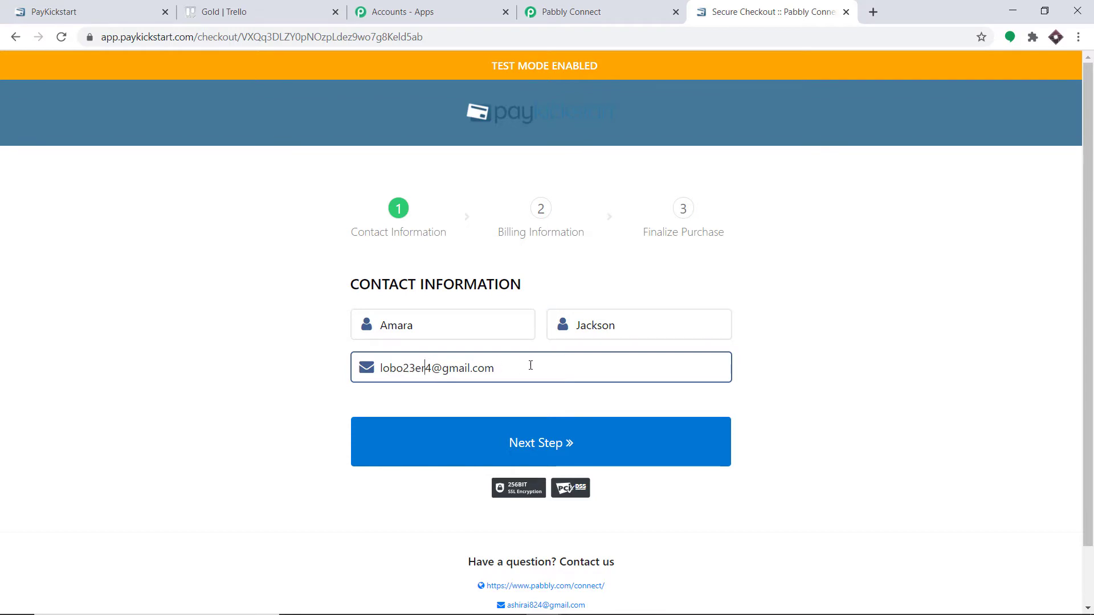
pyautogui.click(597, 451)
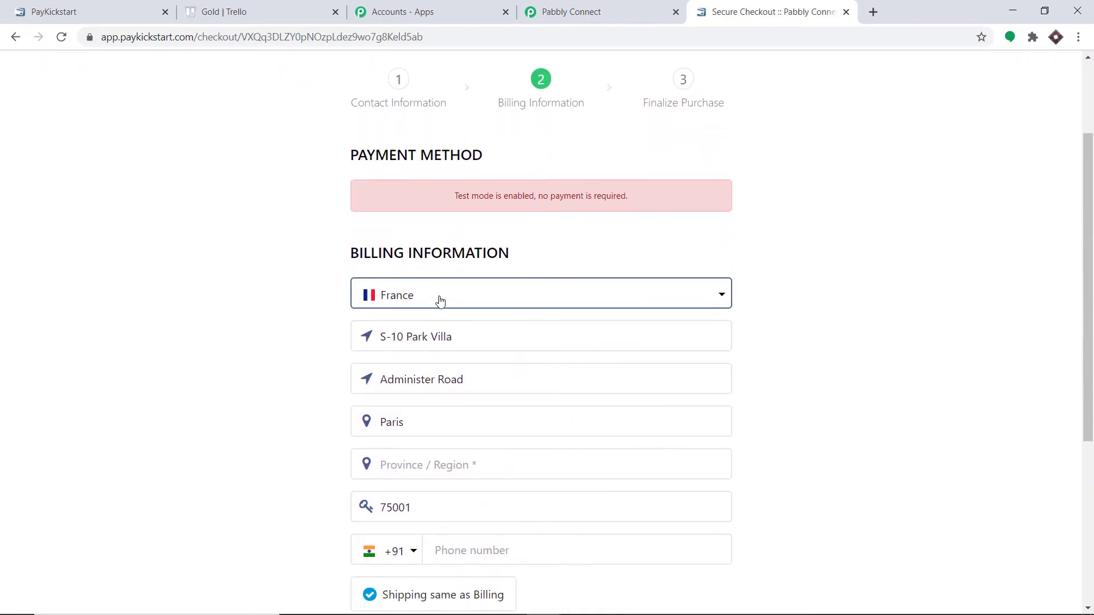
# - Fill in the billing address, region and phone number from a saved address, and complete the Tshirt test purchase
pyautogui.scroll(-1, 507, 348)
pyautogui.click(460, 397)
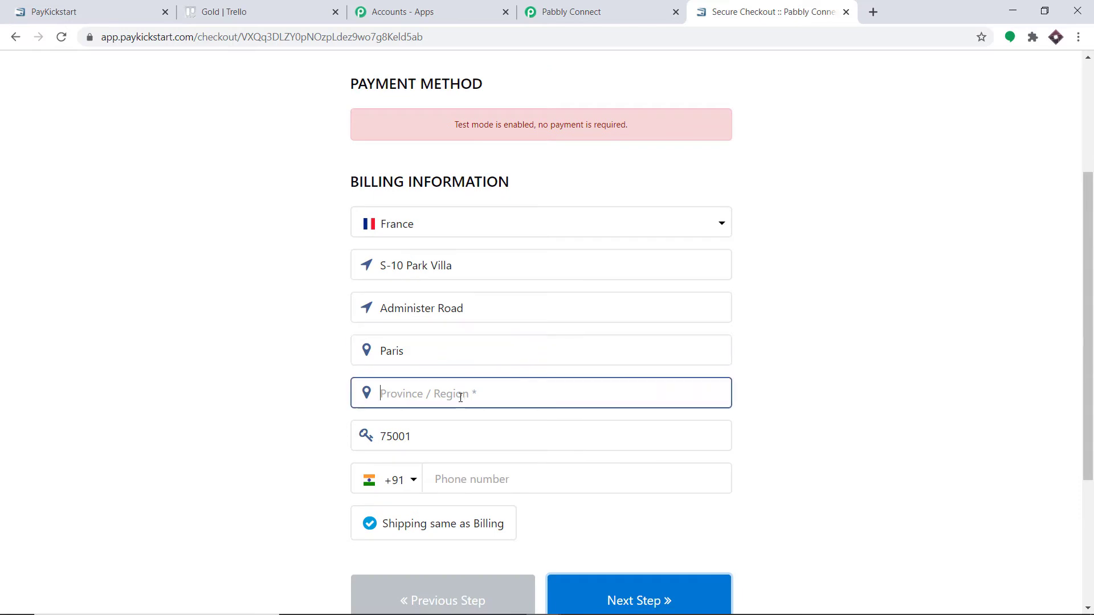
pyautogui.click(424, 270)
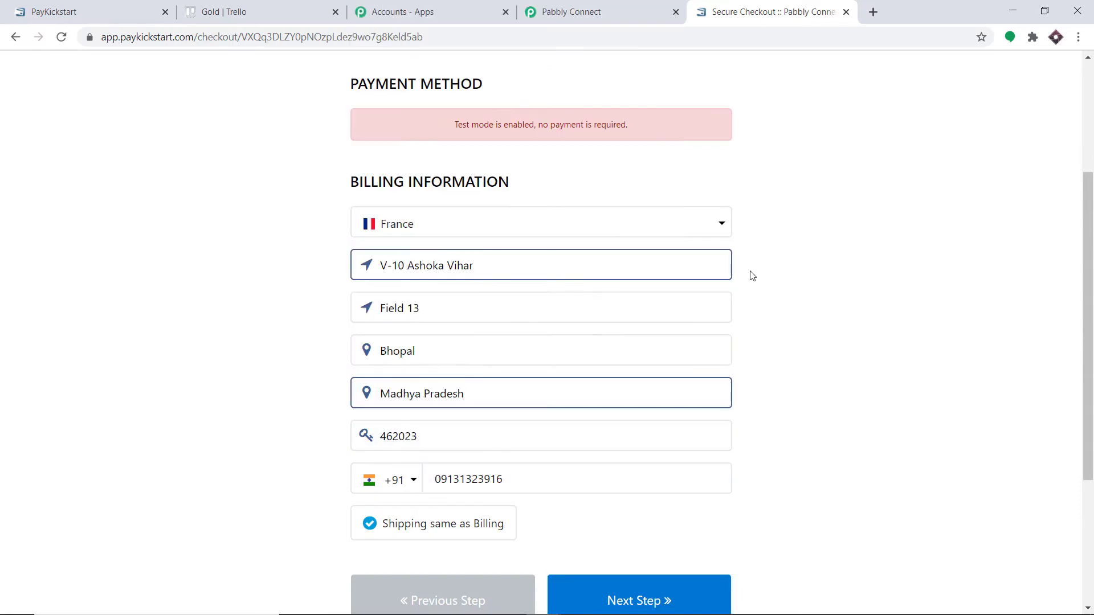
pyautogui.scroll(-1, 758, 277)
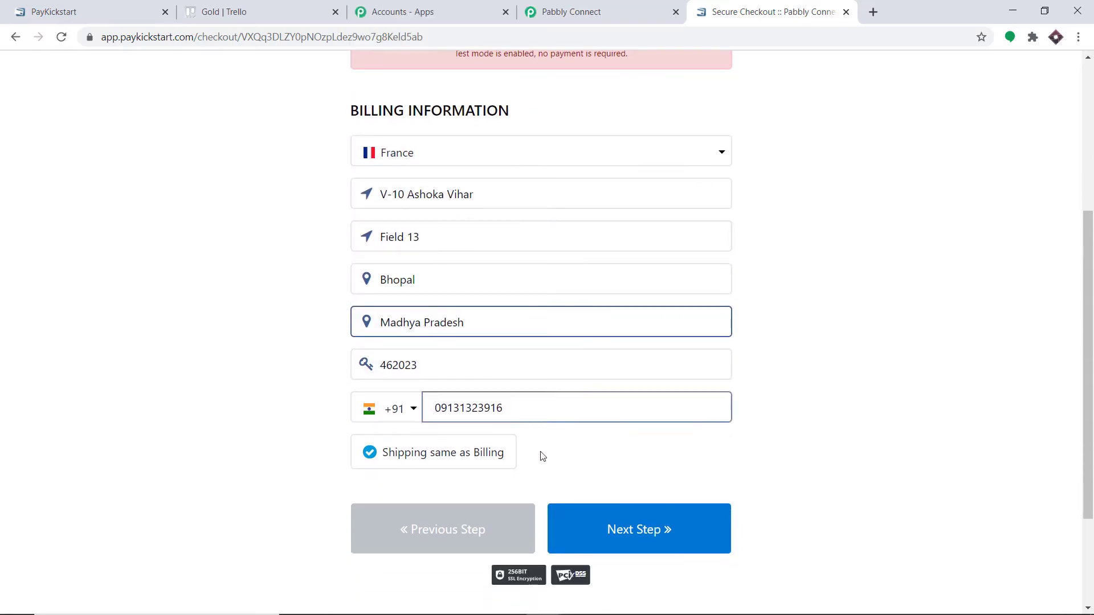
pyautogui.click(629, 539)
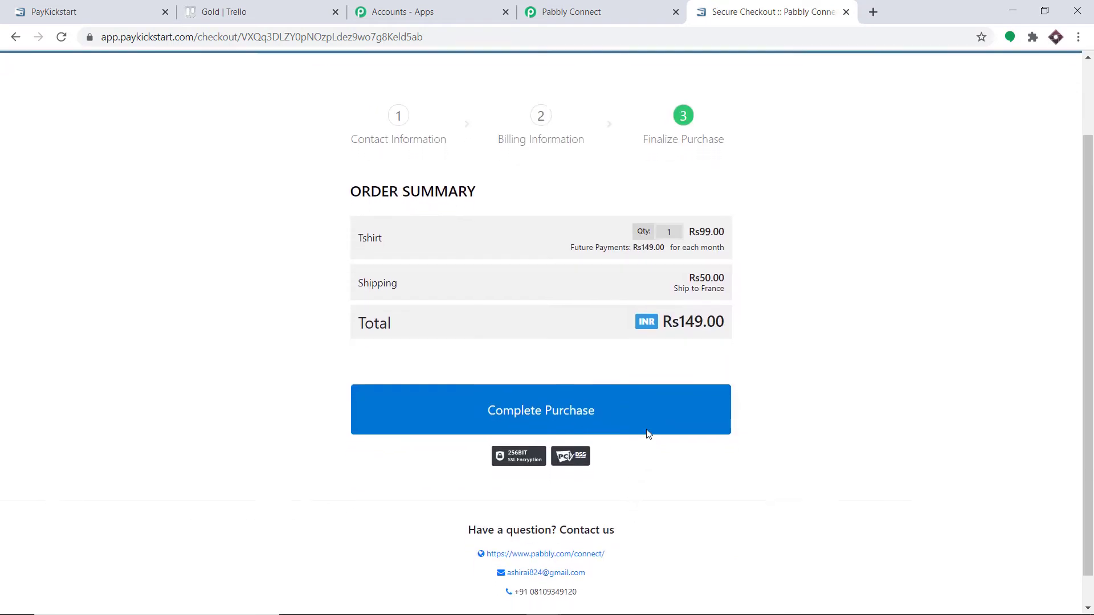
pyautogui.click(582, 381)
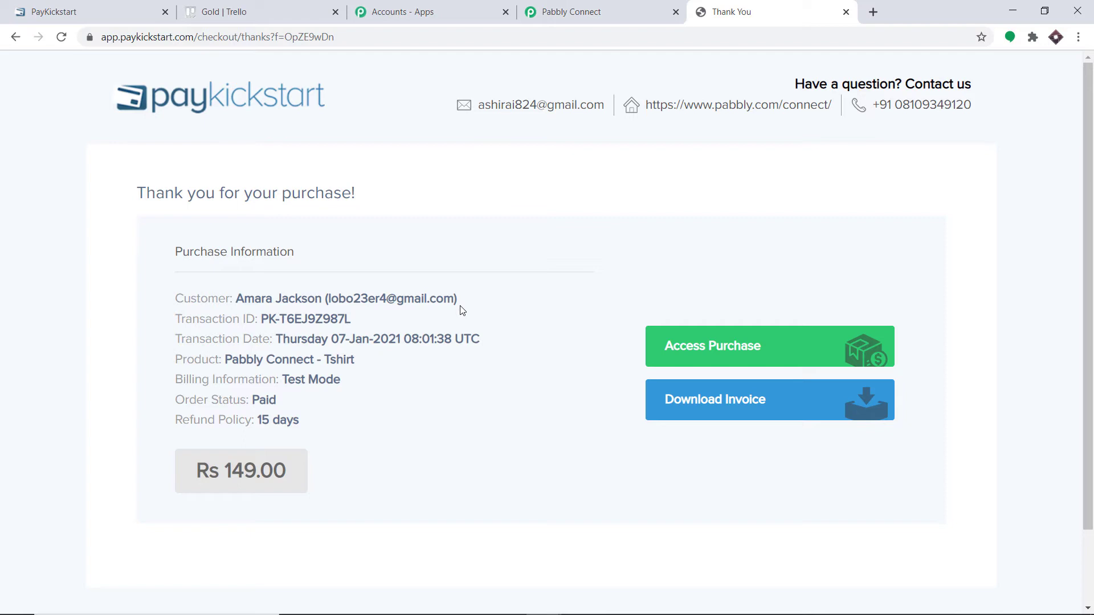
# - Switch to Pabbly Connect and examine the amount, billing, buyer and campaign fields in the captured webhook response
pyautogui.click(593, 12)
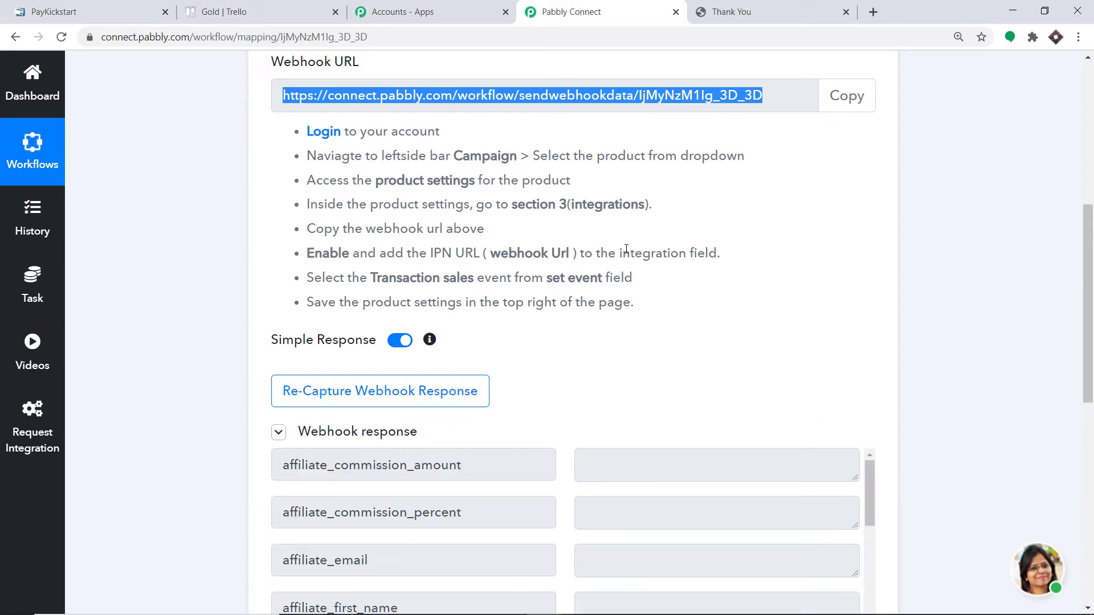
pyautogui.scroll(-3, 650, 279)
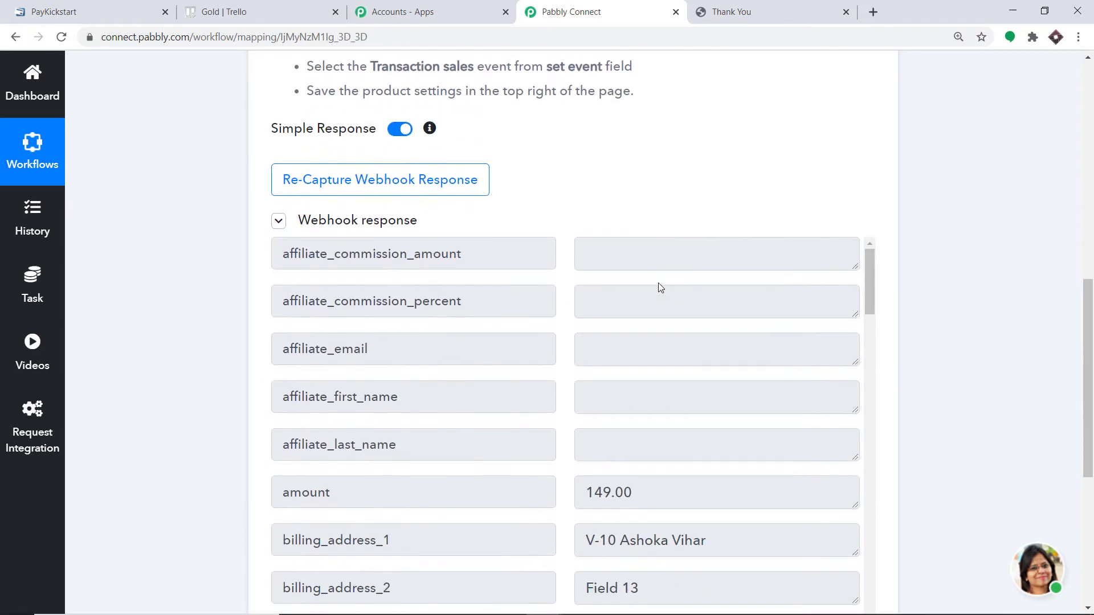
pyautogui.scroll(-1, 673, 281)
pyautogui.scroll(-3, 687, 274)
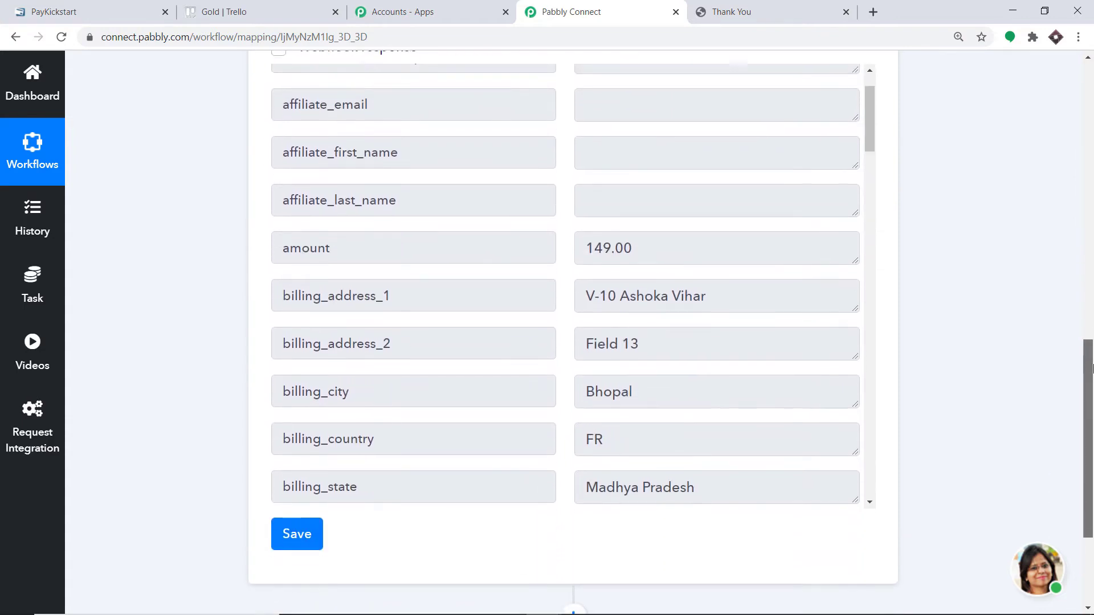
pyautogui.scroll(-1, 635, 251)
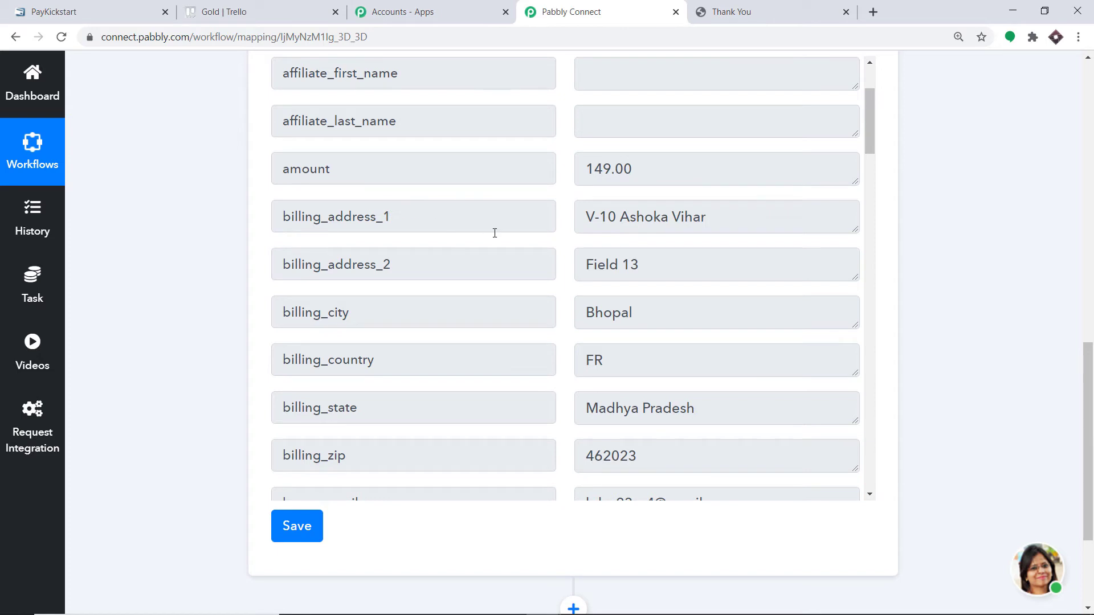
pyautogui.scroll(-1, 655, 229)
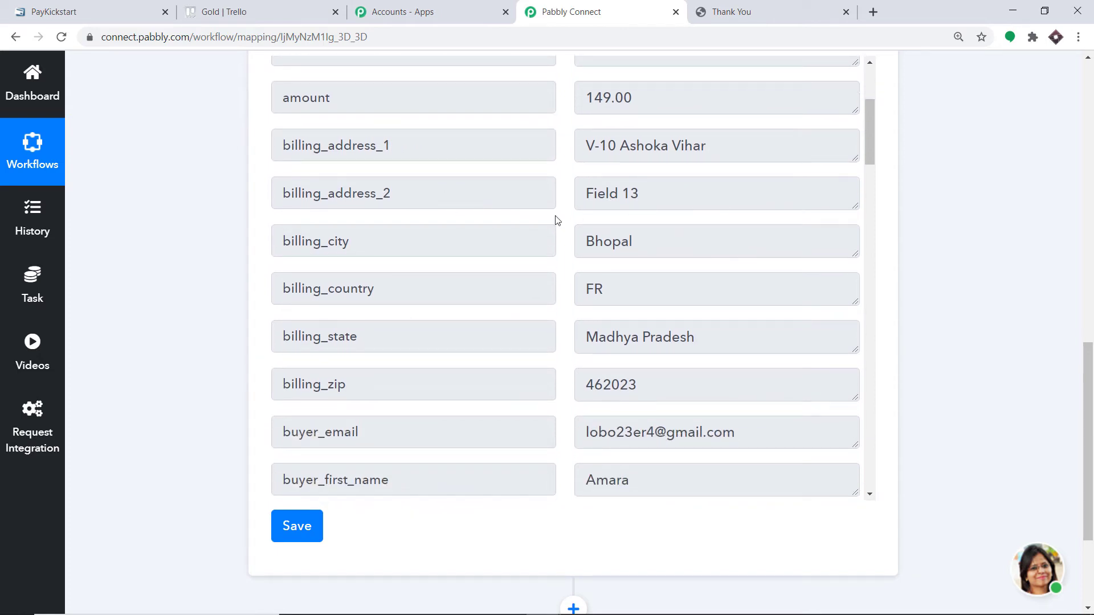
pyautogui.scroll(-2, 639, 247)
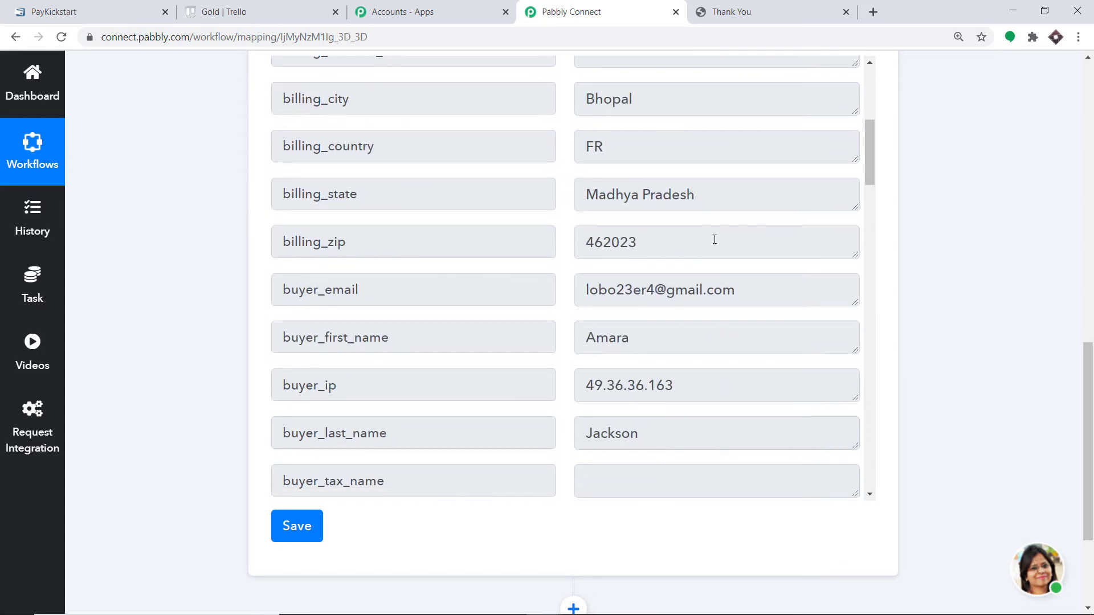
pyautogui.scroll(-1, 714, 239)
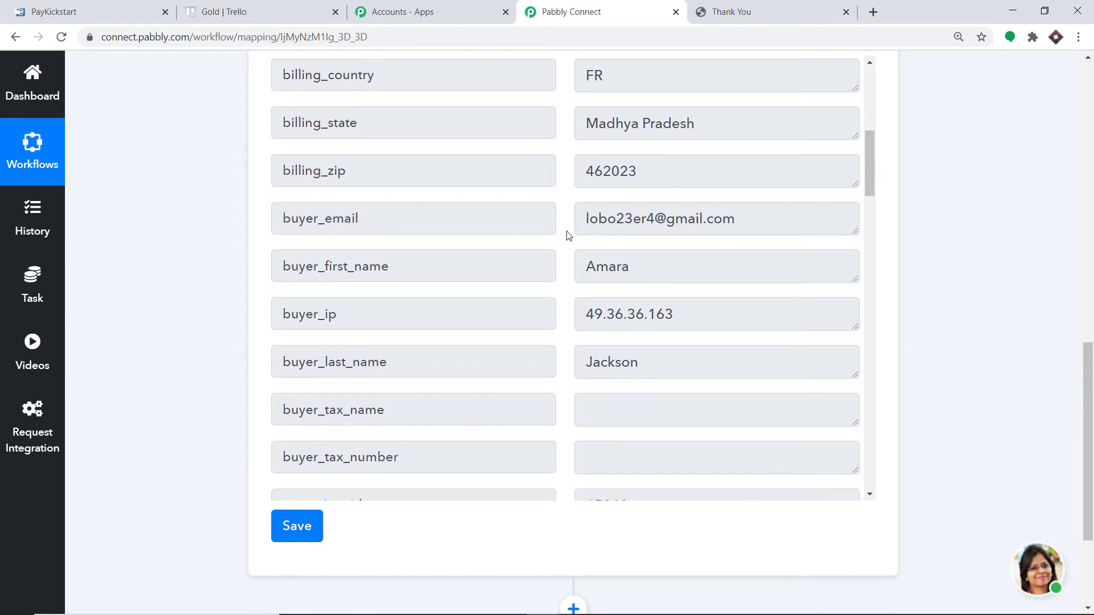
pyautogui.scroll(-1, 689, 225)
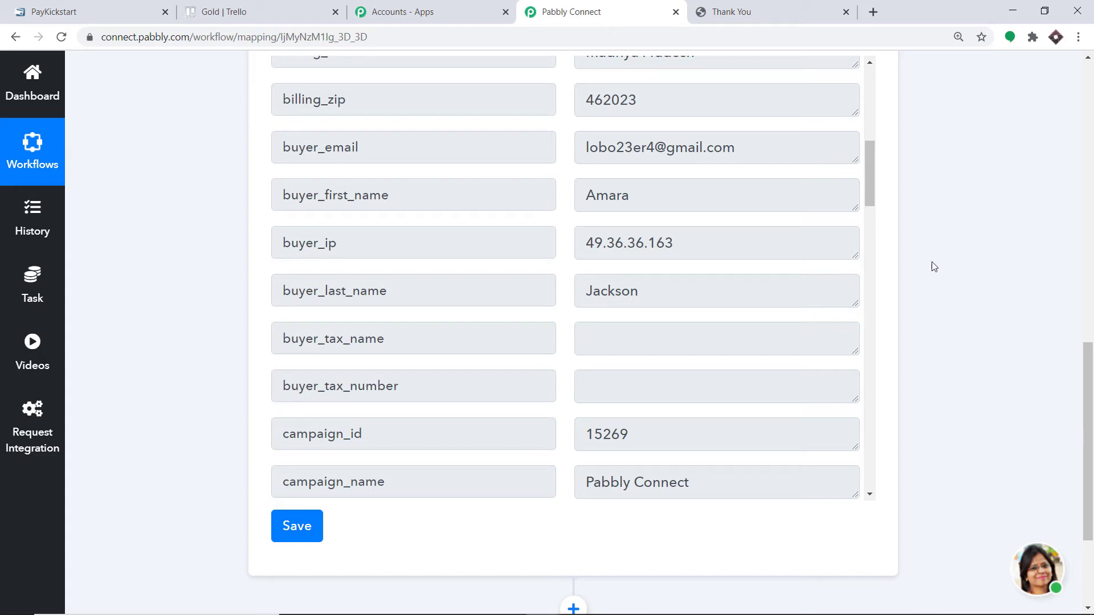
# - Add a new action step below the PayKickstart webhook response and choose Trello as its app
pyautogui.scroll(-3, 934, 267)
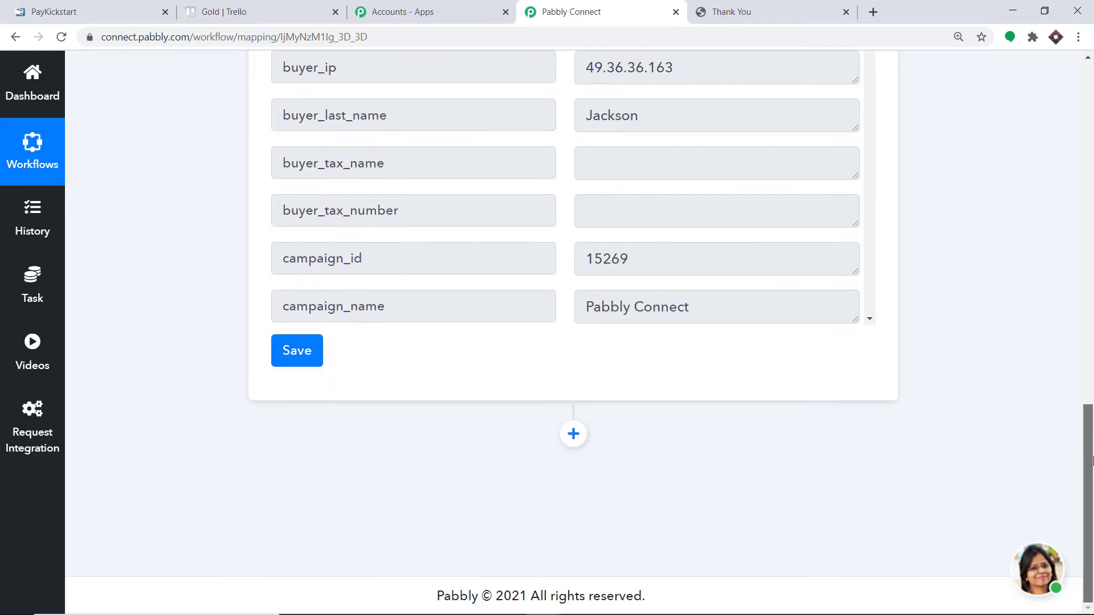
pyautogui.click(572, 436)
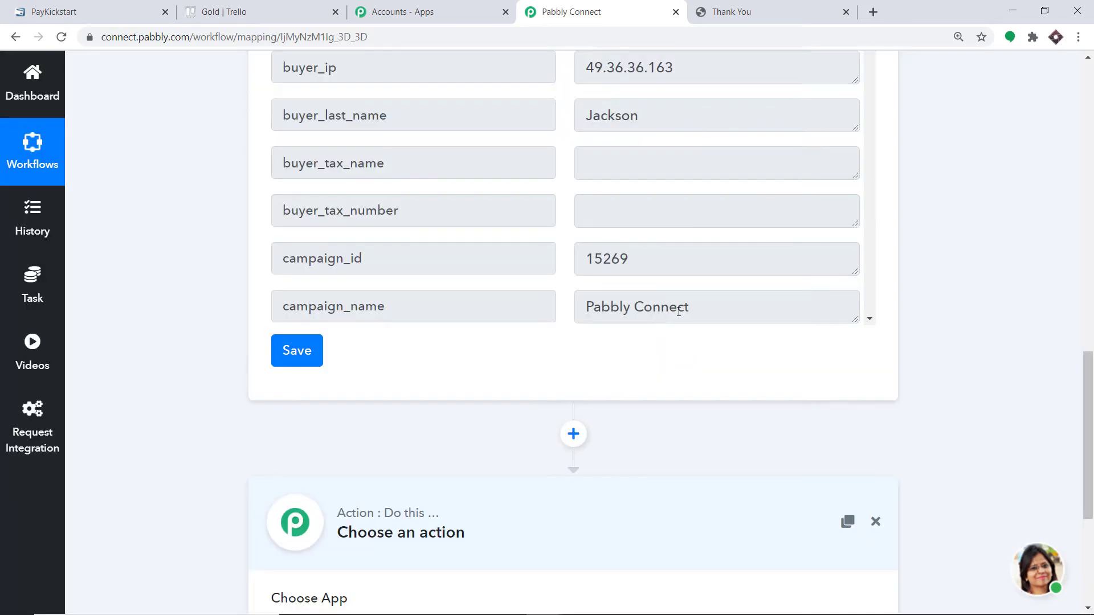
pyautogui.scroll(-5, 1064, 392)
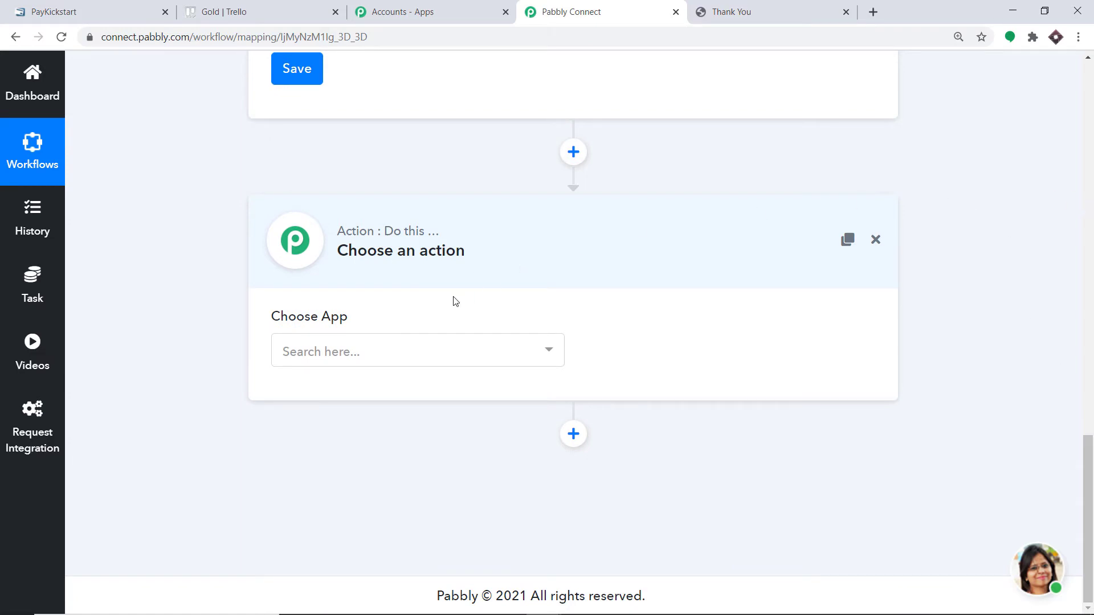
pyautogui.click(466, 355)
pyautogui.write('trello')
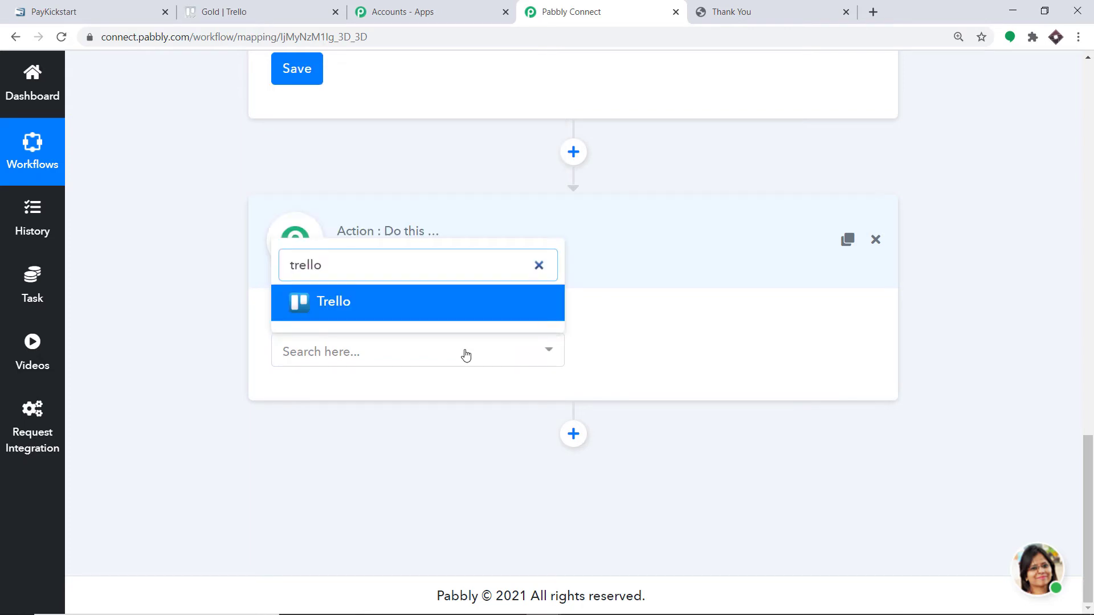
pyautogui.click(334, 302)
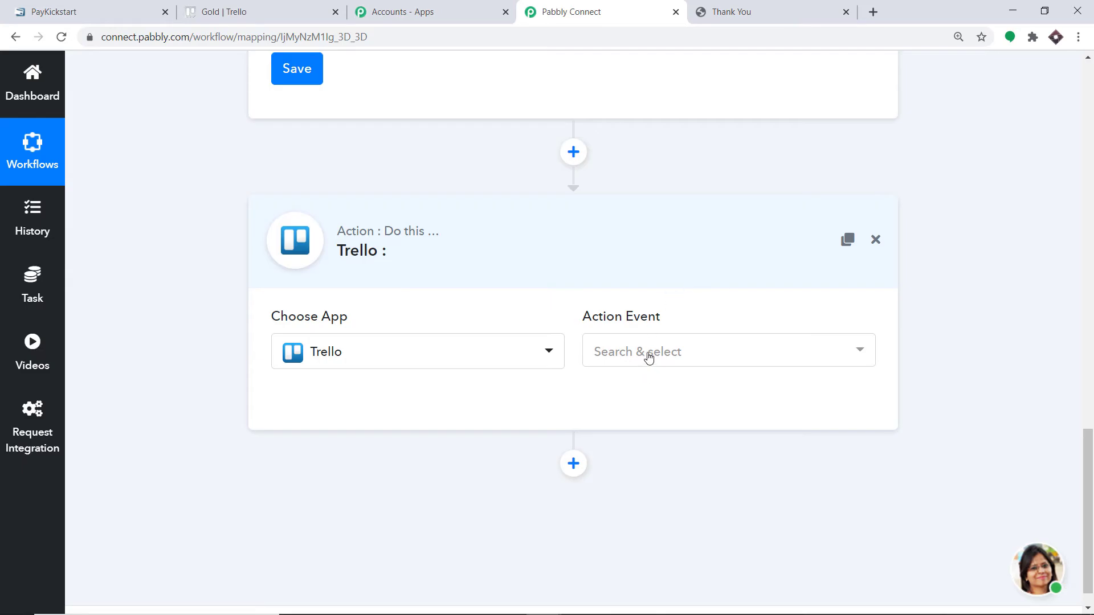
# - Set the Trello action event to Add New Card and review the other available events
pyautogui.click(649, 352)
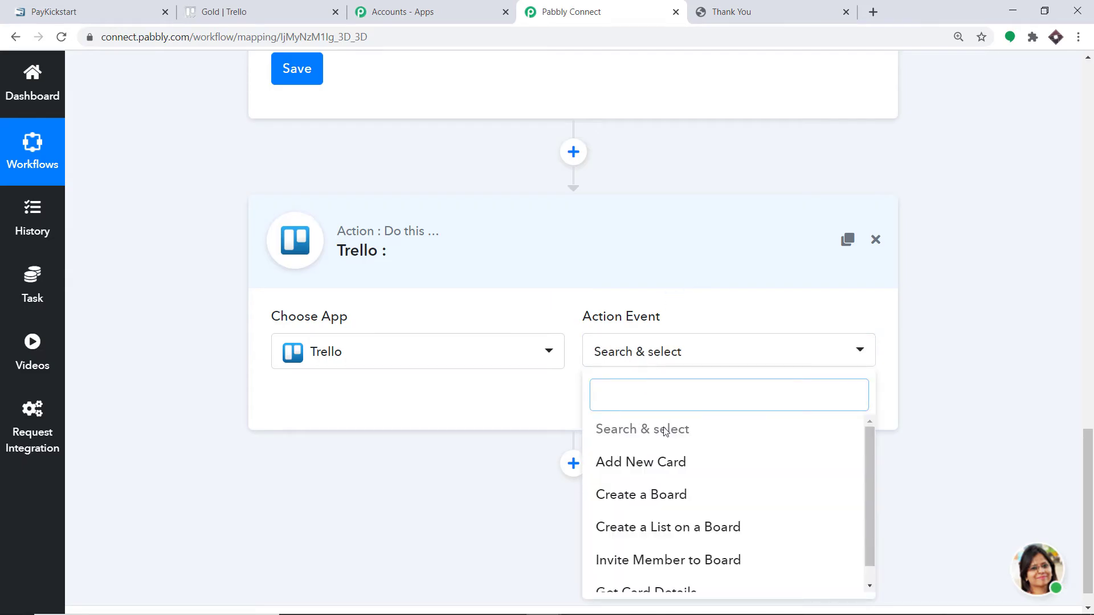
pyautogui.scroll(-2, 674, 476)
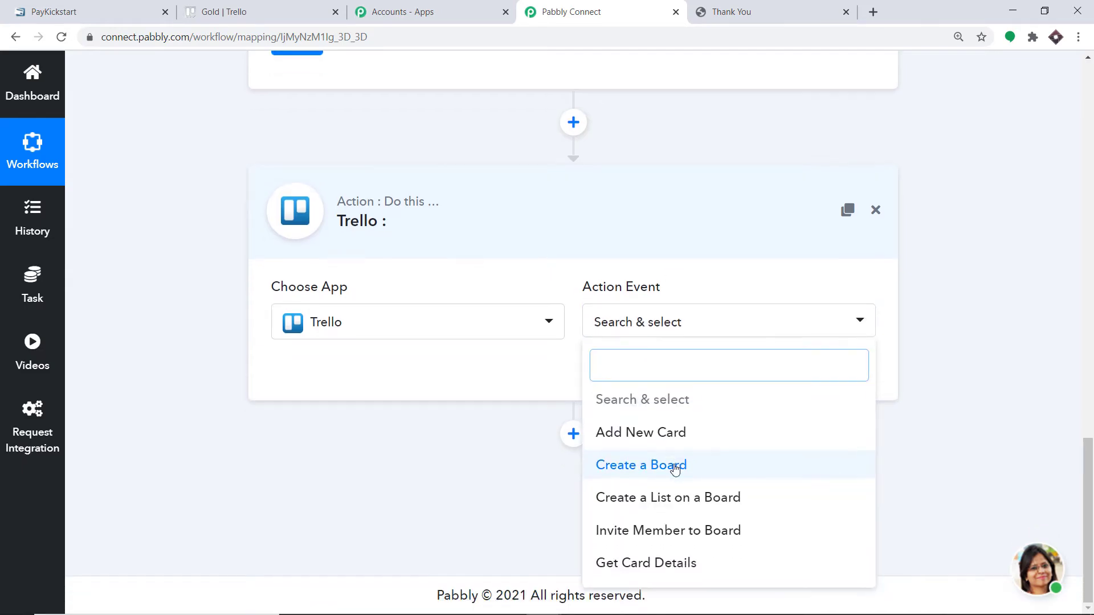
pyautogui.click(663, 433)
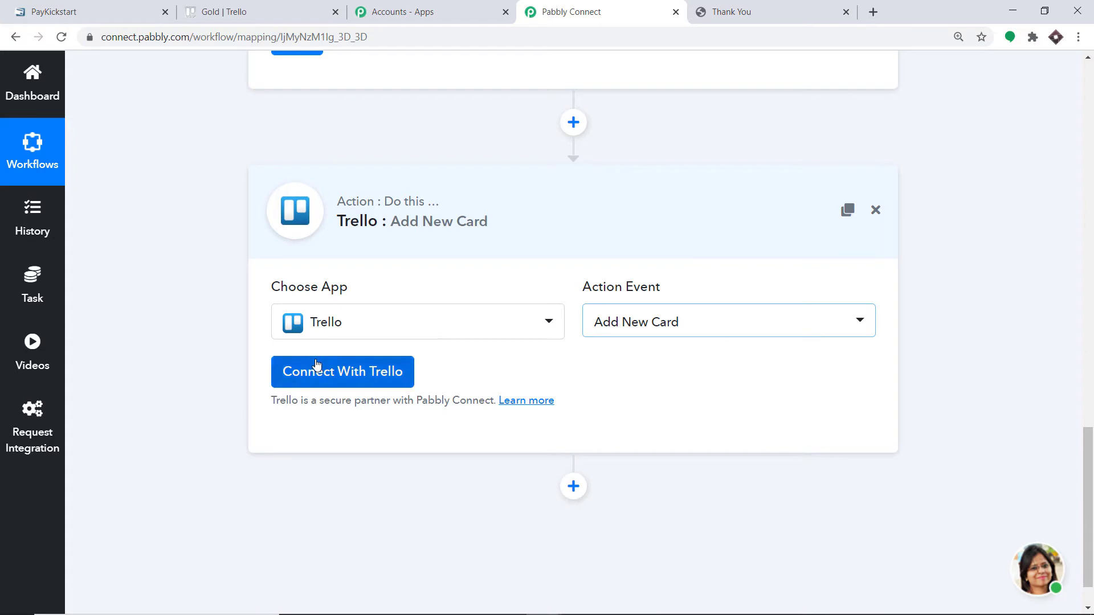
pyautogui.click(695, 335)
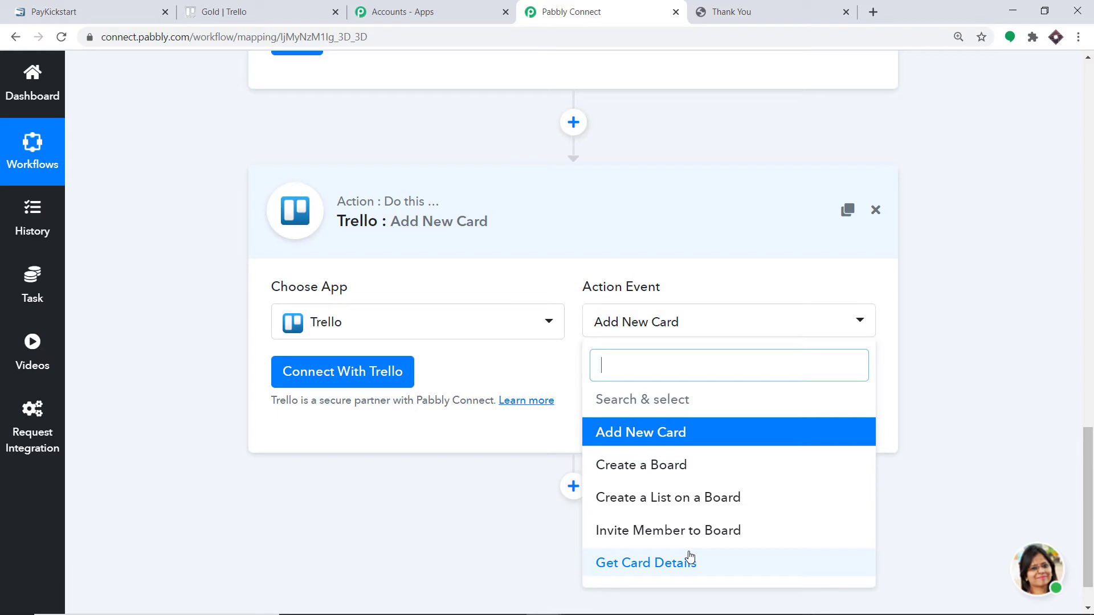
pyautogui.click(525, 434)
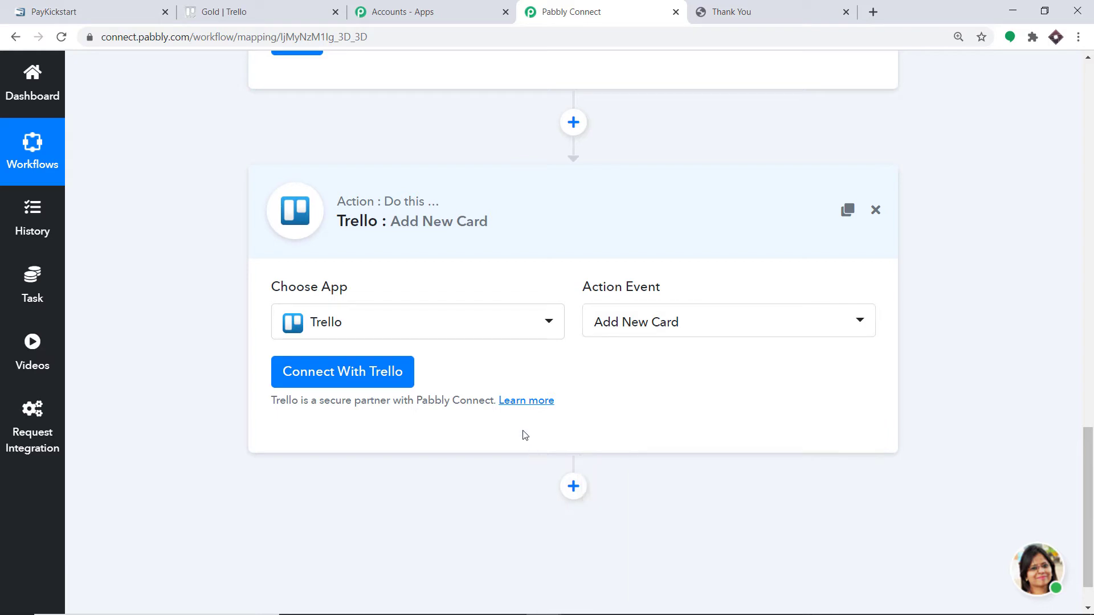
# - Start connecting Trello, find the New Credentials form, and open the linked Trello developer API keys page
pyautogui.click(343, 372)
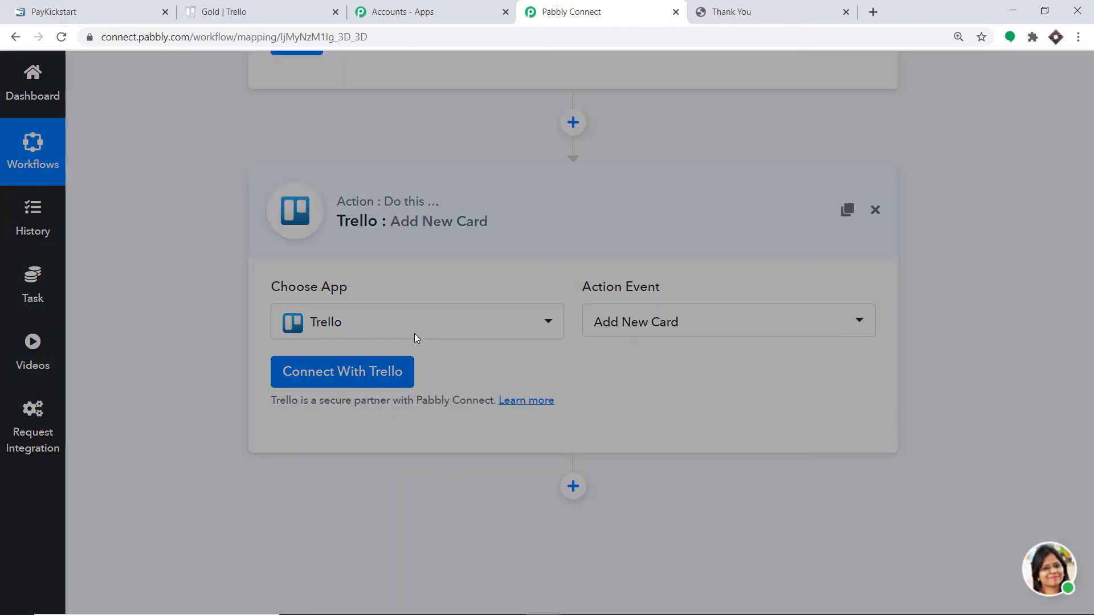
pyautogui.scroll(-3, 906, 260)
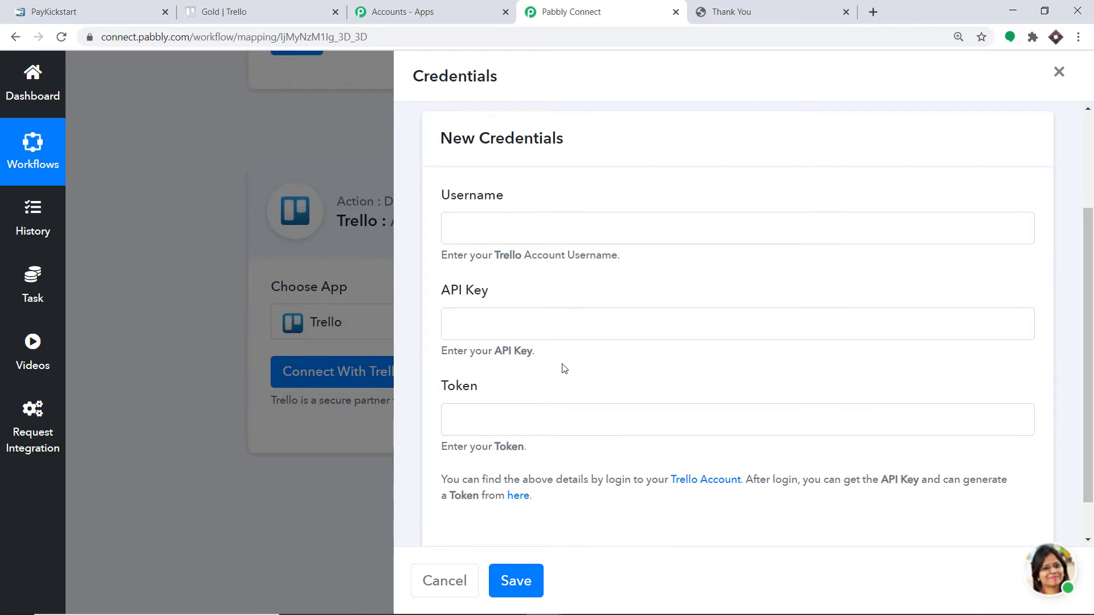
pyautogui.click(525, 501)
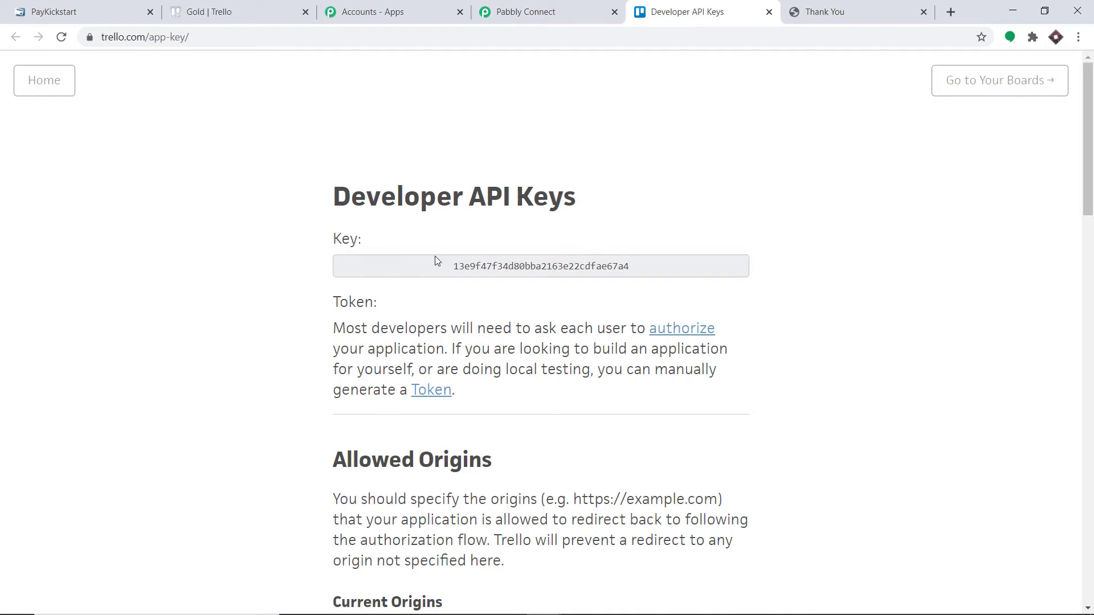
# - Copy the Trello API key from the developer page and paste it into the API Key field of the new Pabbly Connect credentials
pyautogui.doubleClick(527, 266)
pyautogui.rightClick(526, 267)
pyautogui.click(539, 278)
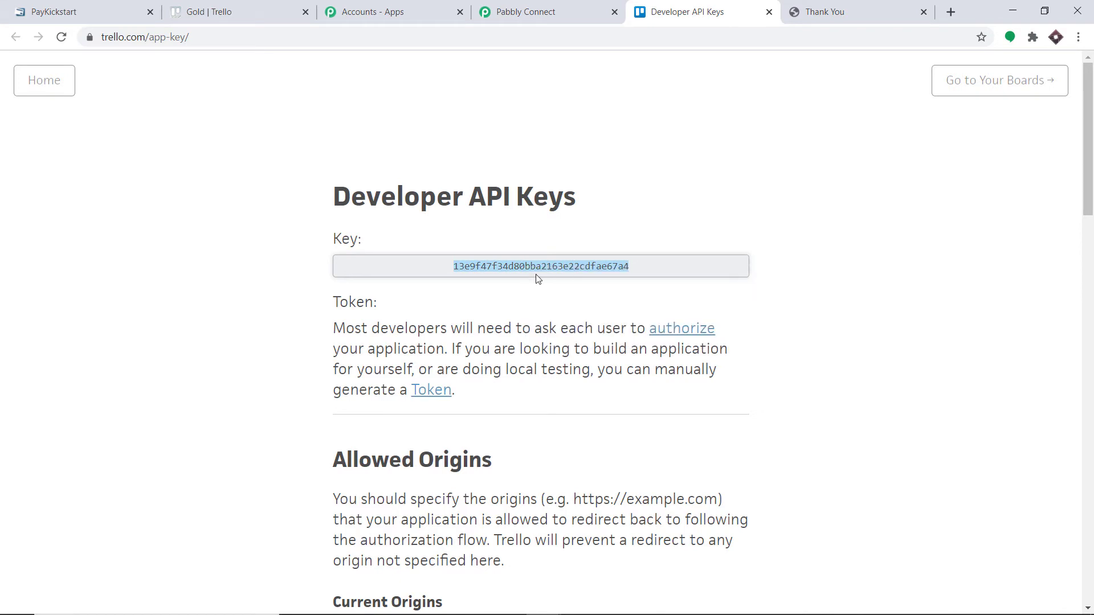
pyautogui.click(556, 8)
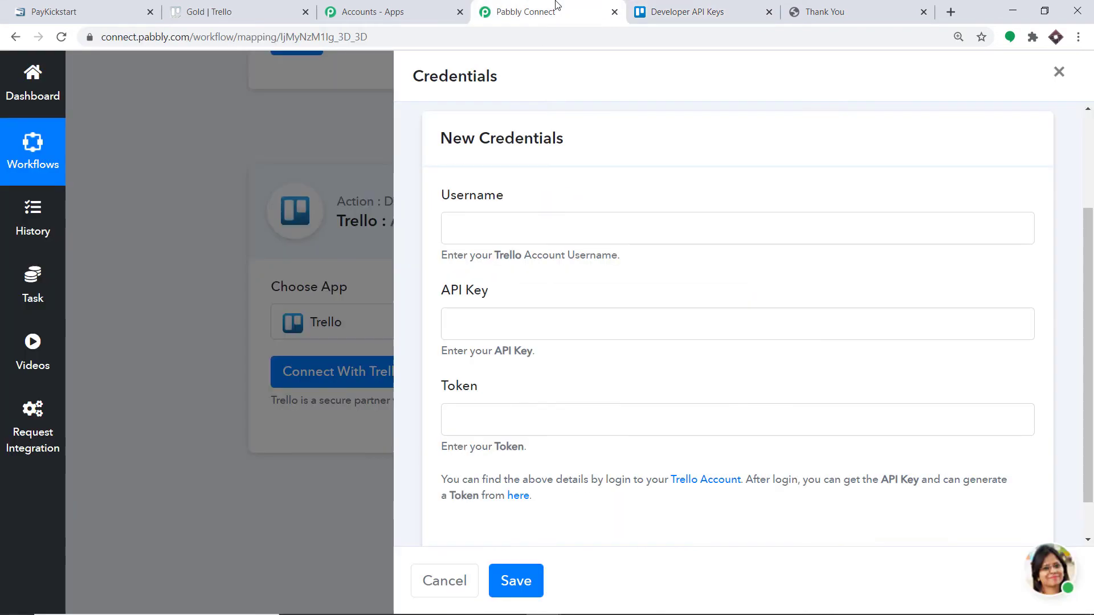
pyautogui.click(500, 322)
pyautogui.rightClick(500, 322)
pyautogui.click(549, 429)
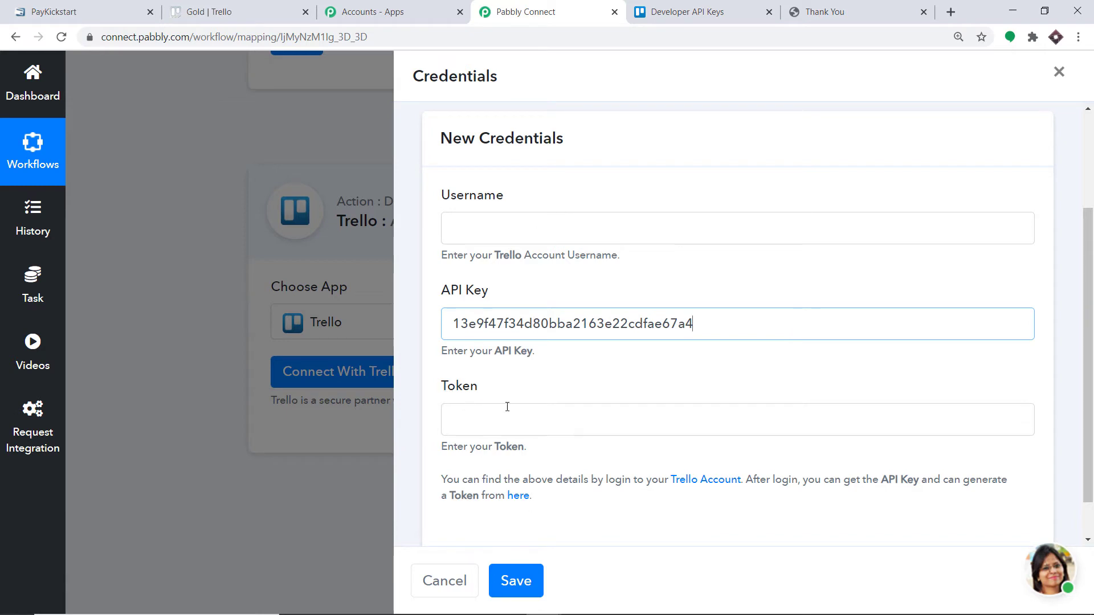
# - Open Trello's token authorization page from the developer keys page and copy the account username into the credentials' Username field
pyautogui.click(666, 6)
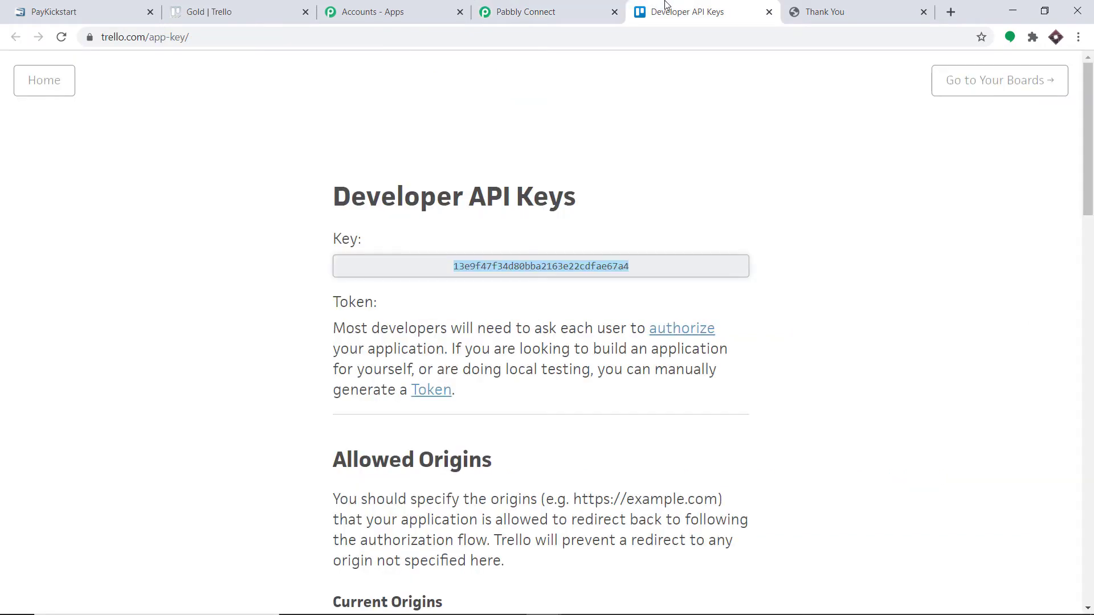
pyautogui.click(432, 392)
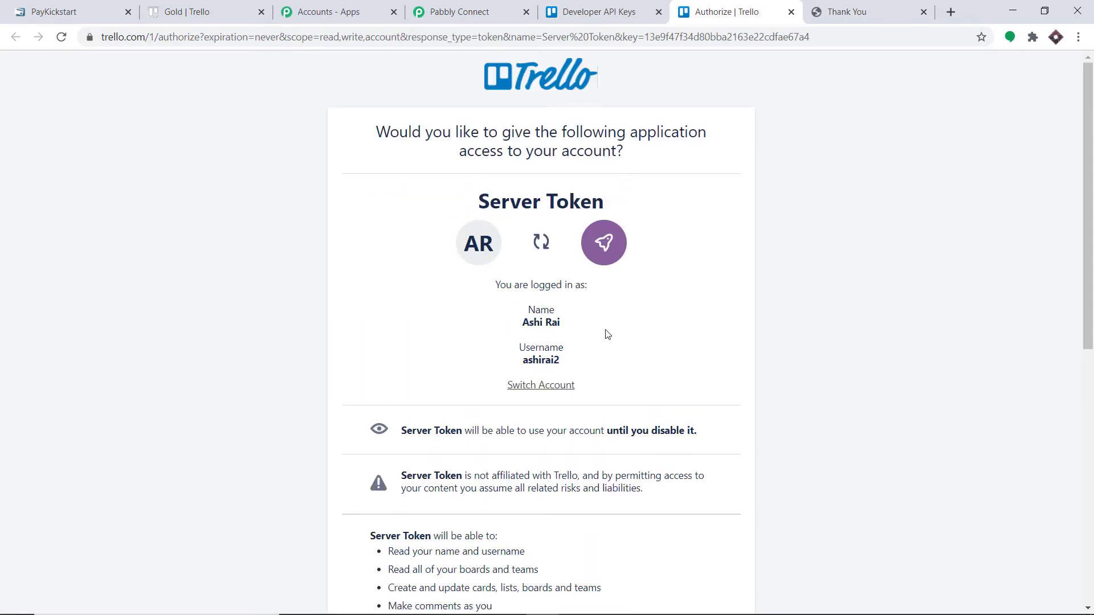
pyautogui.scroll(-1, 639, 320)
pyautogui.doubleClick(545, 292)
pyautogui.rightClick(547, 294)
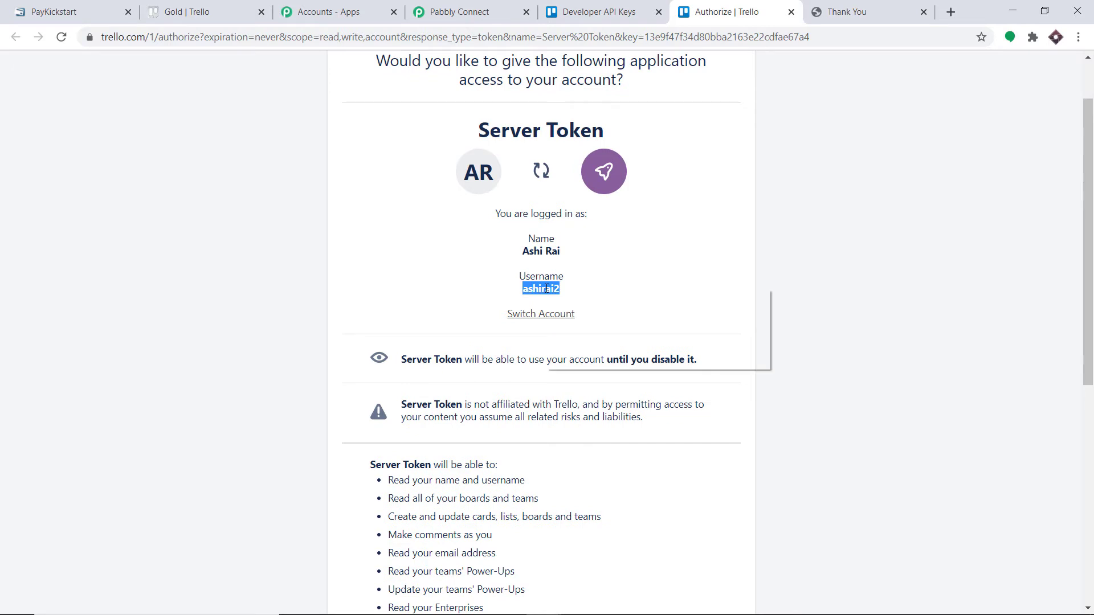
pyautogui.click(572, 300)
pyautogui.click(459, 12)
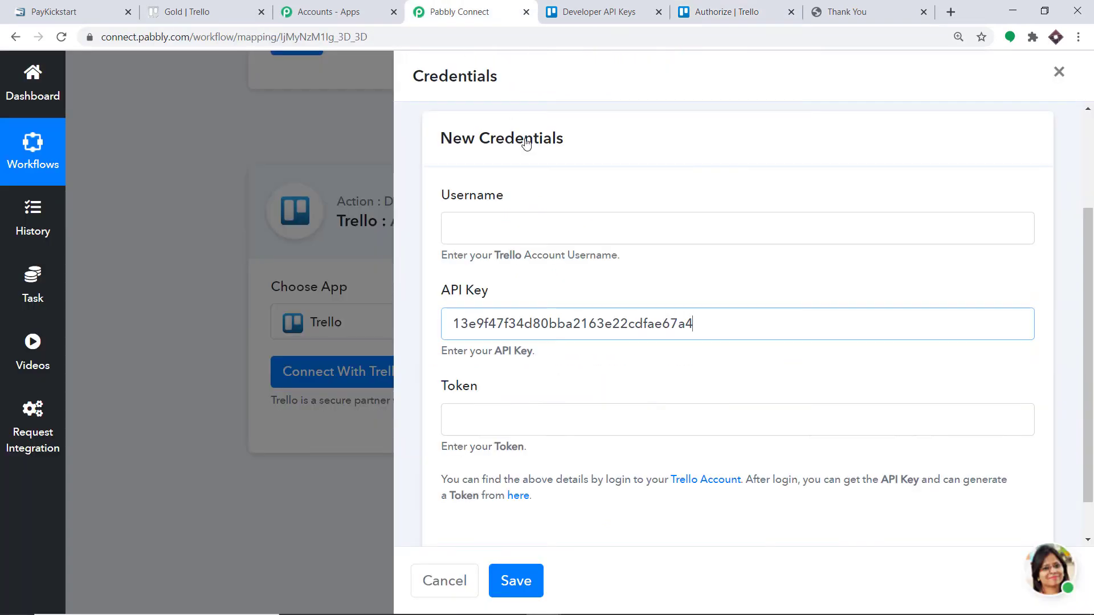
pyautogui.rightClick(495, 223)
pyautogui.click(527, 332)
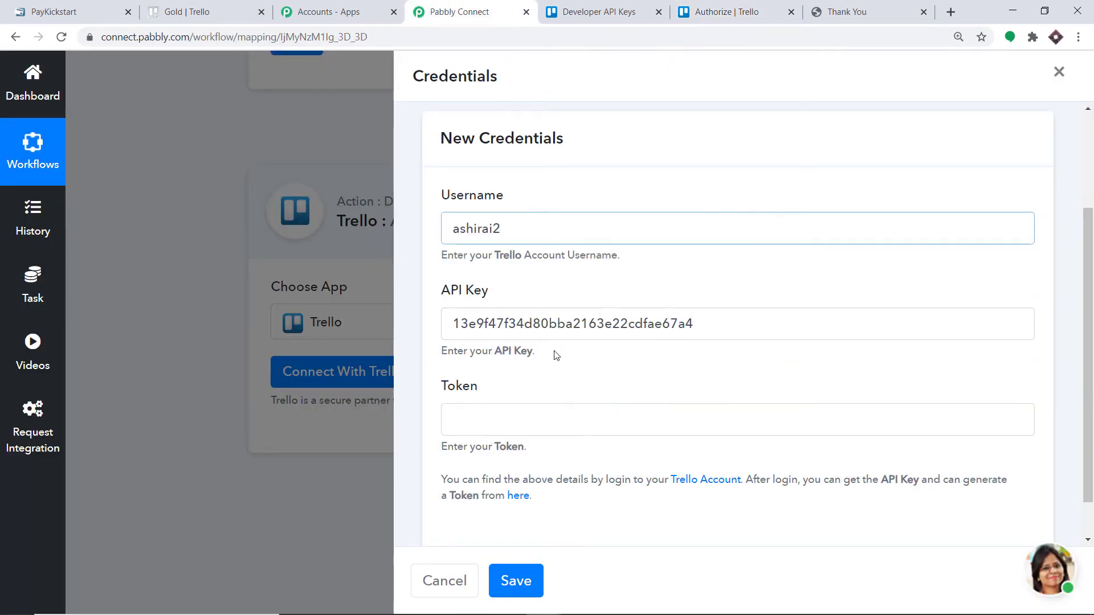
# - Return to the Trello authorization page and allow Server Token access to the account
pyautogui.click(707, 7)
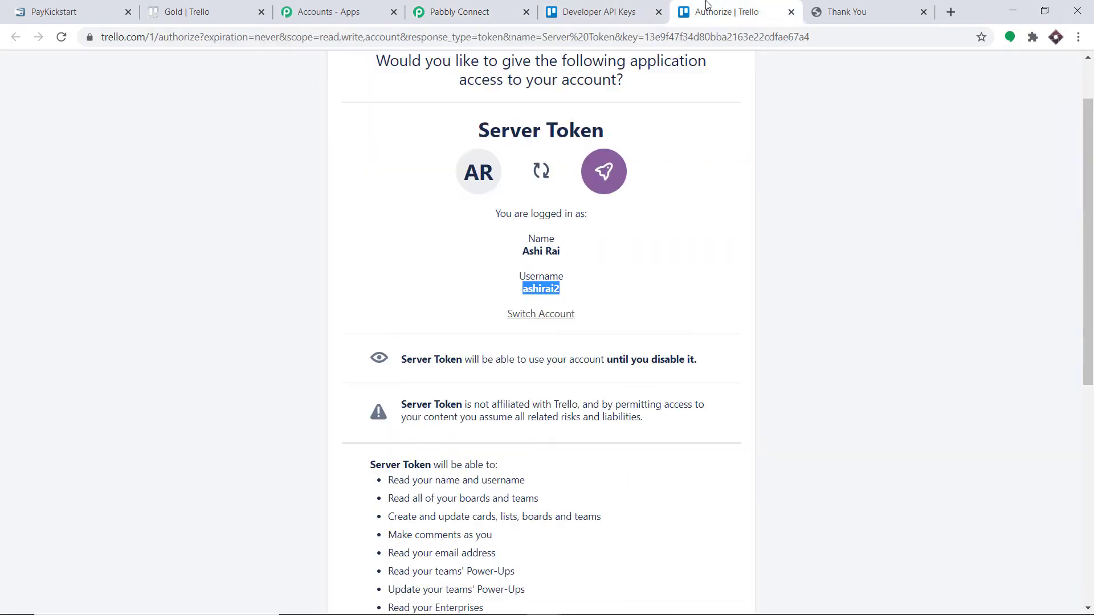
pyautogui.scroll(-7, 796, 166)
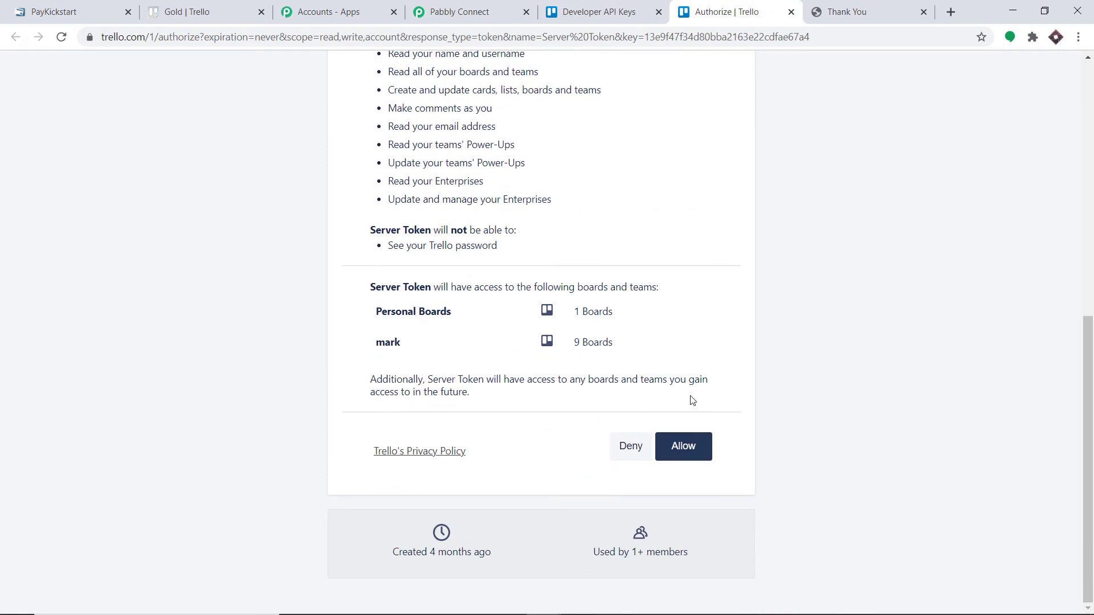
pyautogui.click(687, 446)
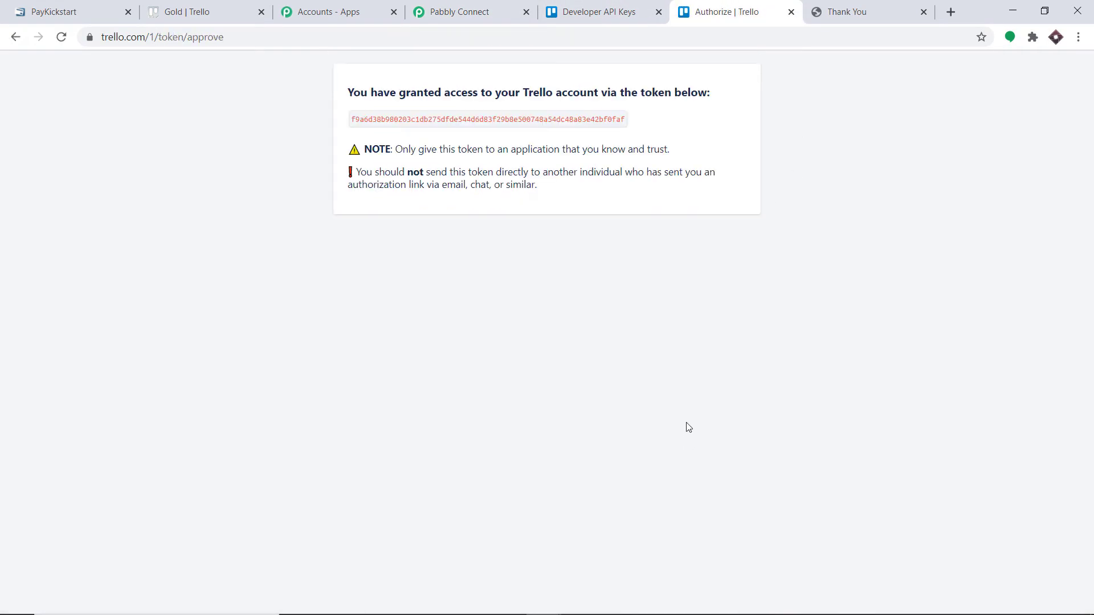
# - Copy the generated Trello token into the Token field in Pabbly Connect and save the credentials
pyautogui.doubleClick(501, 119)
pyautogui.rightClick(499, 119)
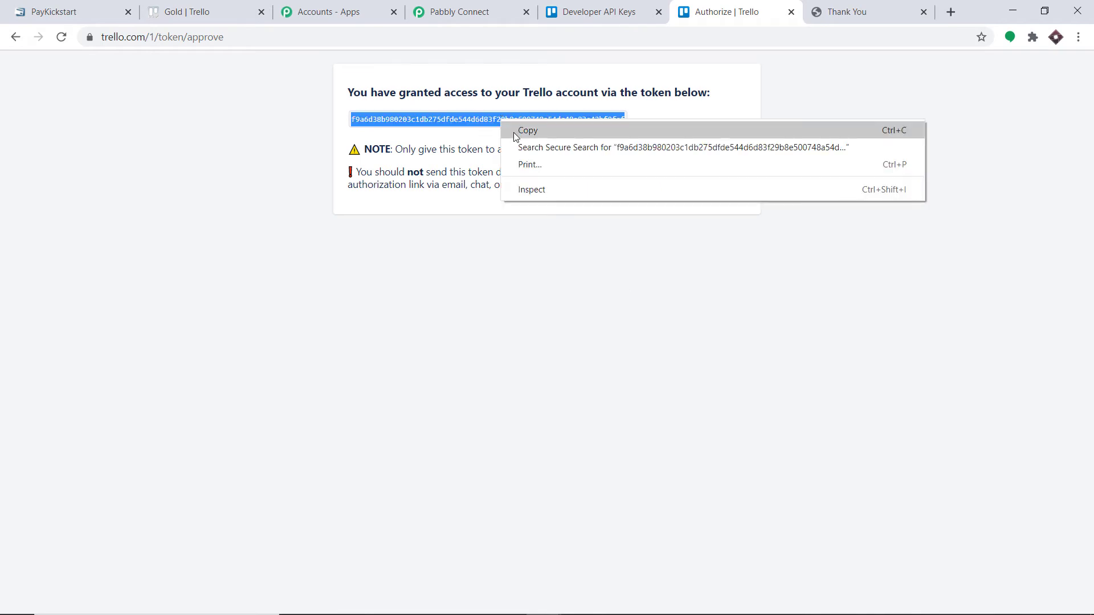
pyautogui.click(516, 127)
pyautogui.click(472, 6)
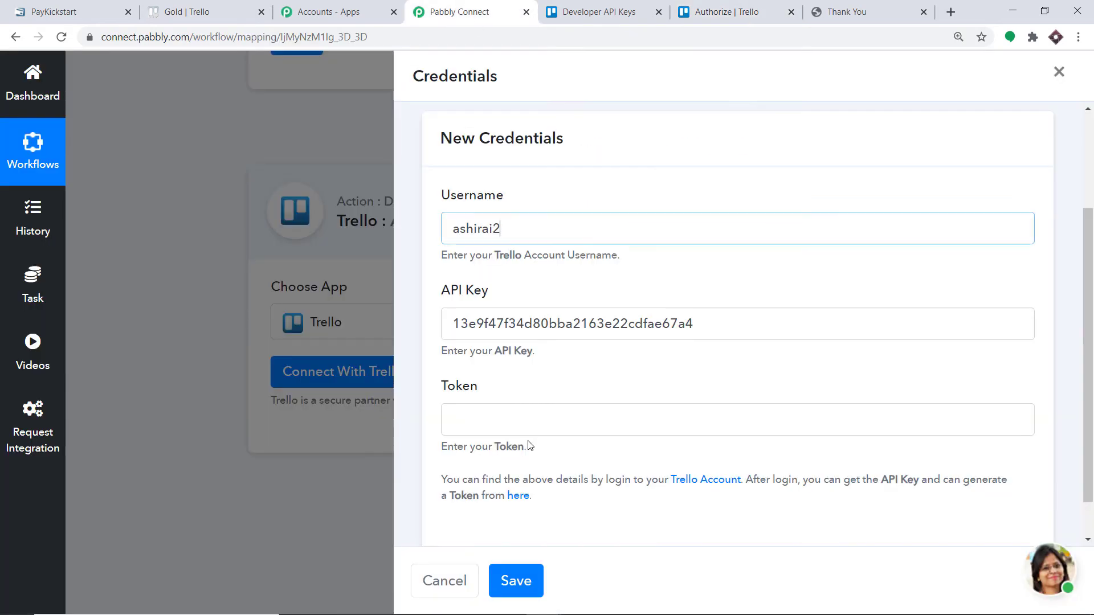
pyautogui.click(520, 418)
pyautogui.rightClick(520, 419)
pyautogui.click(571, 305)
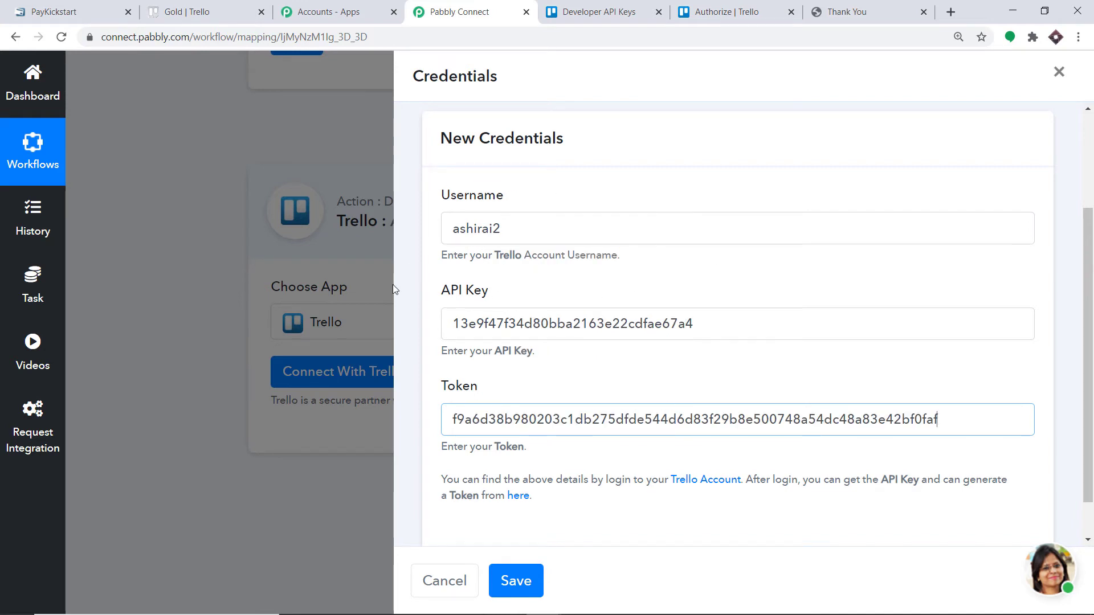
pyautogui.click(528, 577)
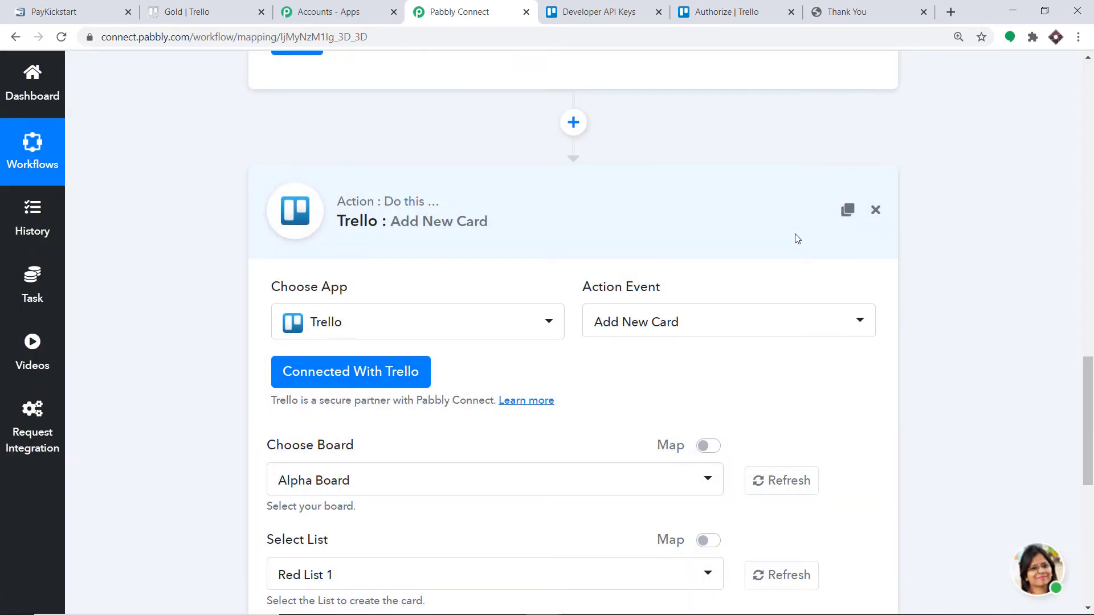
# - Compare the boards in the Trello account with the board choices offered in the Pabbly Connect action
pyautogui.moveTo(1090, 376); pyautogui.dragTo(1090, 447)
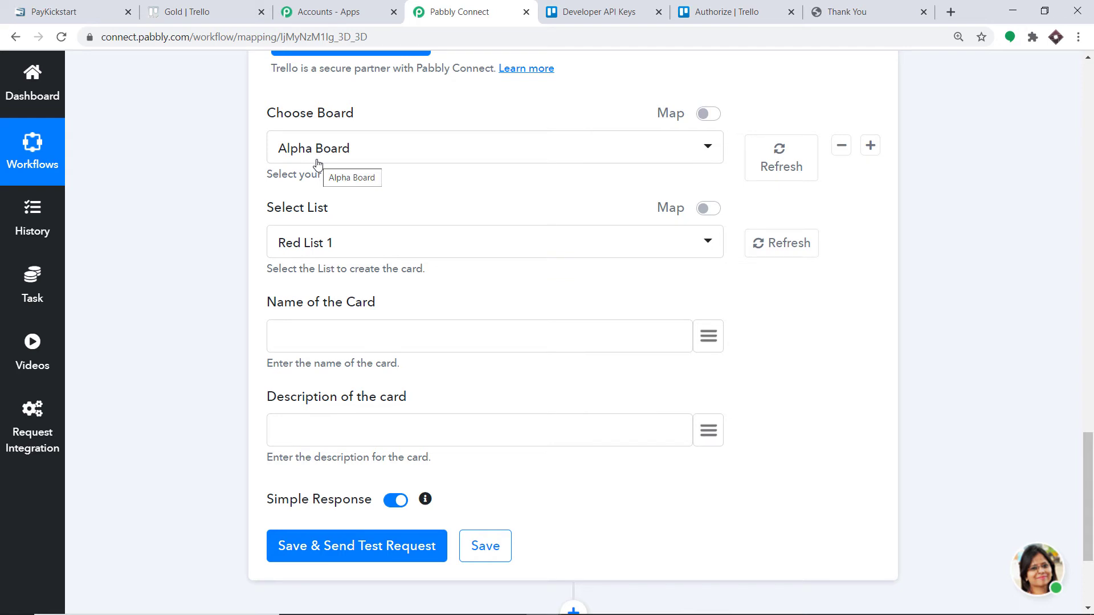
pyautogui.click(736, 10)
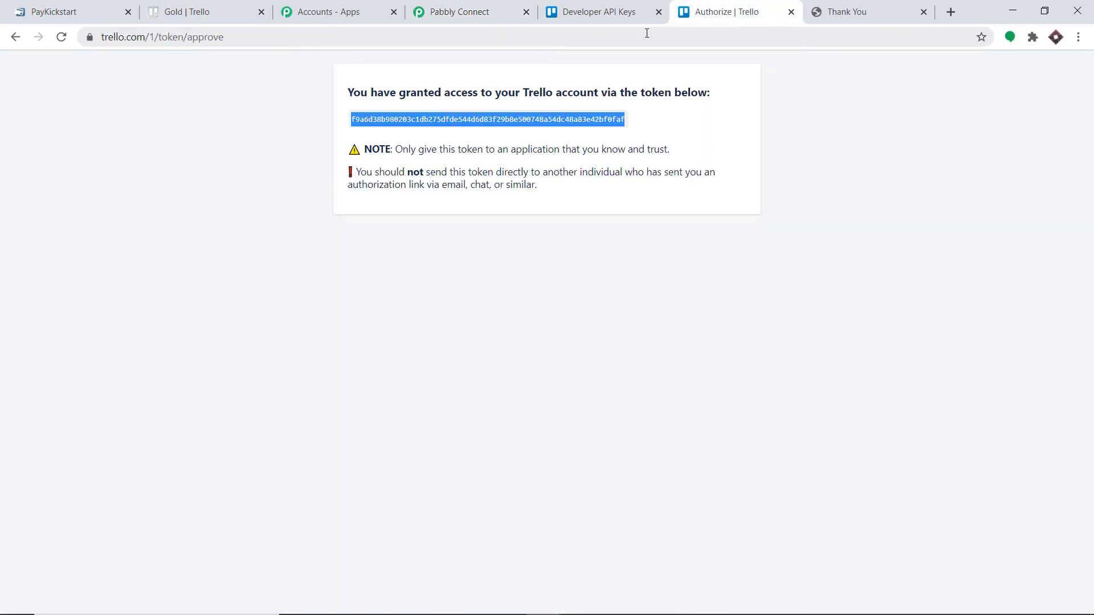
pyautogui.click(234, 7)
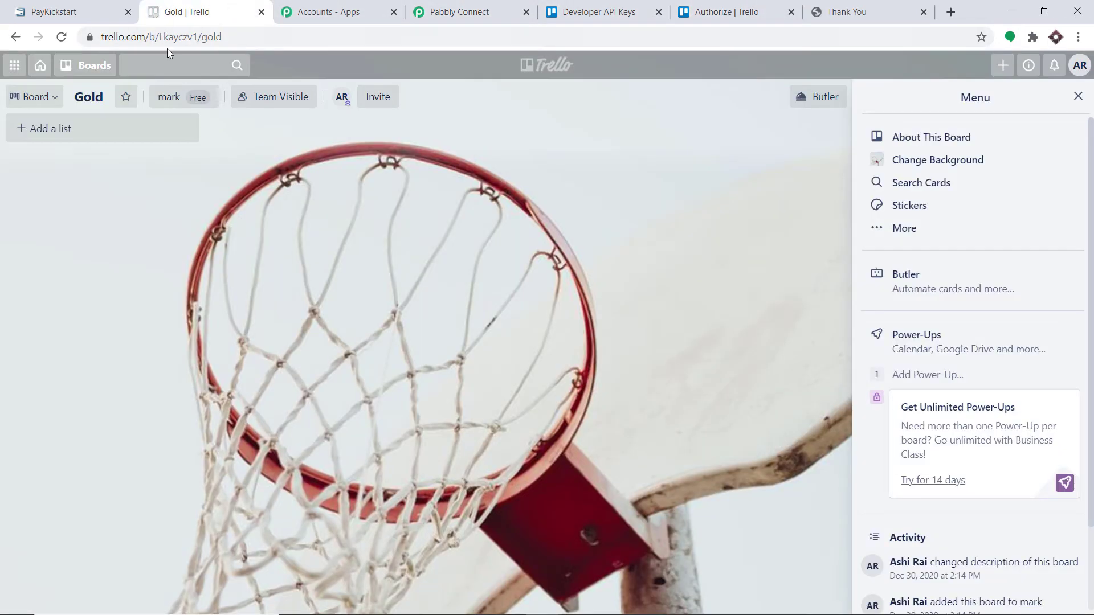
pyautogui.click(96, 79)
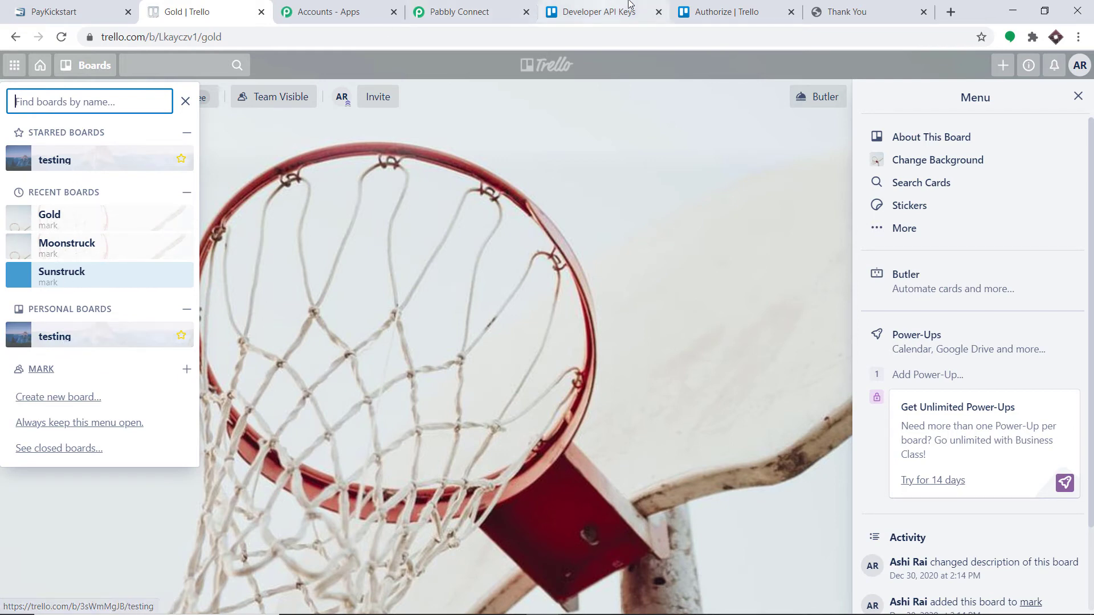
pyautogui.click(473, 12)
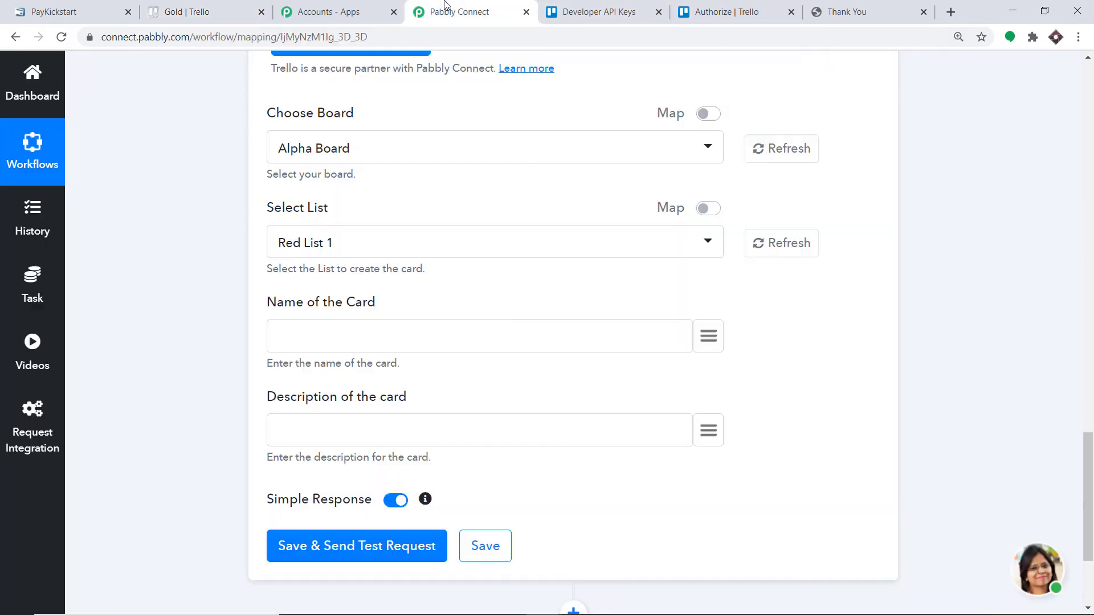
pyautogui.click(318, 150)
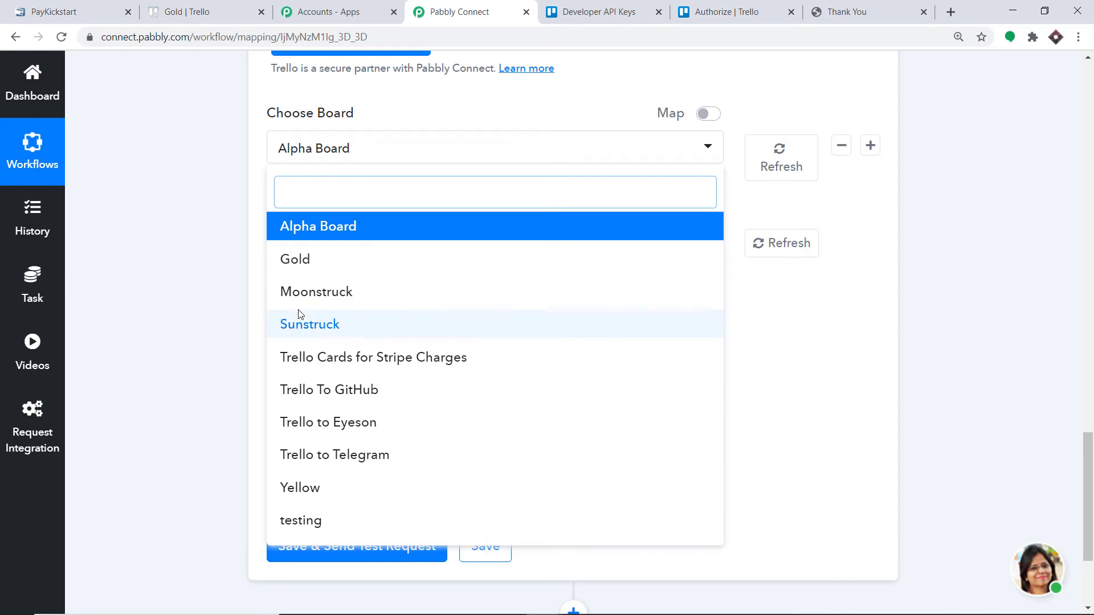
pyautogui.click(173, 7)
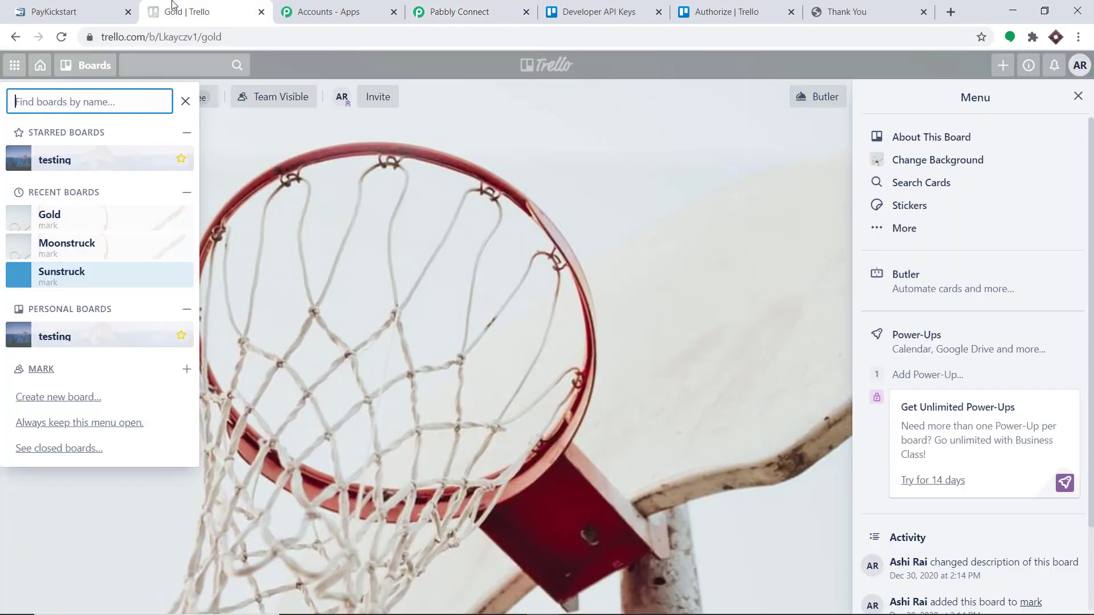
pyautogui.click(464, 11)
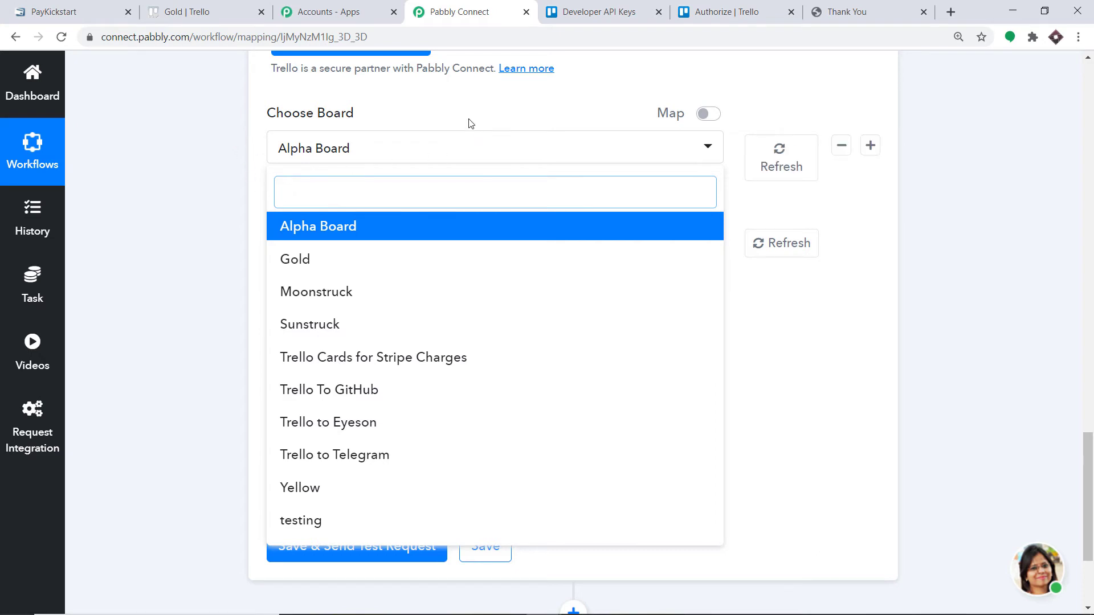
pyautogui.click(459, 147)
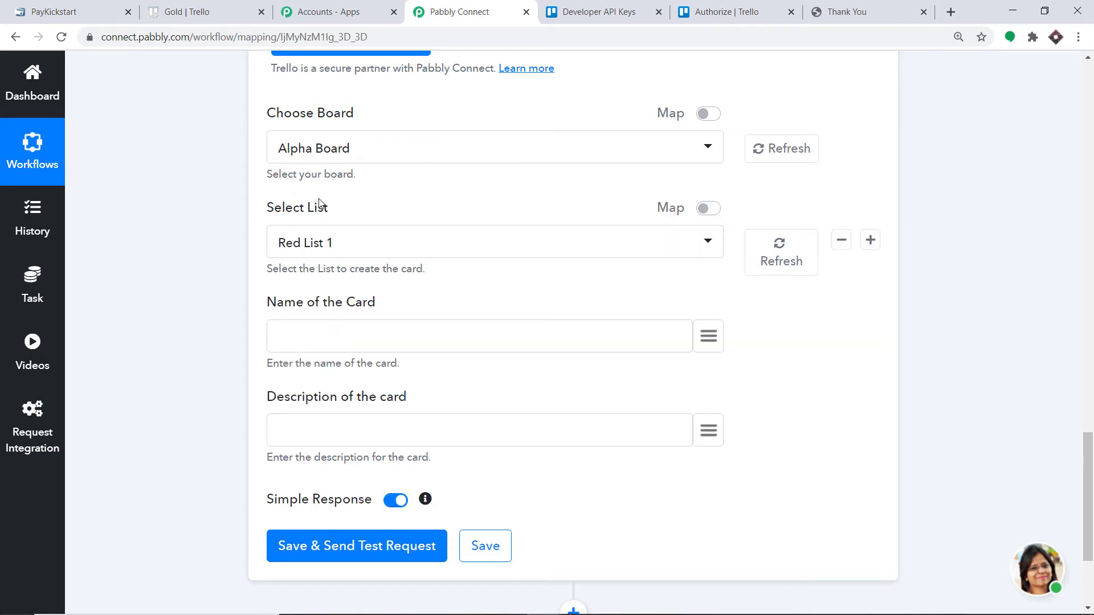
# - Choose Moonstruck as the Trello board for the Add New Card action
pyautogui.click(313, 146)
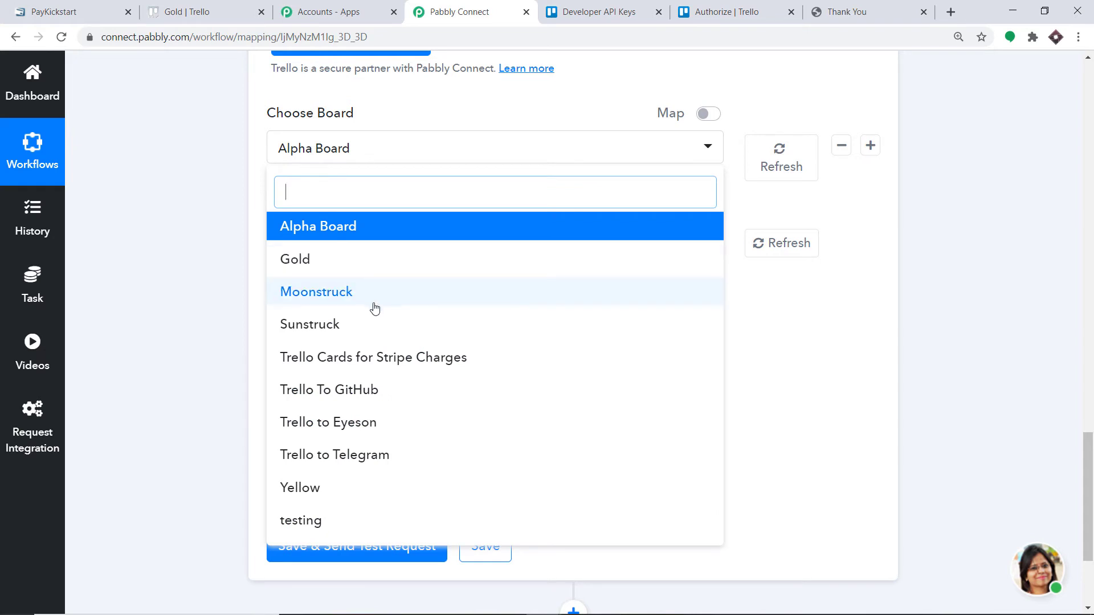
pyautogui.scroll(-1, 374, 308)
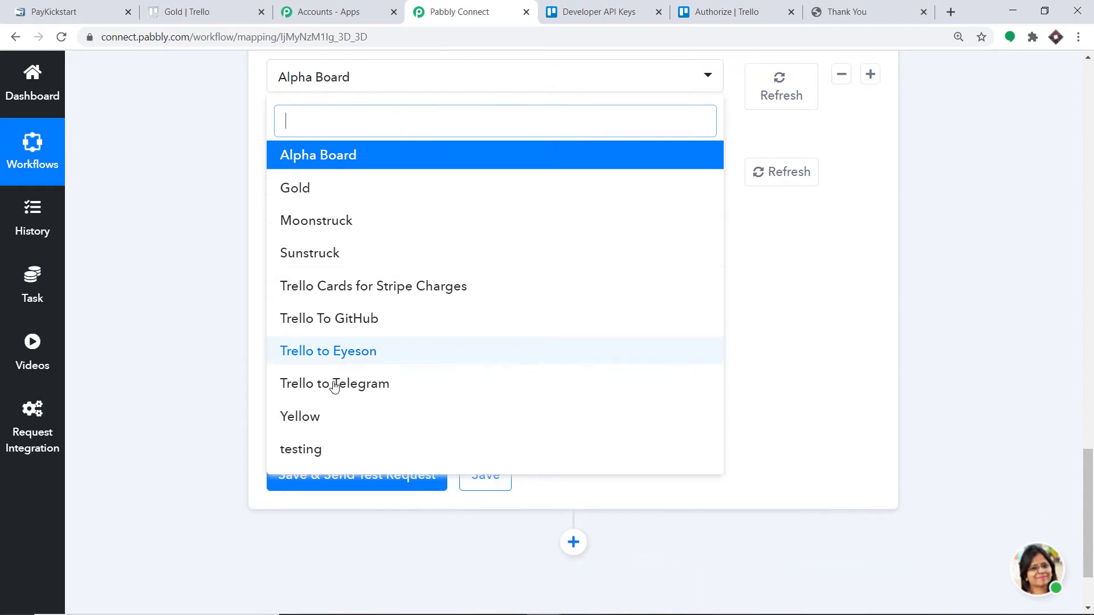
pyautogui.click(326, 229)
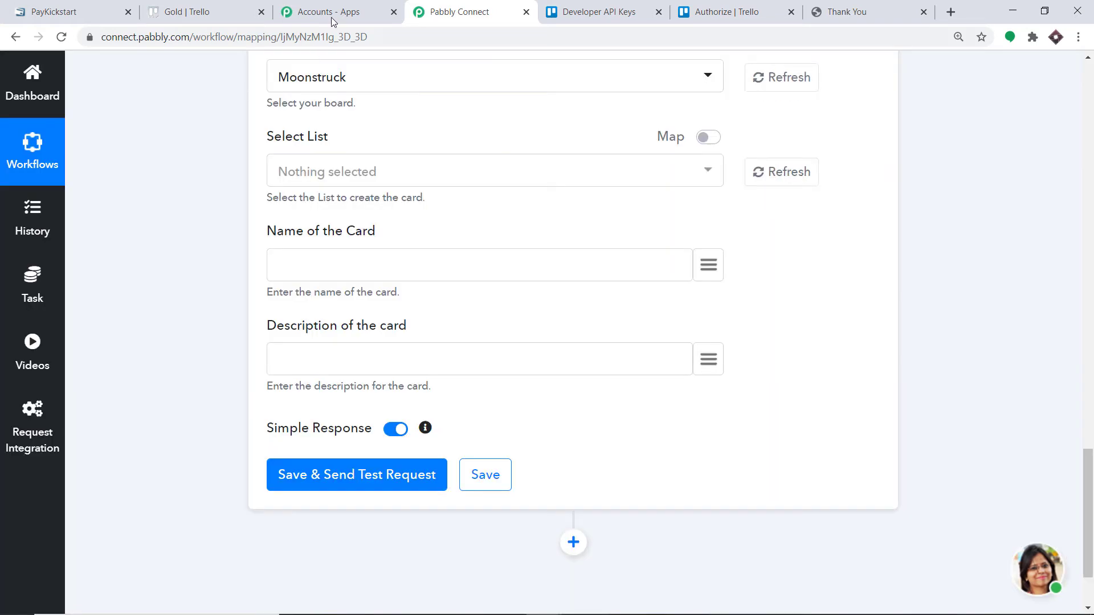
pyautogui.scroll(3, 403, 166)
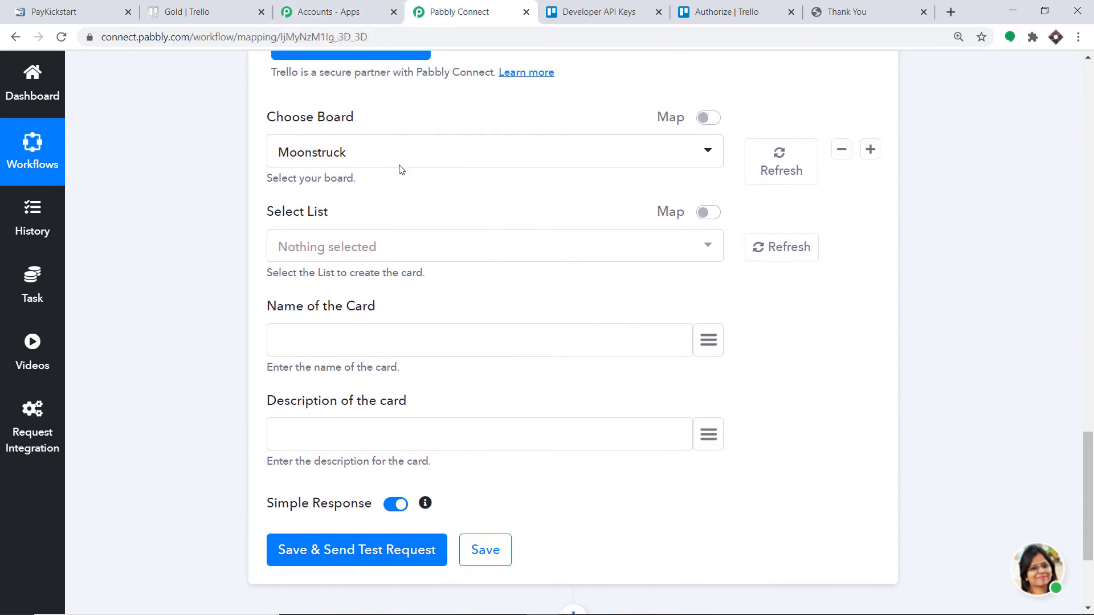
# - Switch to Trello, open the Moonstruck board and add a list titled Crater
pyautogui.click(189, 11)
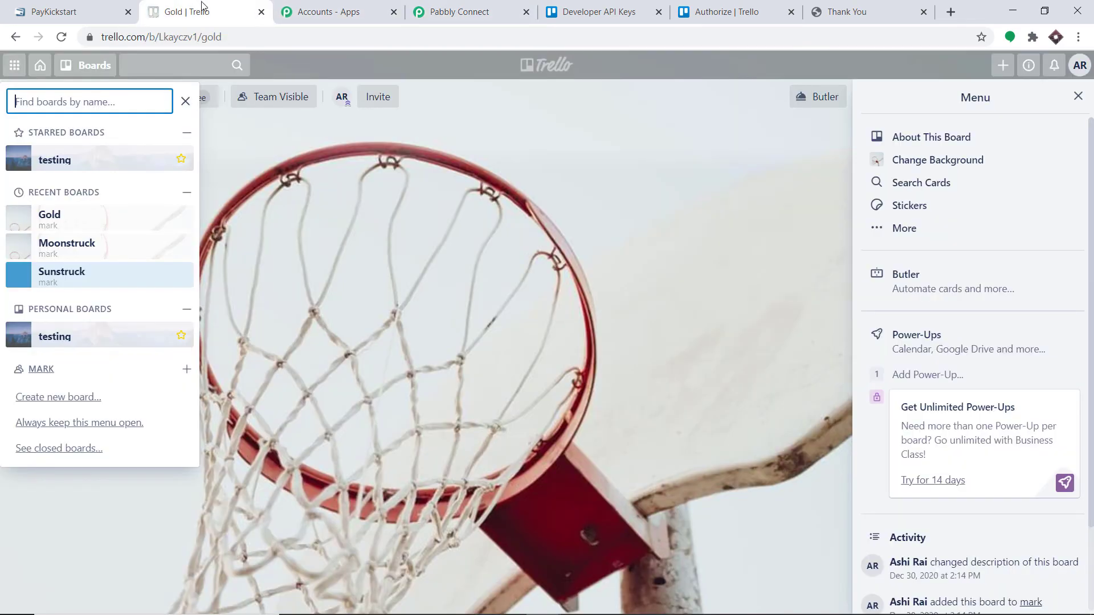
pyautogui.click(75, 242)
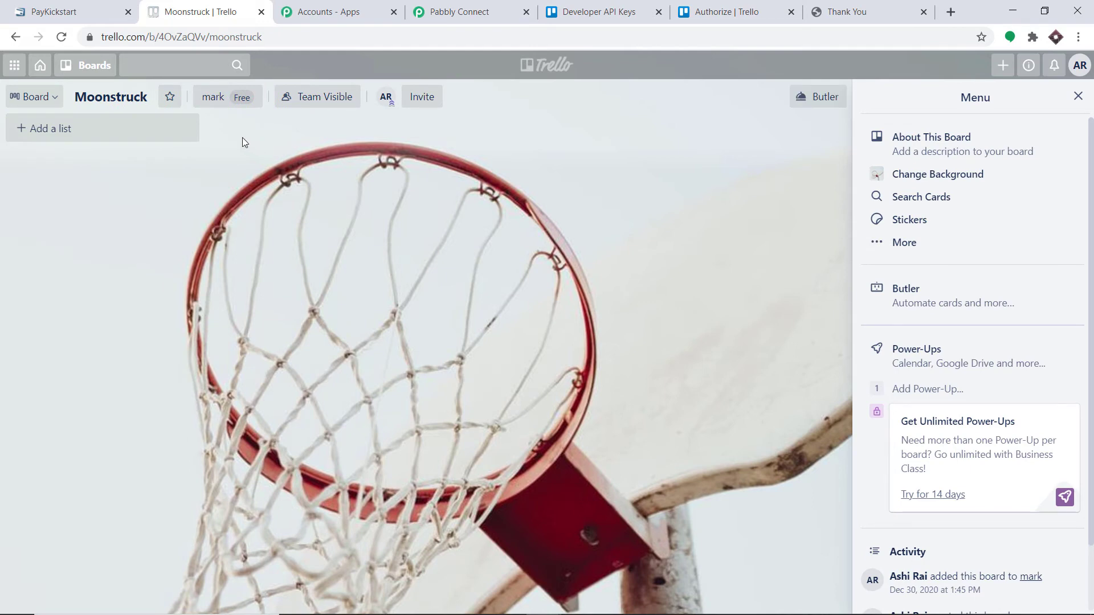
pyautogui.click(159, 132)
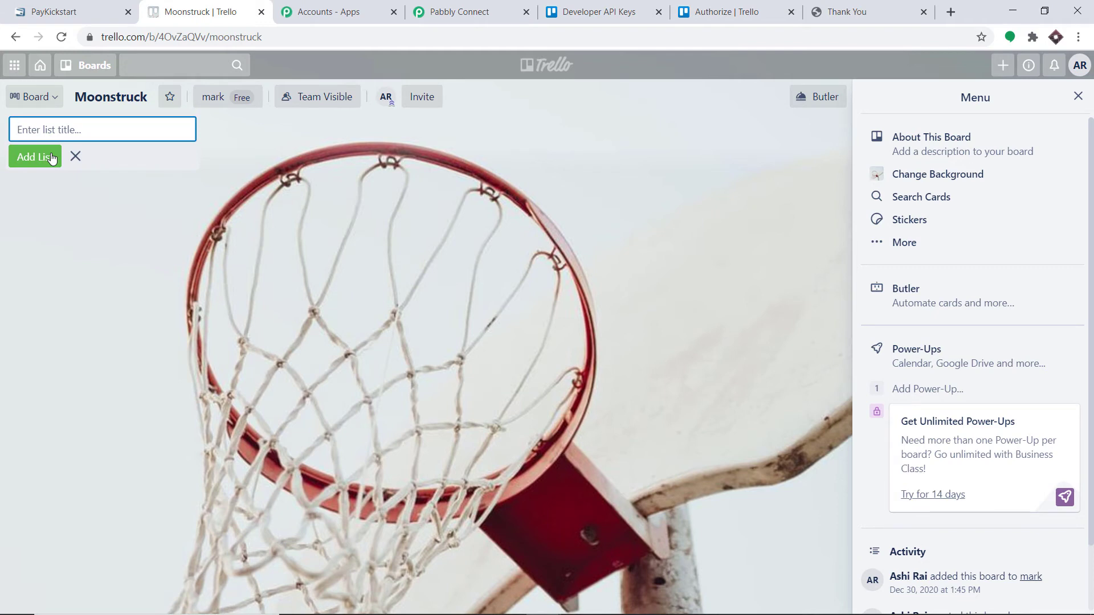
pyautogui.write('S')
pyautogui.press('BackSpace')
pyautogui.write('Crater')
pyautogui.click(51, 157)
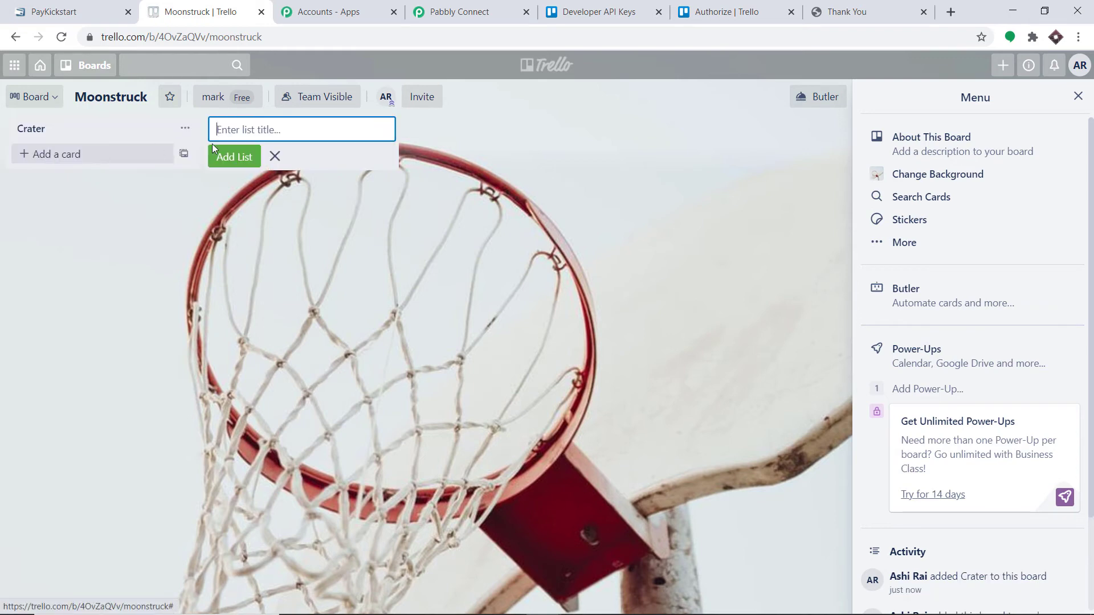
# - Return to Pabbly Connect, refresh the list choices to load Crater, and check it against the Moonstruck board in Trello
pyautogui.click(449, 10)
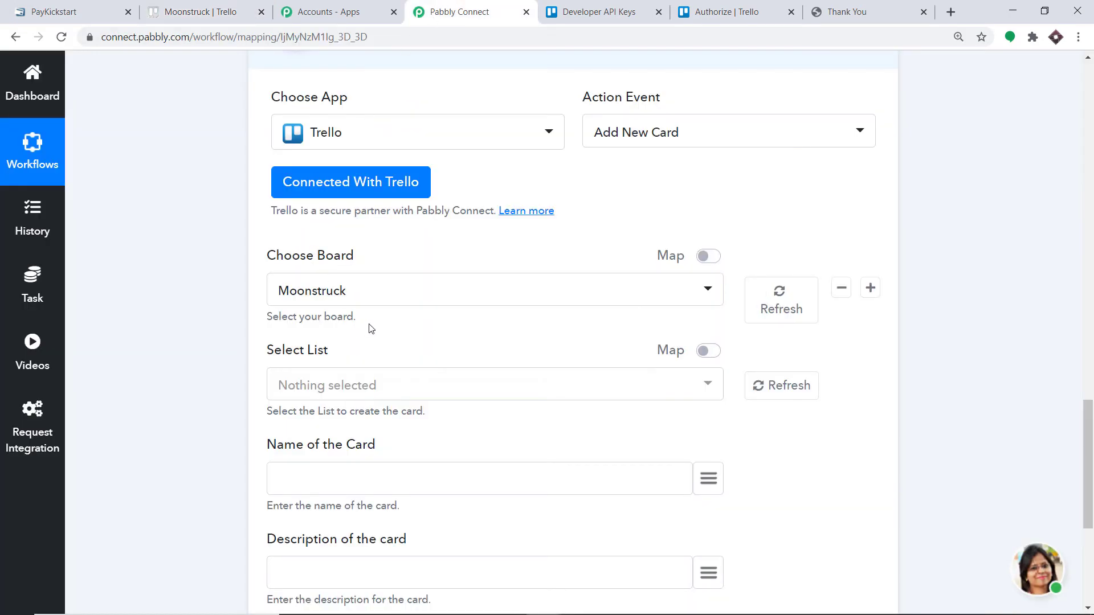
pyautogui.scroll(-1, 386, 257)
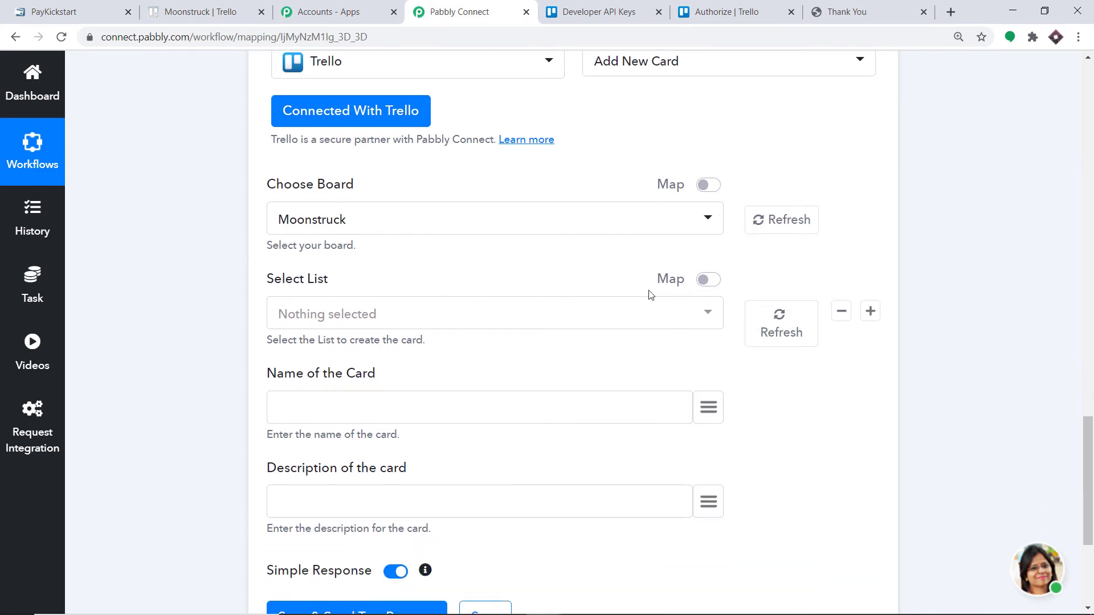
pyautogui.click(778, 319)
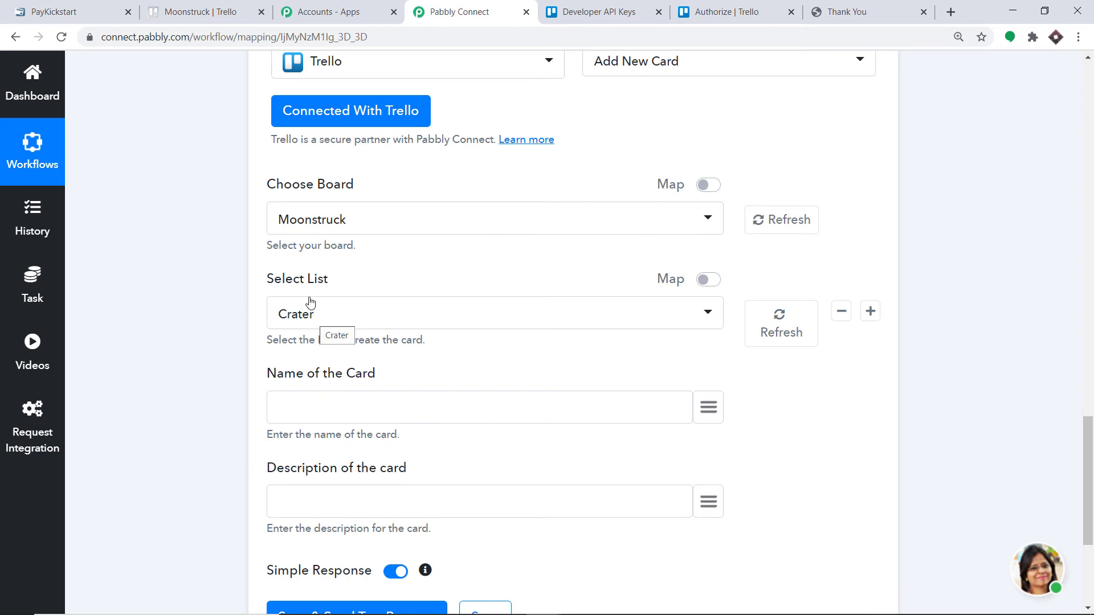
pyautogui.click(199, 11)
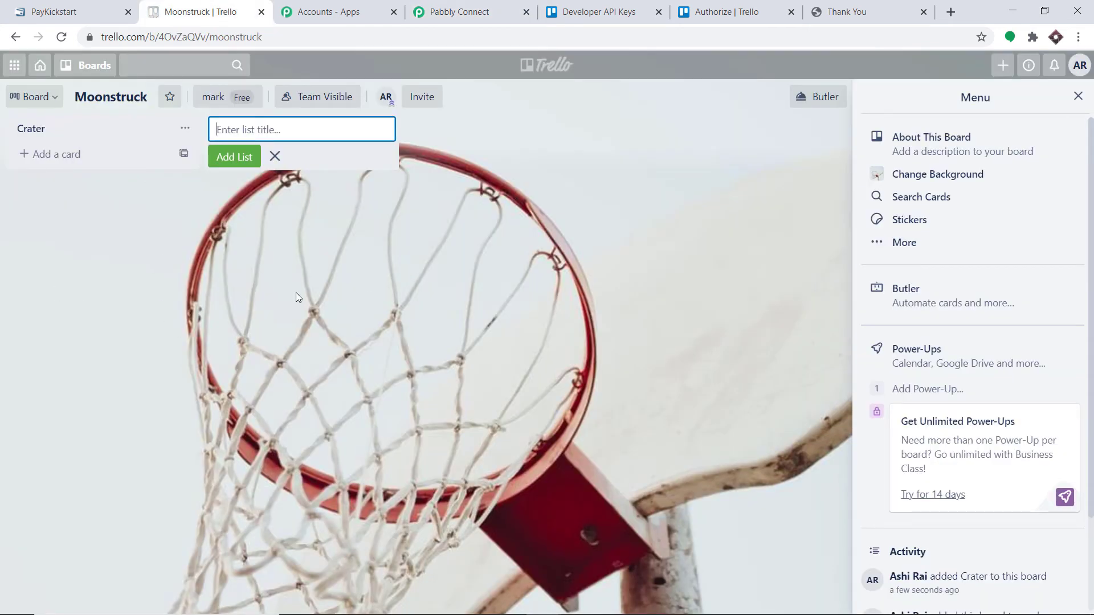
pyautogui.click(407, 7)
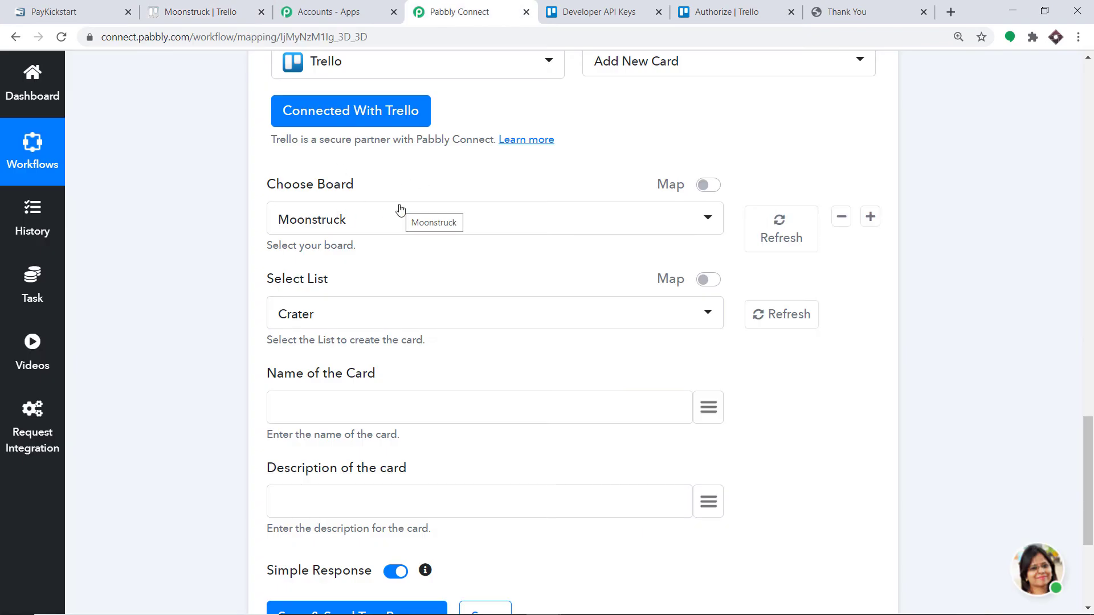
# - Map the name of the card to the trigger's buyer_first_name value
pyautogui.scroll(-3, 401, 210)
pyautogui.scroll(1, 402, 207)
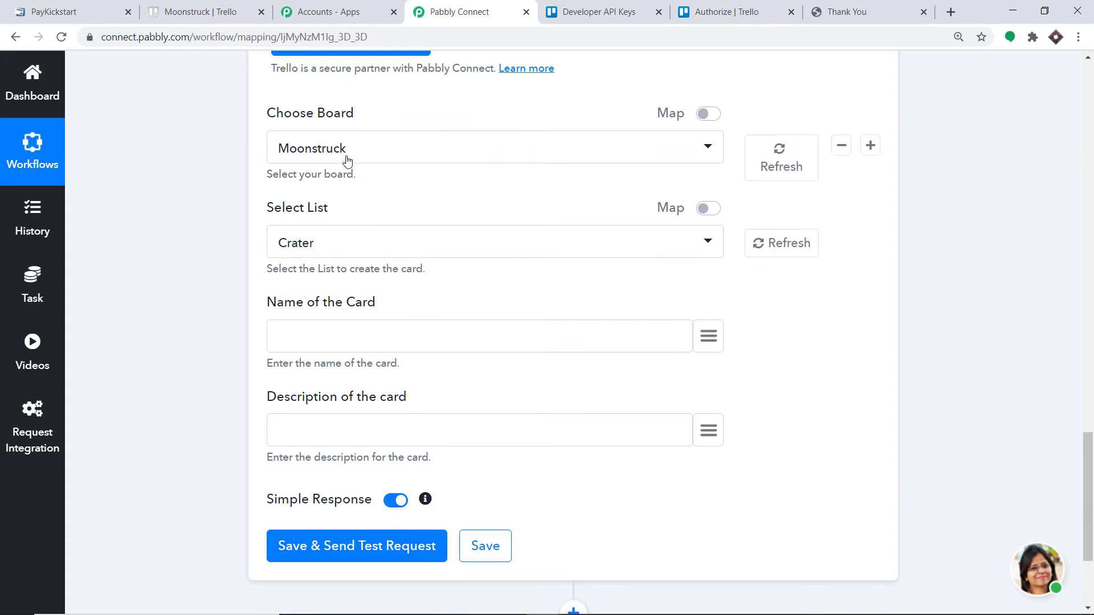
pyautogui.scroll(-1, 374, 183)
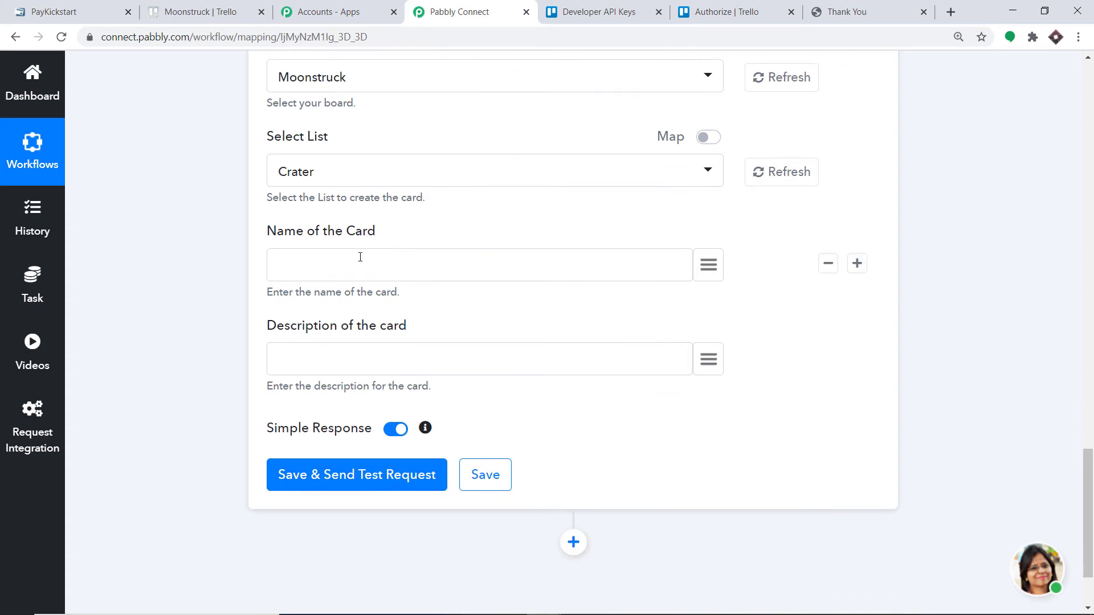
pyautogui.click(710, 266)
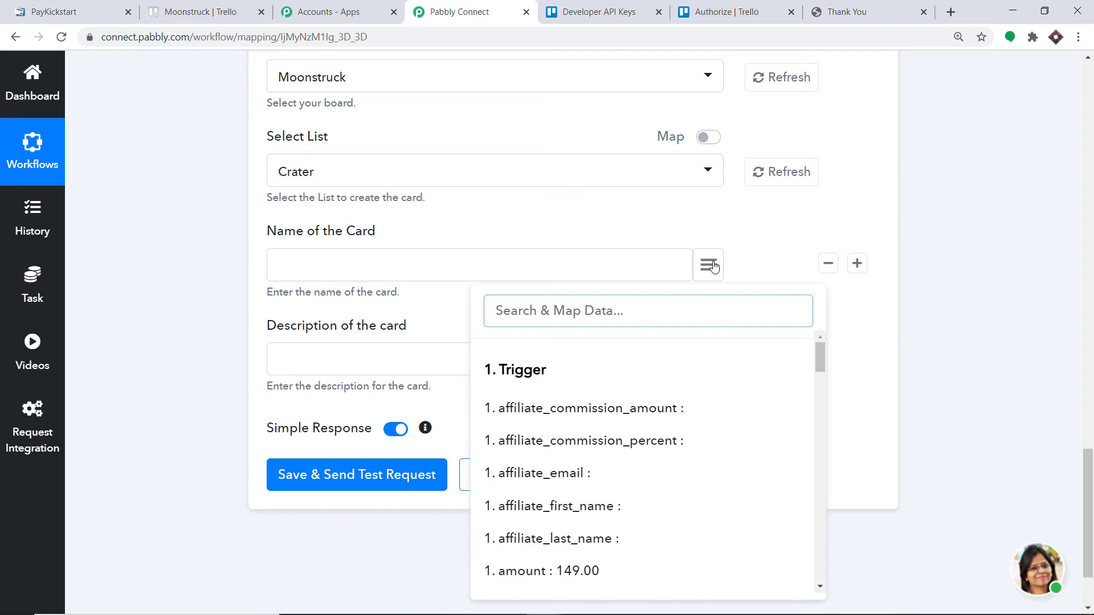
pyautogui.write('Name')
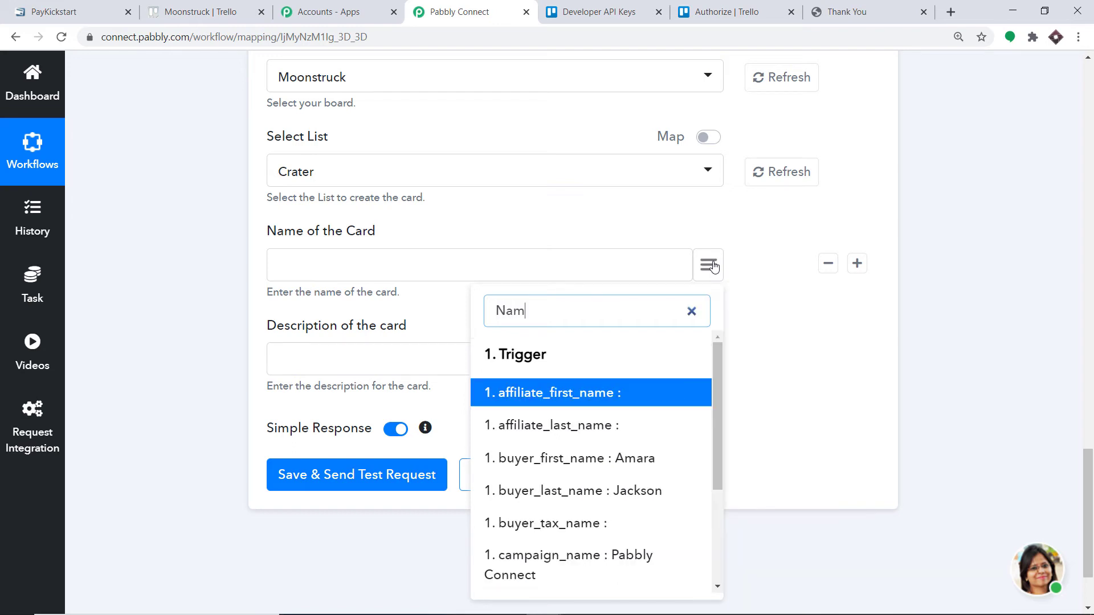
pyautogui.click(642, 464)
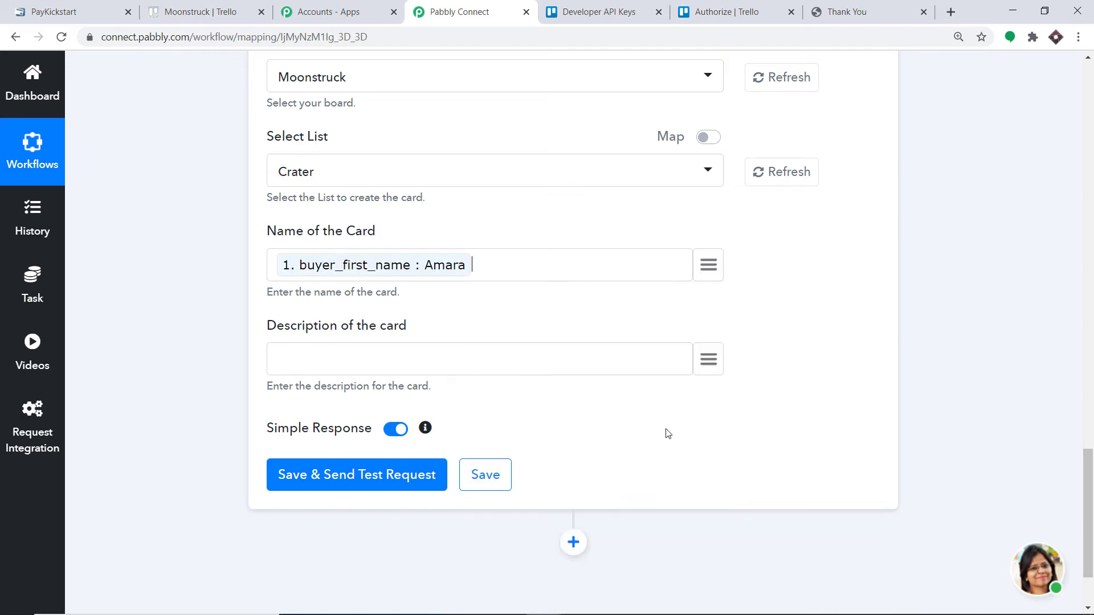
# - Begin the card description with "so this person" followed by the trigger's mapped buyer_email value
pyautogui.click(709, 360)
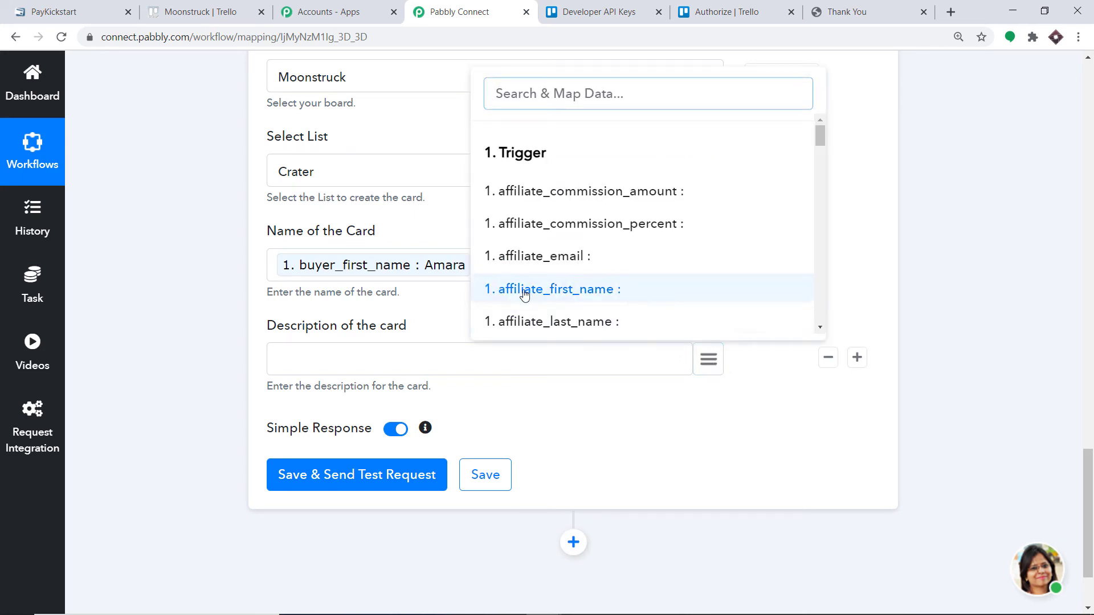
pyautogui.click(383, 356)
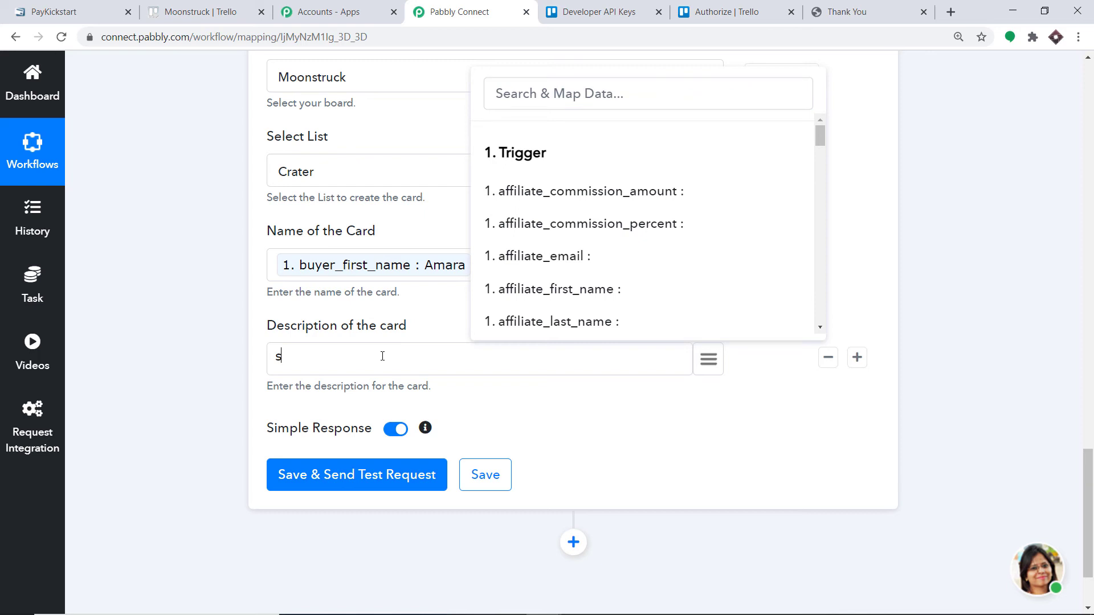
pyautogui.write('so this person')
pyautogui.click(564, 94)
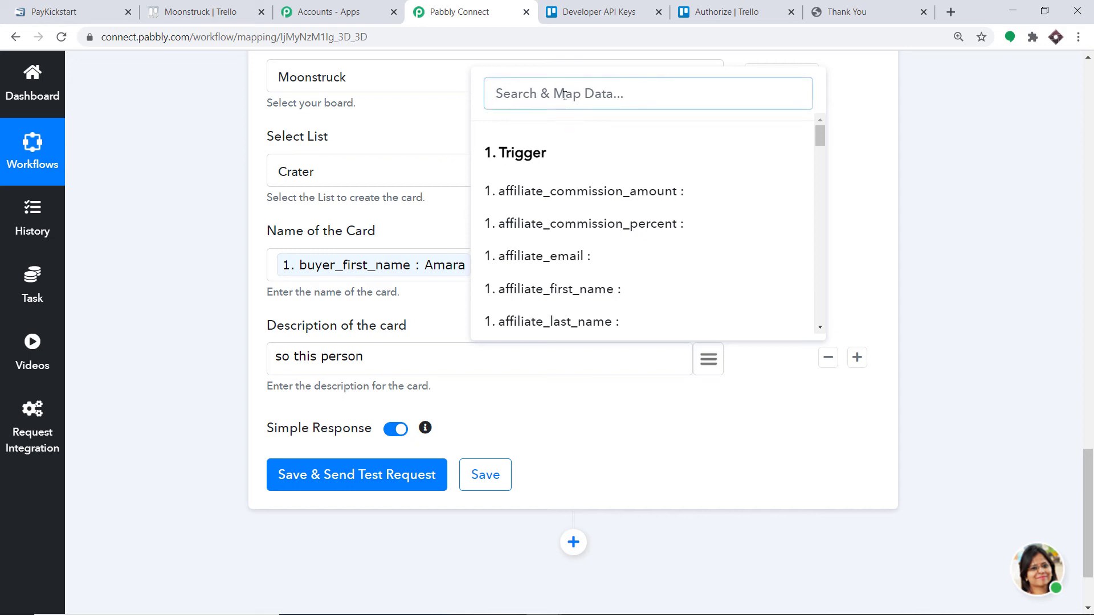
pyautogui.write('email')
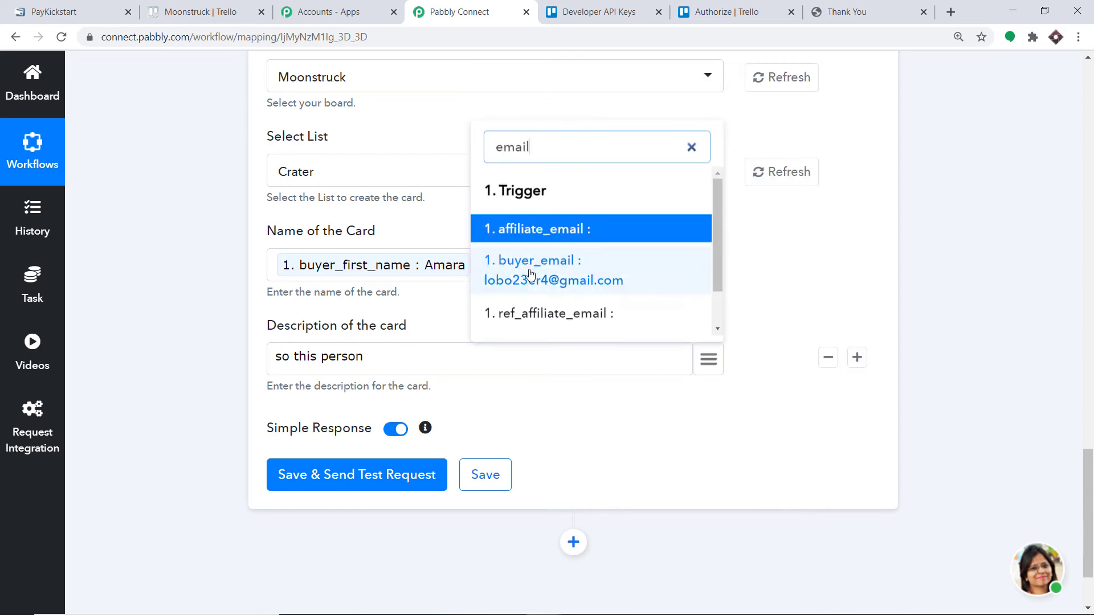
pyautogui.click(527, 272)
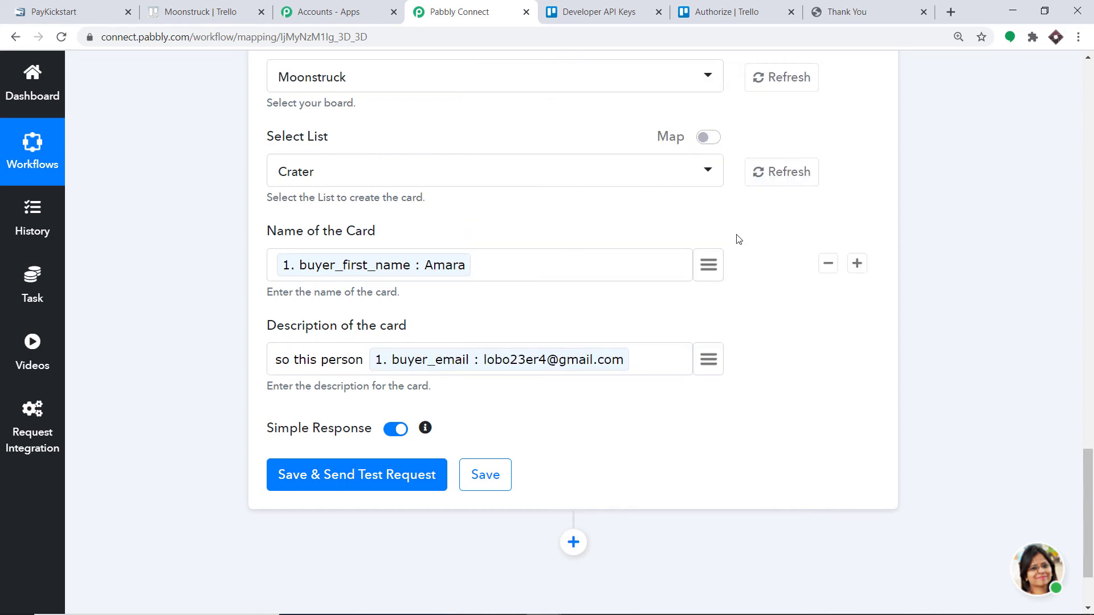
# - Continue the card description with "has purchased the product" followed by the mapped product_name value, removing the stray word "worth"
pyautogui.write('has purchase')
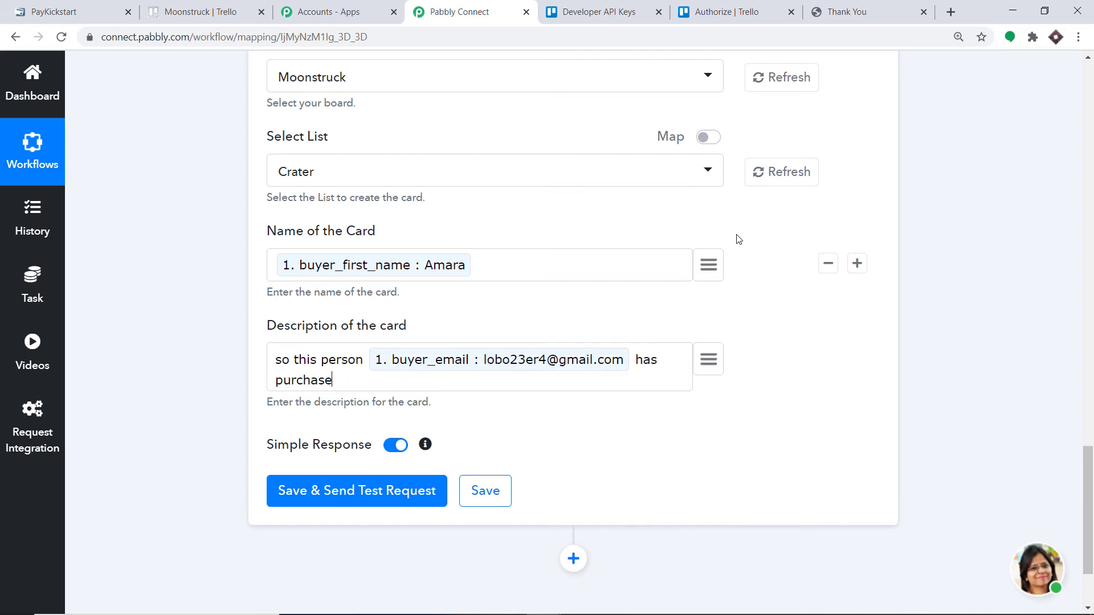
pyautogui.write('d the product worth')
pyautogui.click(706, 360)
pyautogui.write('prod')
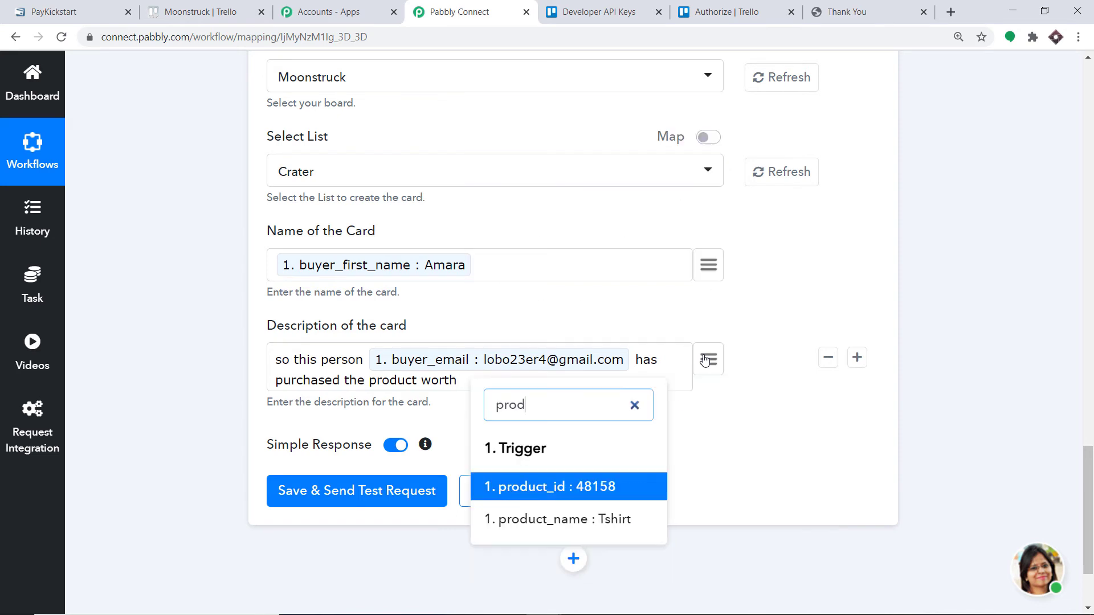
pyautogui.click(585, 518)
pyautogui.moveTo(456, 383); pyautogui.dragTo(425, 383)
pyautogui.press('BackSpace')
pyautogui.scroll(-1, 454, 388)
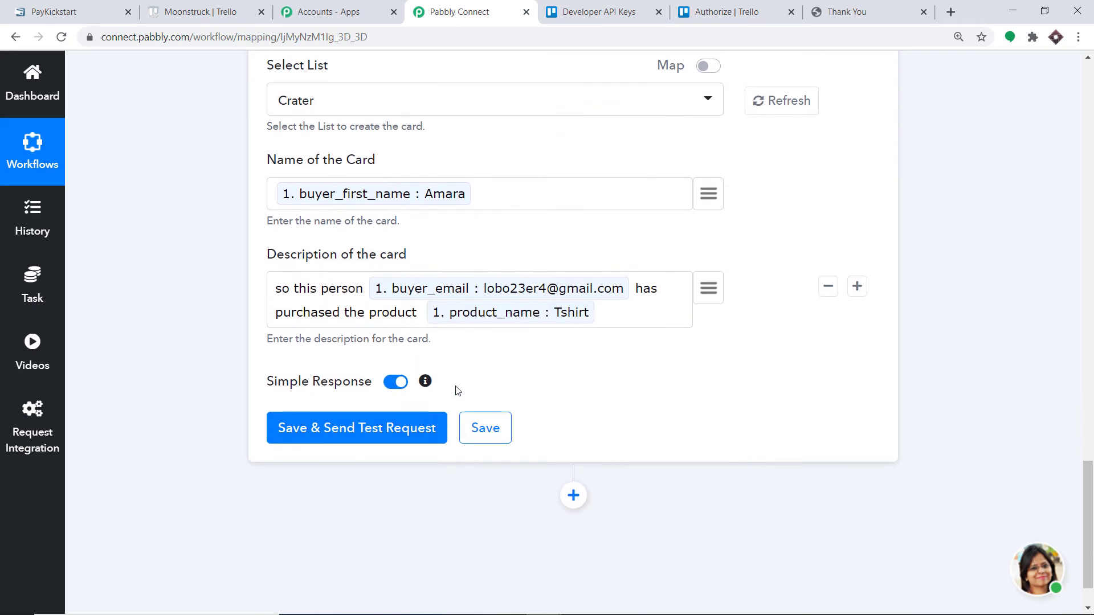
# - Continue the card description with "worth" followed by the trigger's mapped amount value
pyautogui.write('worth')
pyautogui.click(709, 290)
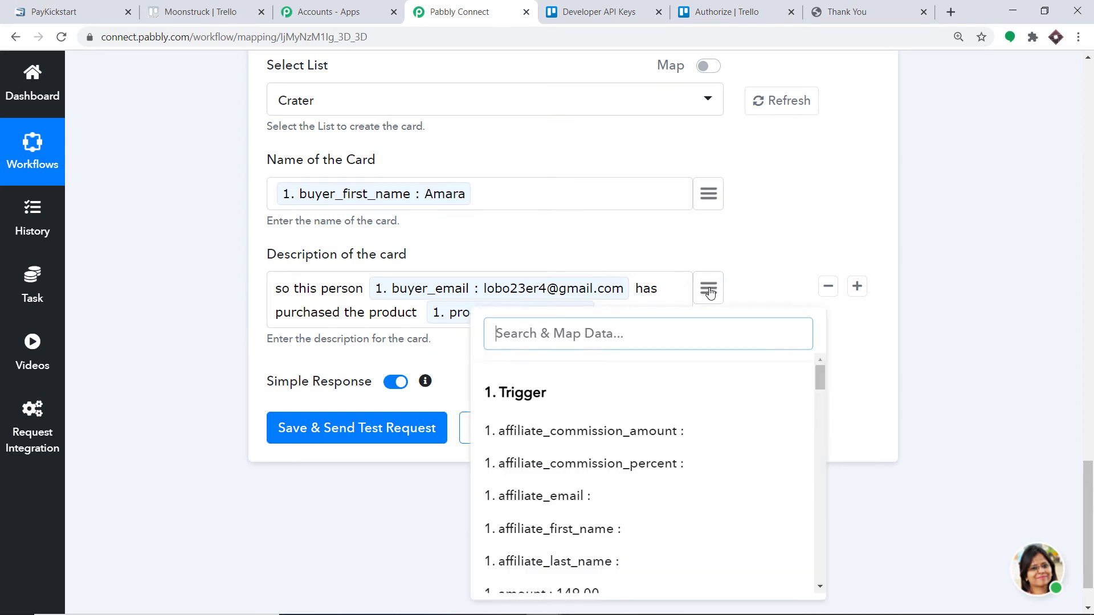
pyautogui.write('149')
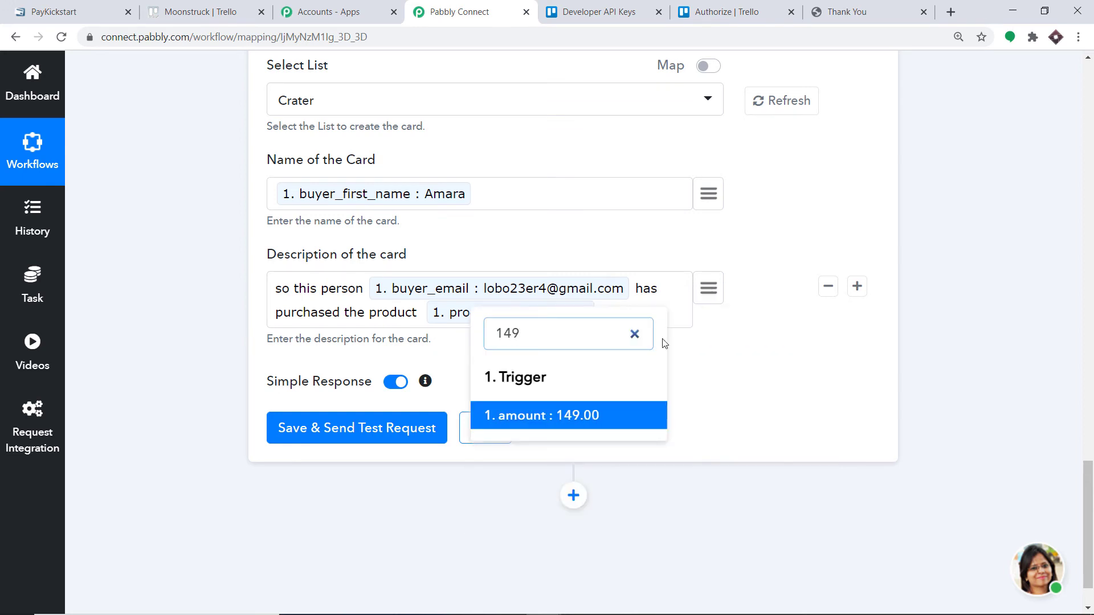
pyautogui.click(589, 415)
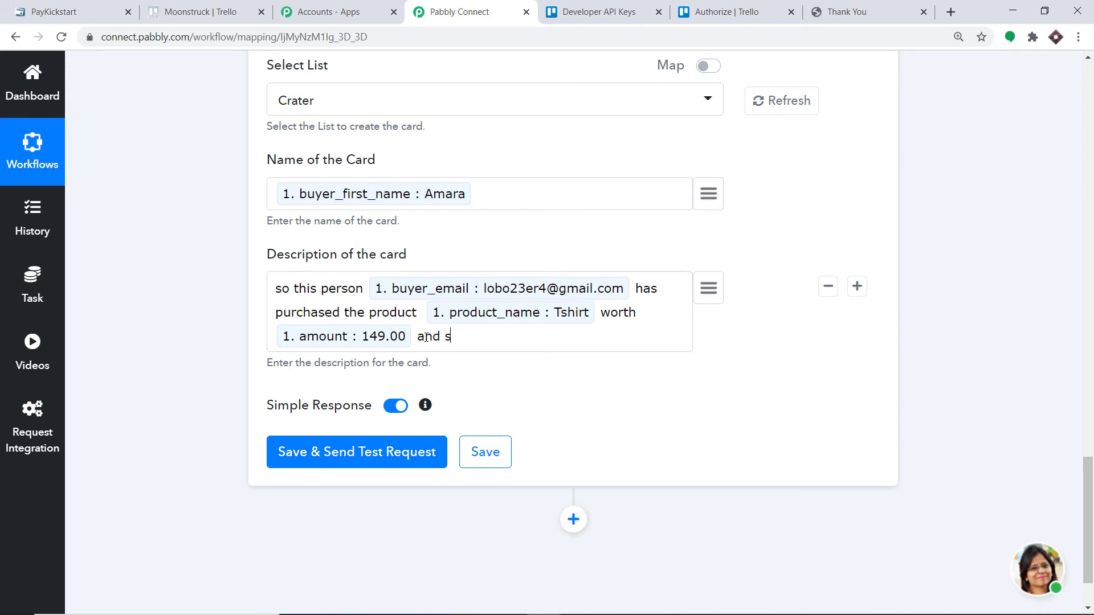
# - Continue the card description with "and she/he lives in this place" followed by the mapped billing_address_1 value
pyautogui.press('BackSpace')
pyautogui.press('BackSpace')
pyautogui.press('BackSpace')
pyautogui.write('she/he lives in this pla')
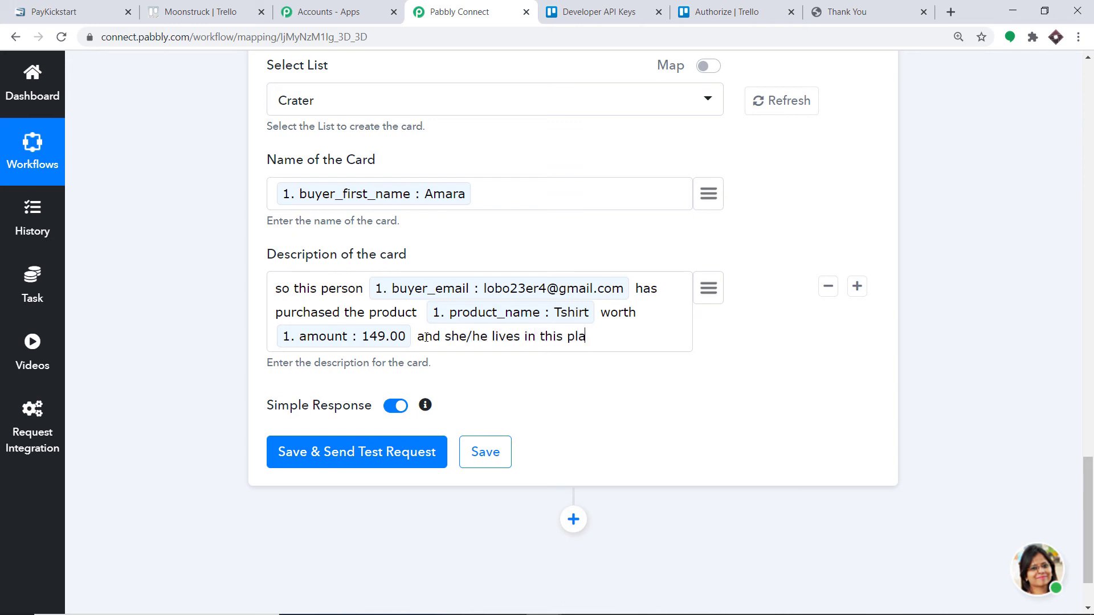
pyautogui.write('ce')
pyautogui.click(707, 291)
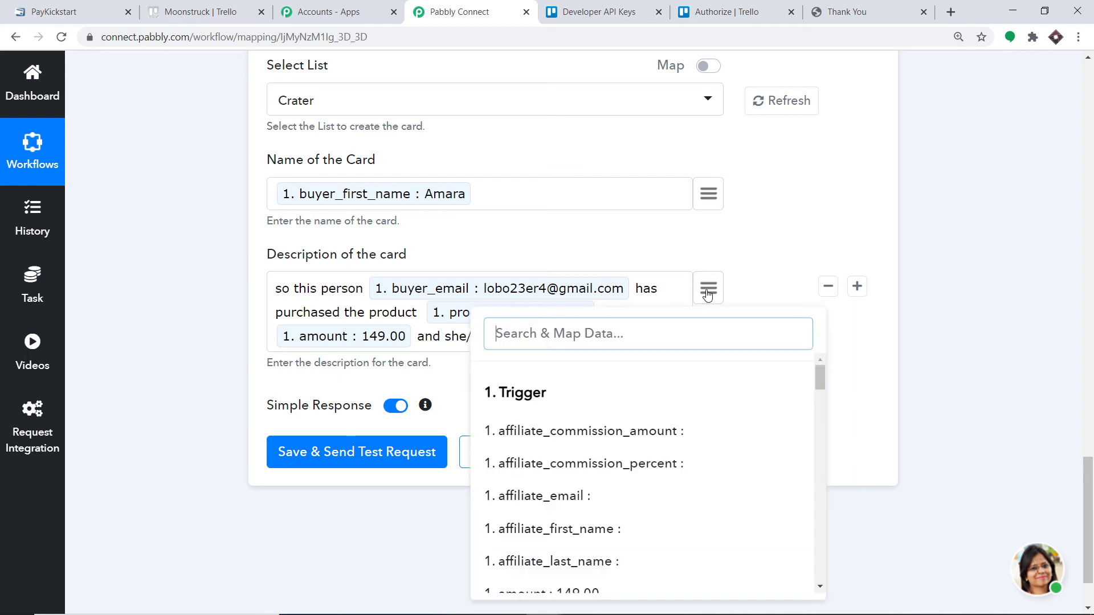
pyautogui.write('addre')
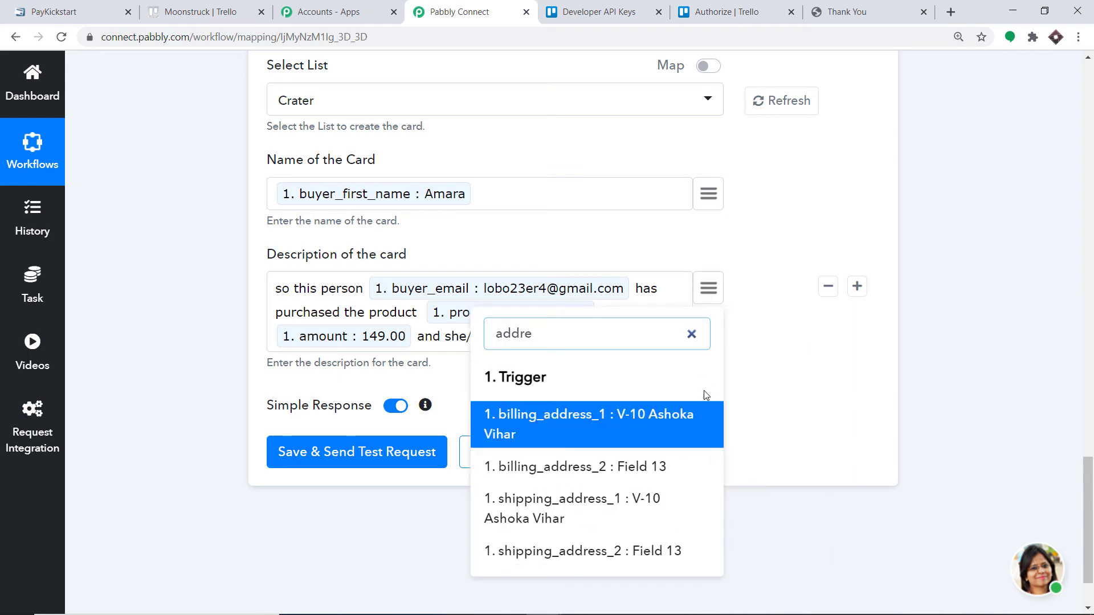
pyautogui.click(689, 420)
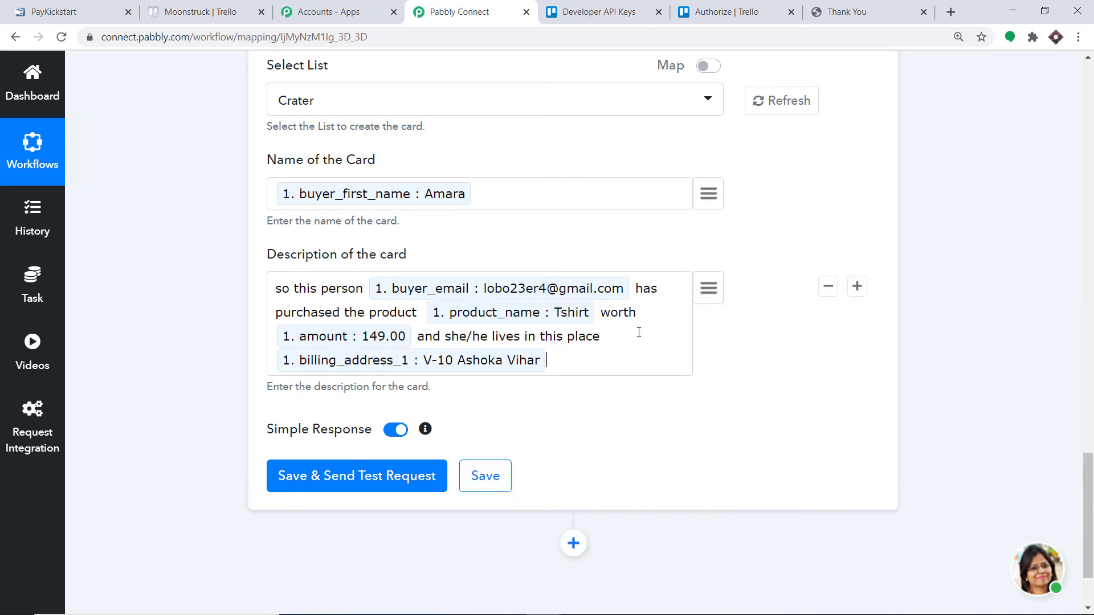
# - Append the mapped billing_address_2 and billing_state values to the card description
pyautogui.click(708, 290)
pyautogui.write('addr')
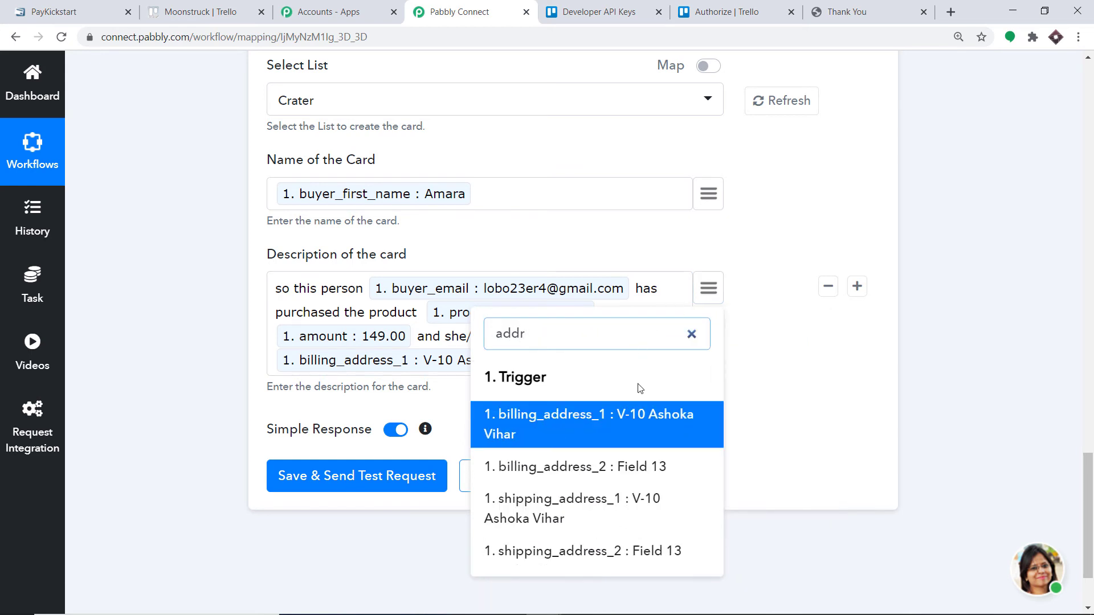
pyautogui.click(634, 476)
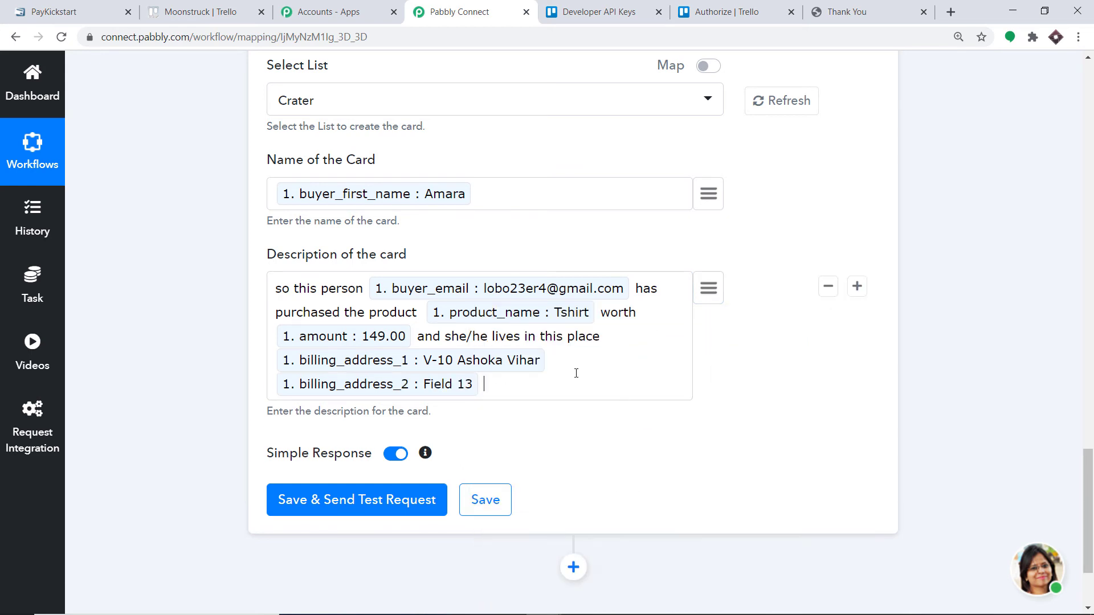
pyautogui.click(719, 284)
pyautogui.write('madhy')
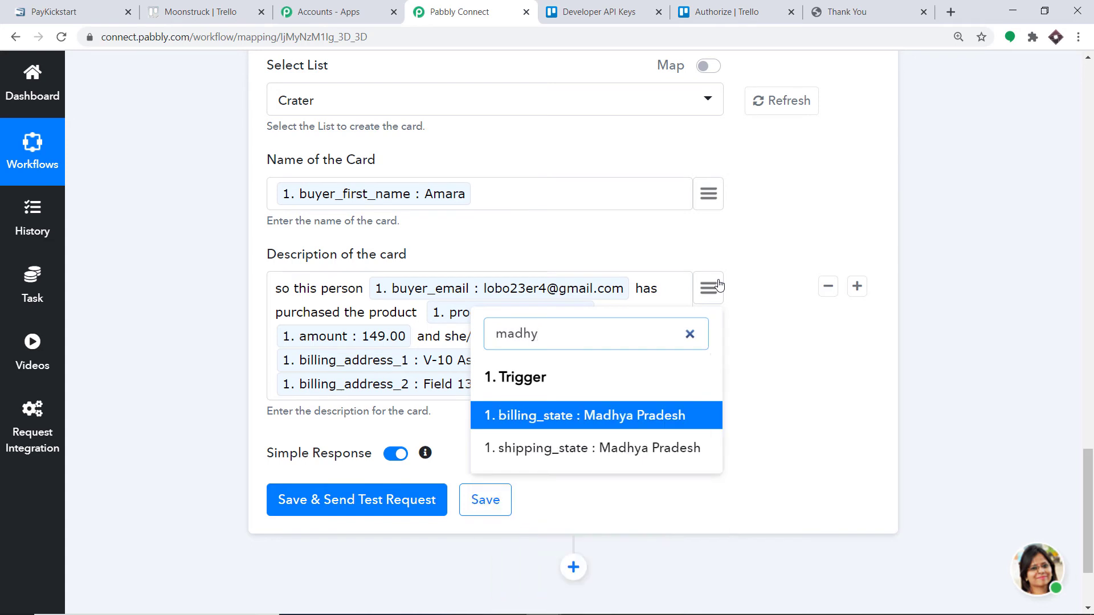
pyautogui.click(640, 415)
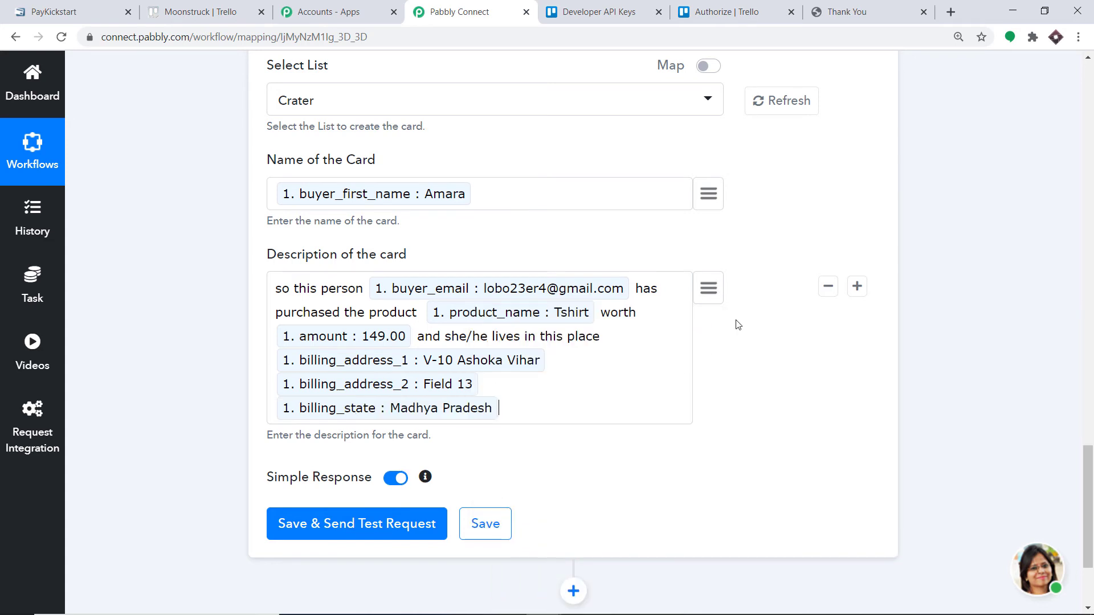
# - Finish the card description with "and" followed by the mapped billing_zip value
pyautogui.write('and')
pyautogui.click(709, 288)
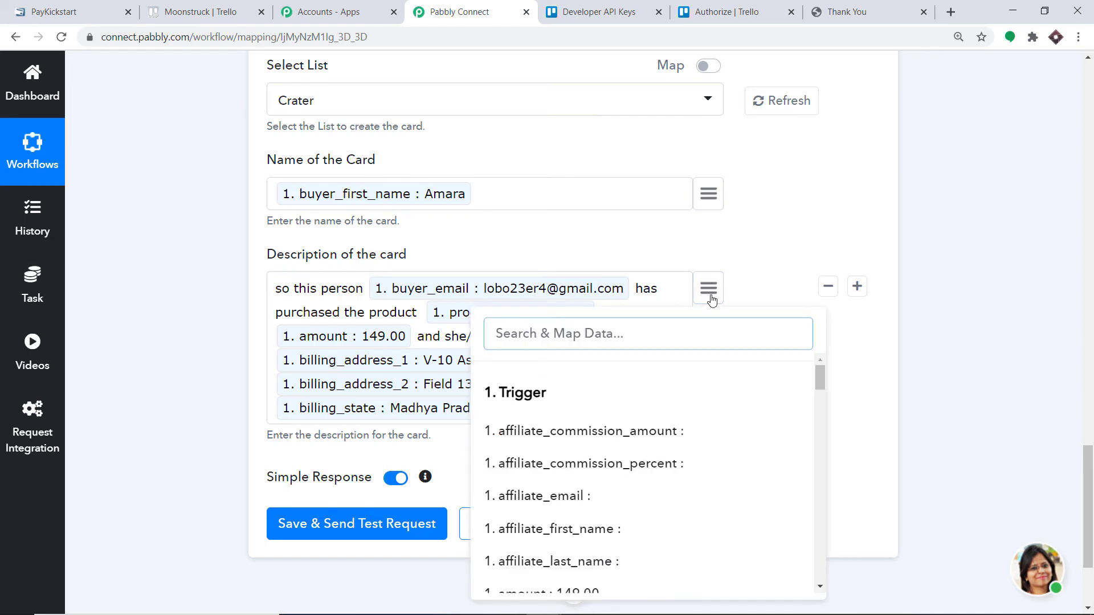
pyautogui.write('pinc')
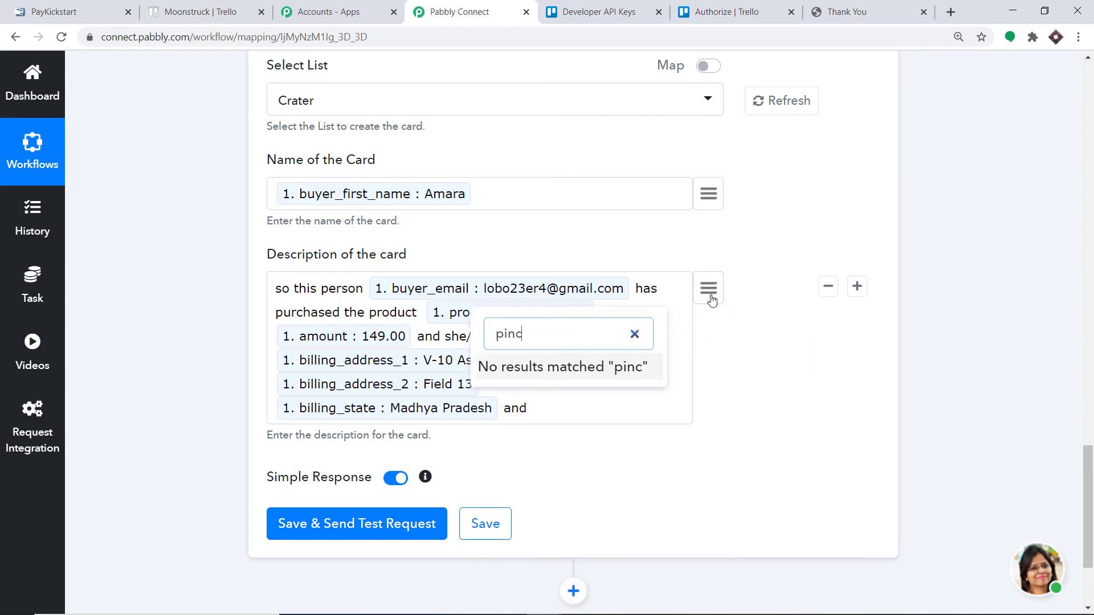
pyautogui.press('BackSpace')
pyautogui.press('BackSpace')
pyautogui.press('BackSpace')
pyautogui.press('BackSpace')
pyautogui.write('zip')
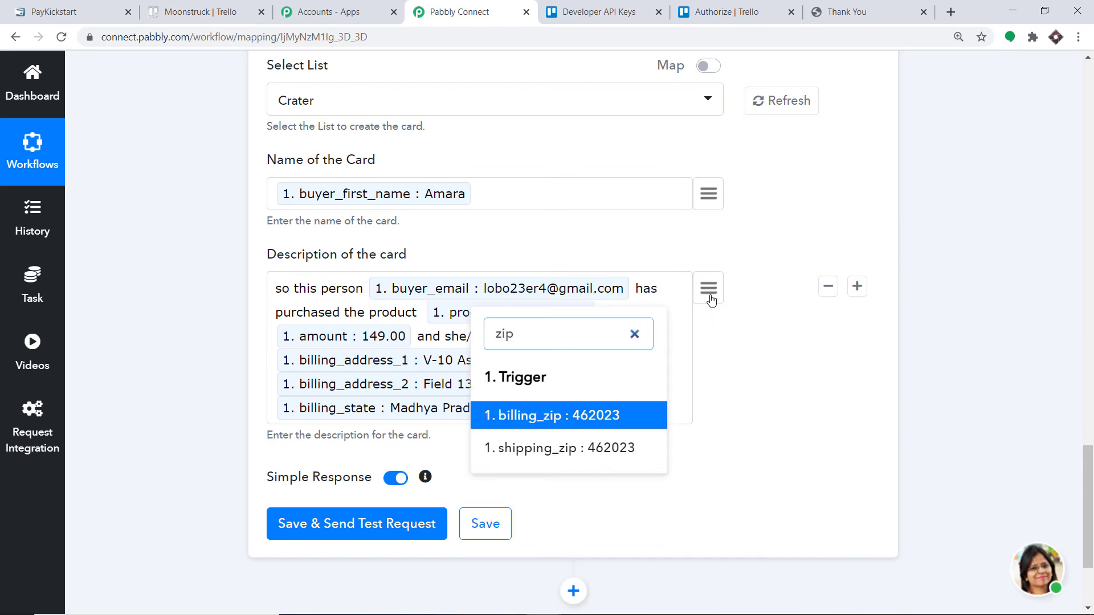
pyautogui.click(630, 415)
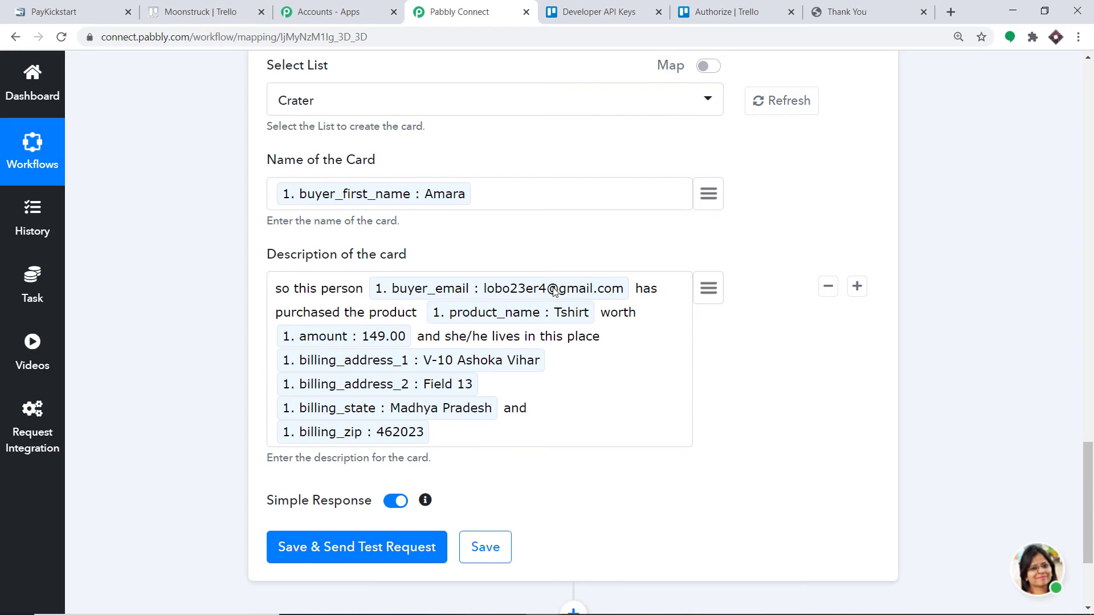
# - Save and send the test request for the Trello action, and check the created card's description in Moonstruck's Crater list in Trello
pyautogui.scroll(3, 553, 291)
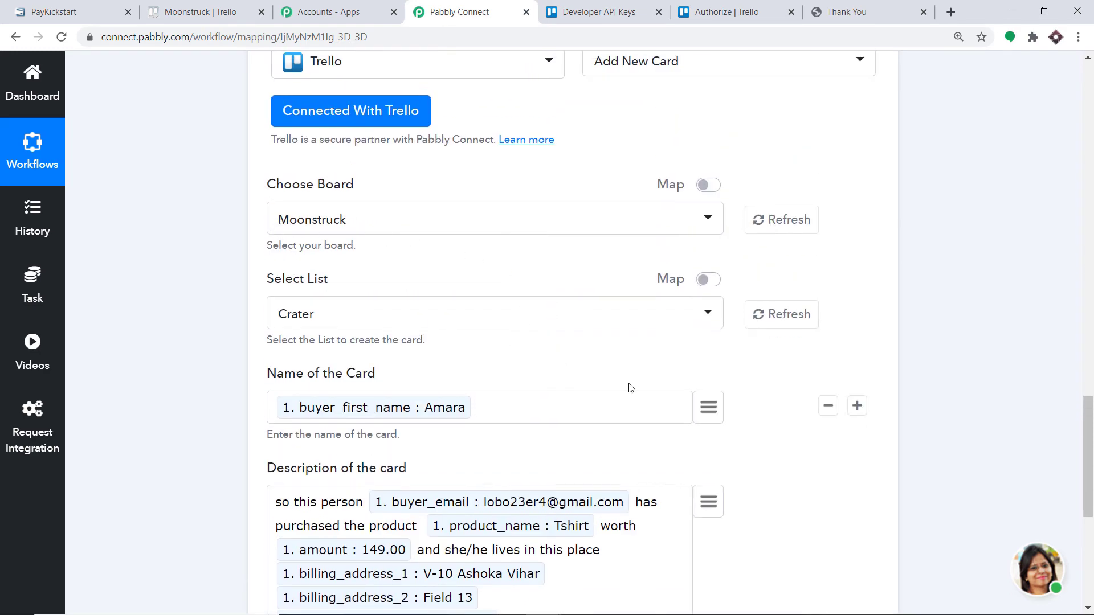
pyautogui.scroll(-5, 630, 388)
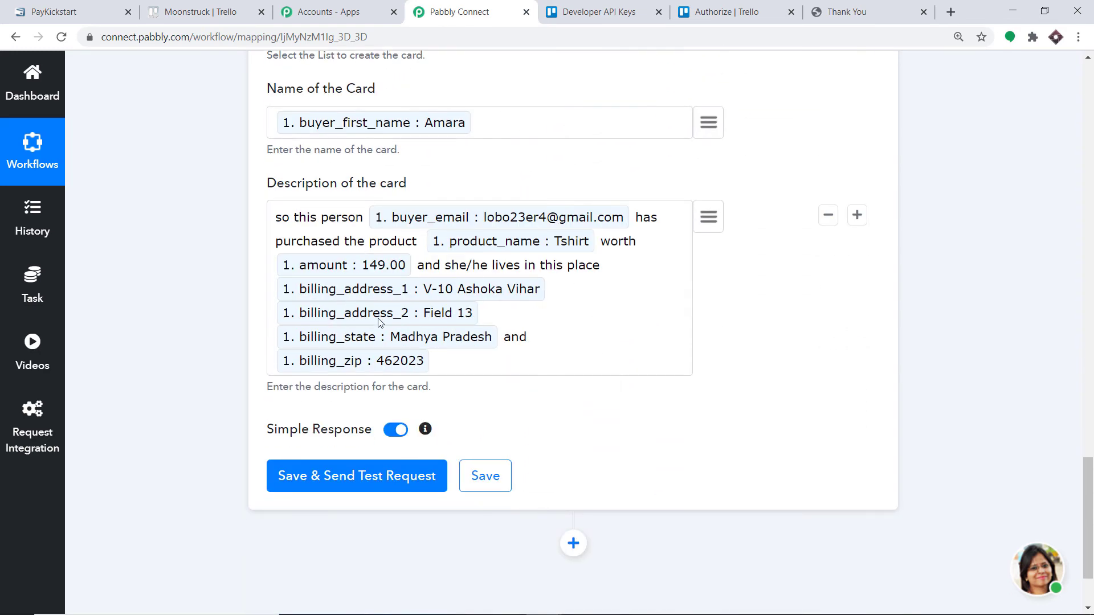
pyautogui.click(389, 477)
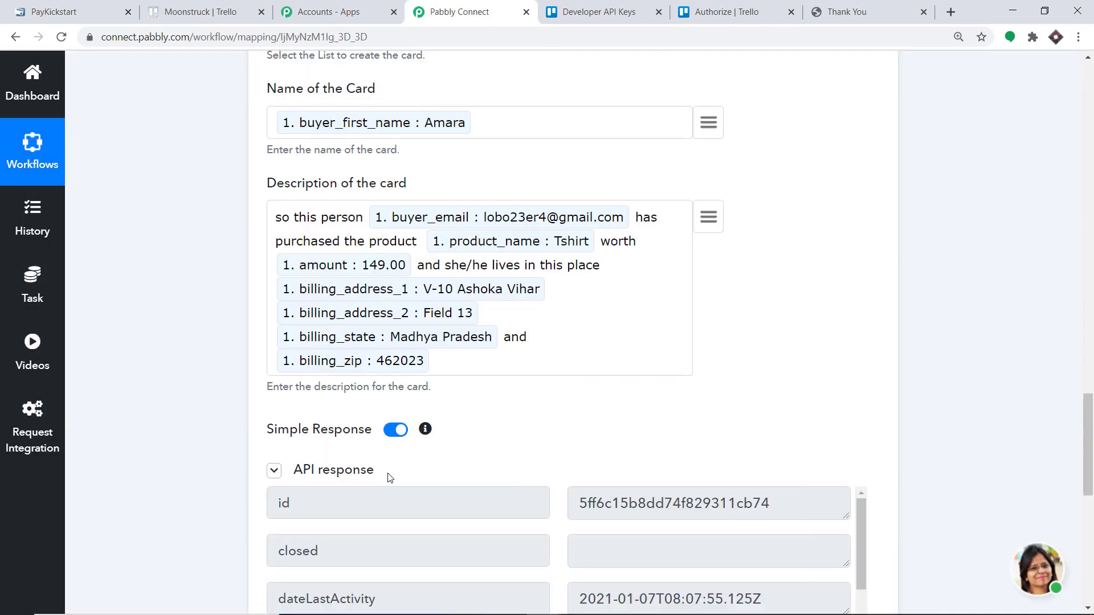
pyautogui.scroll(-6, 838, 362)
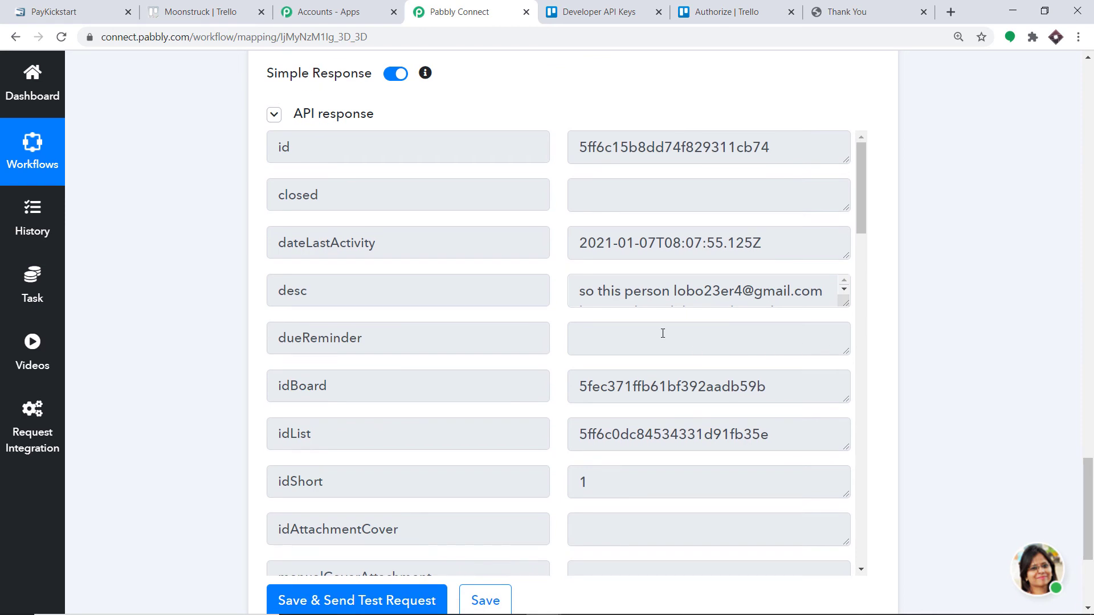
pyautogui.click(248, 4)
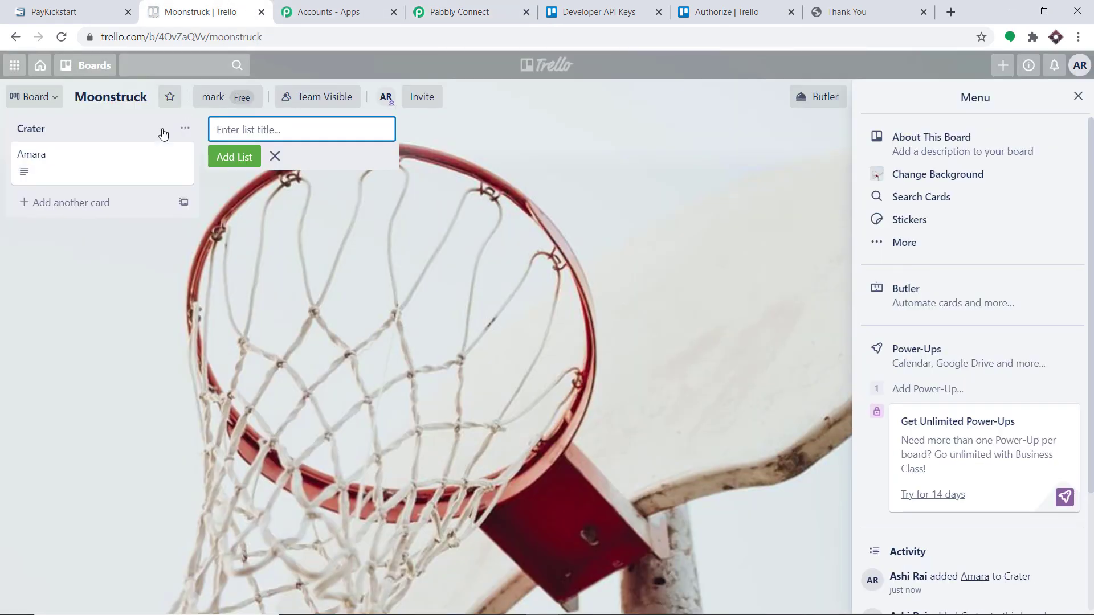
pyautogui.click(85, 160)
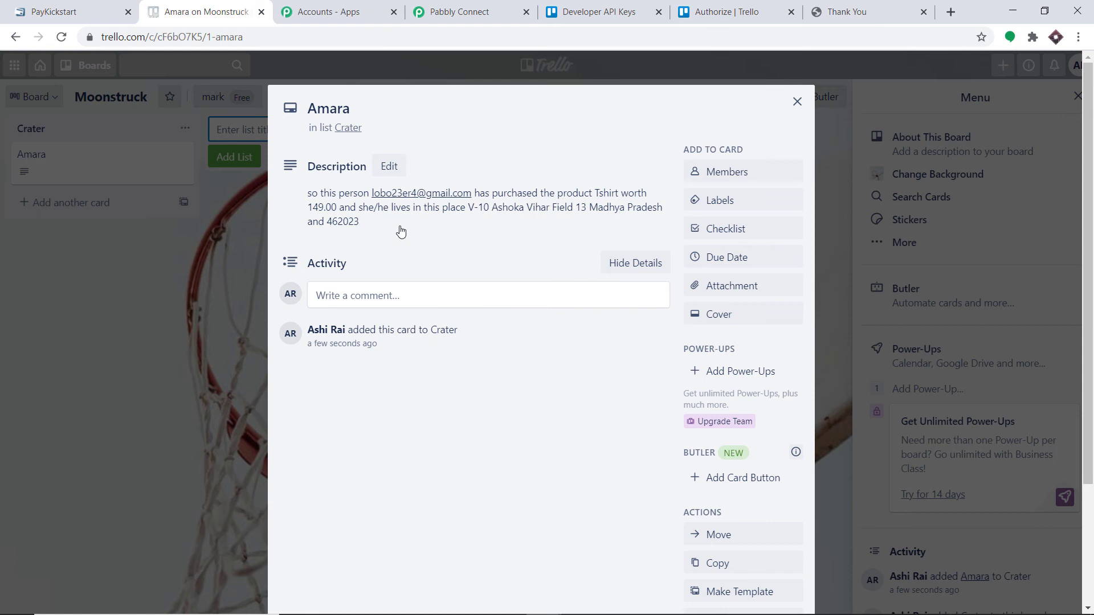
# - Return to Pabbly Connect and collapse the Trello action and PayKickstart trigger to view the workflow's overall structure
pyautogui.click(491, 9)
pyautogui.scroll(20, 509, 294)
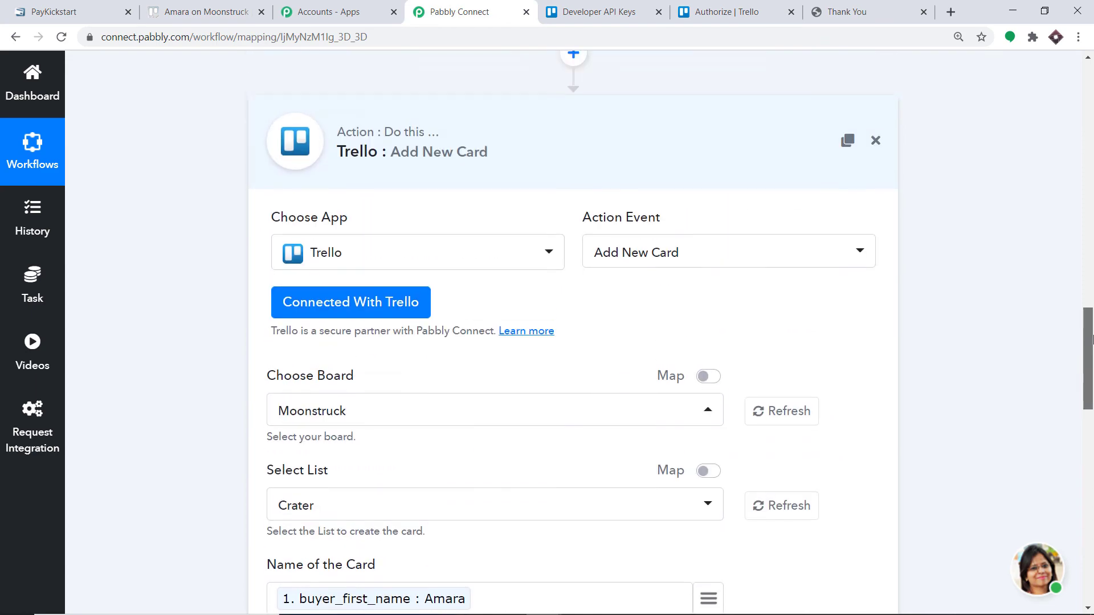
pyautogui.click(508, 294)
pyautogui.scroll(15, 735, 210)
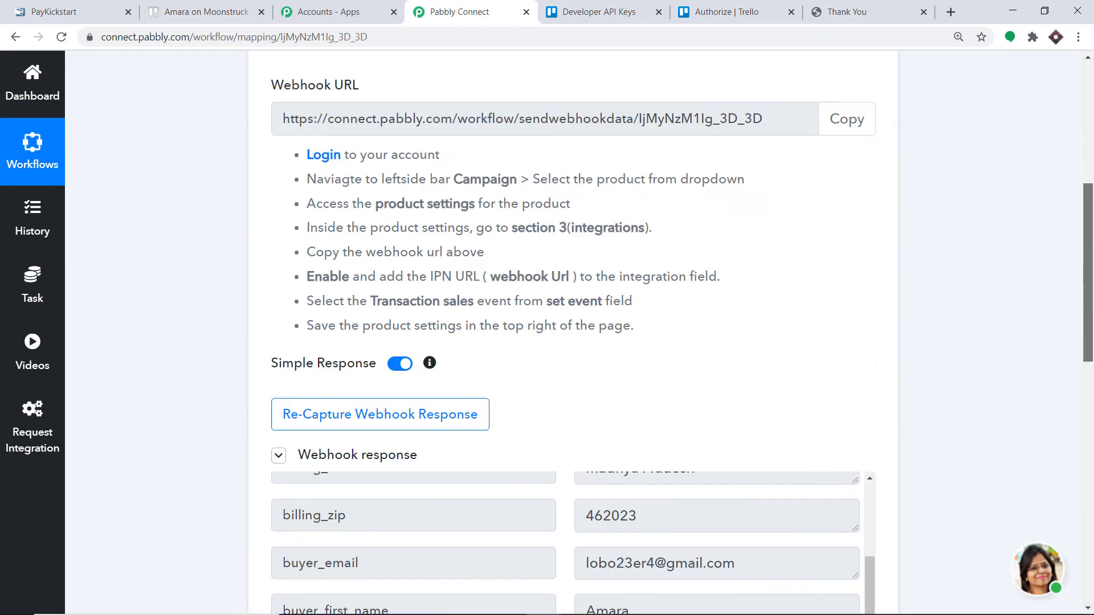
pyautogui.click(622, 215)
pyautogui.scroll(-2, 1092, 267)
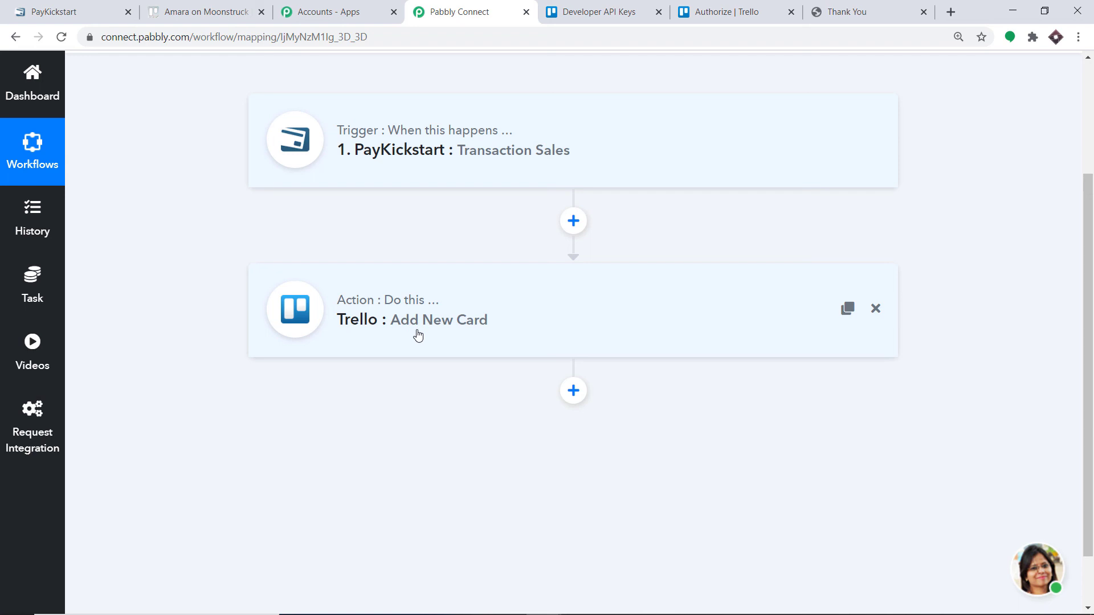
# - Switch to PayKickstart, copy the Tshirt checkout URL, and open it in a new browser tab
pyautogui.click(101, 11)
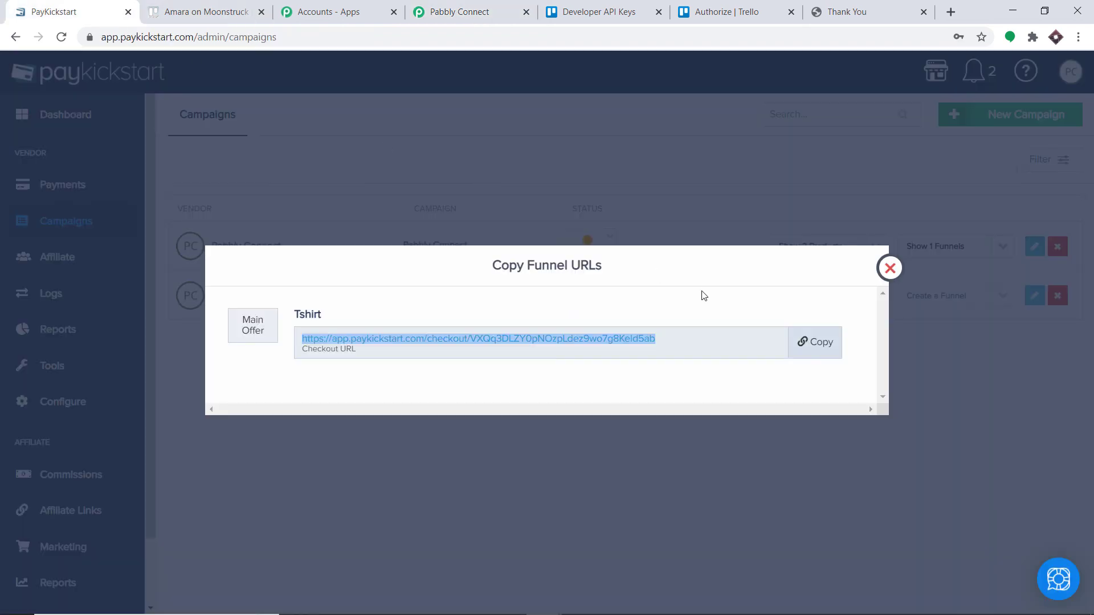
pyautogui.click(820, 345)
pyautogui.click(821, 346)
pyautogui.click(947, 13)
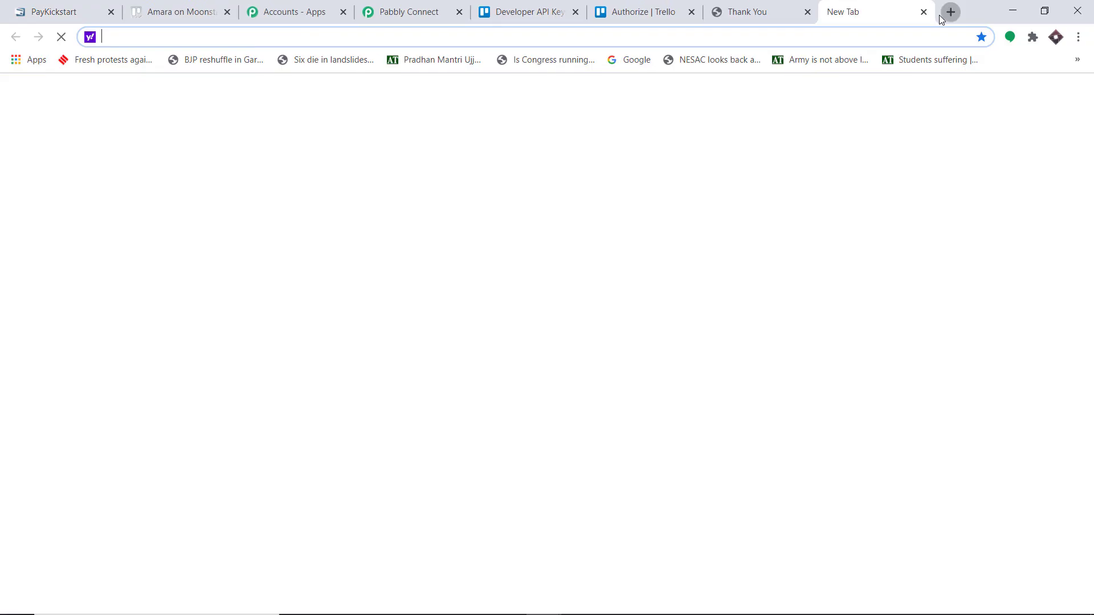
pyautogui.hotkey('ctrl', 'v')
pyautogui.press('Return')
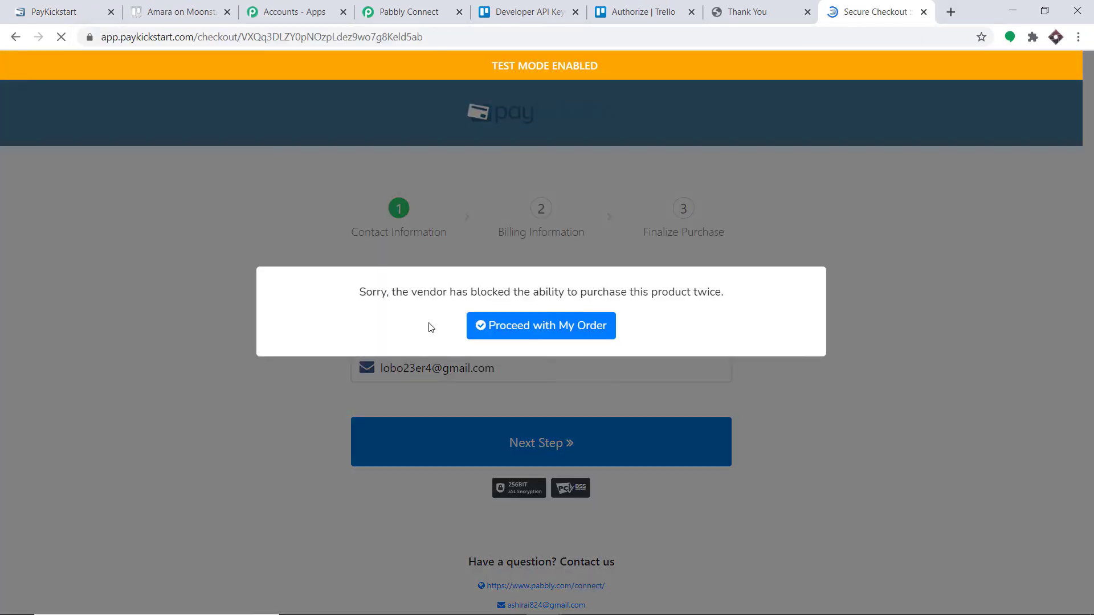
# - Dismiss the repeat-purchase notice and replace the contact information with a different saved contact's details
pyautogui.click(525, 333)
pyautogui.click(442, 320)
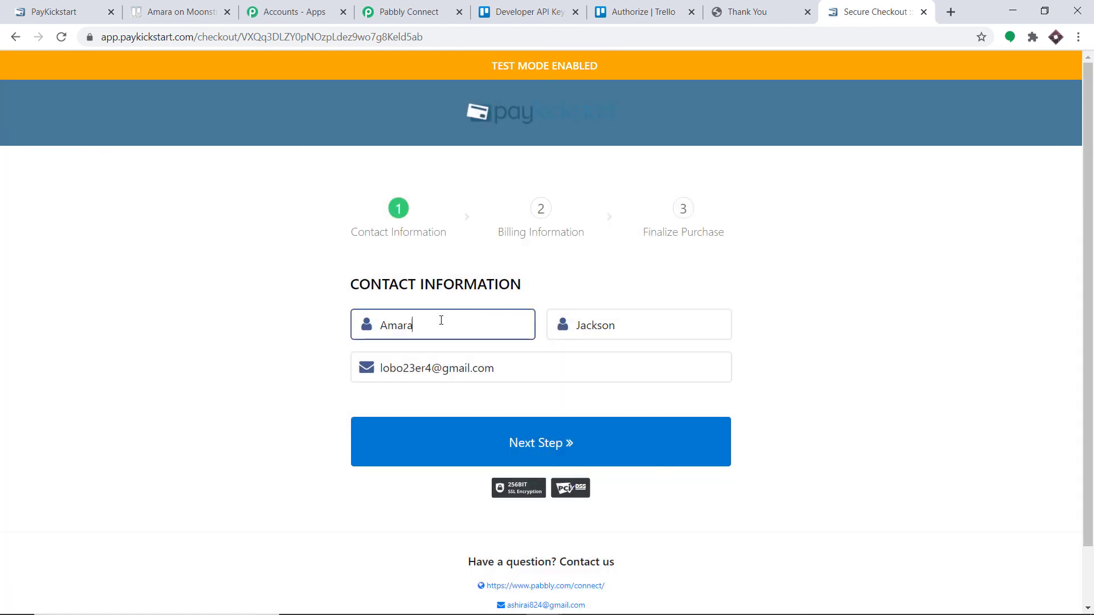
pyautogui.moveTo(441, 319); pyautogui.dragTo(379, 330)
pyautogui.press('BackSpace')
pyautogui.write('j')
pyautogui.press('BackSpace')
pyautogui.write('aa')
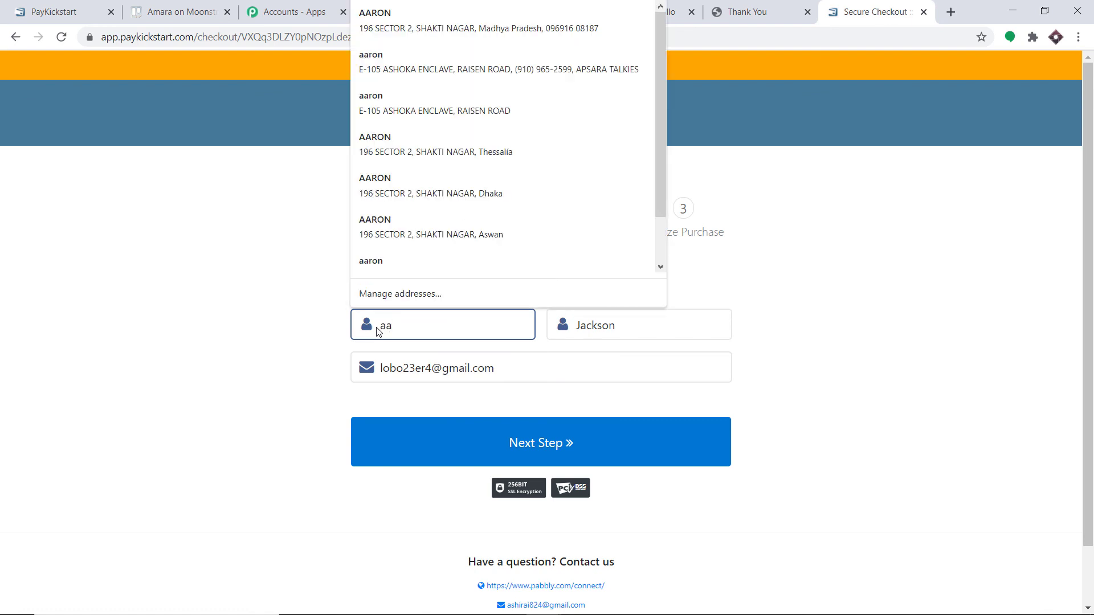
pyautogui.click(440, 183)
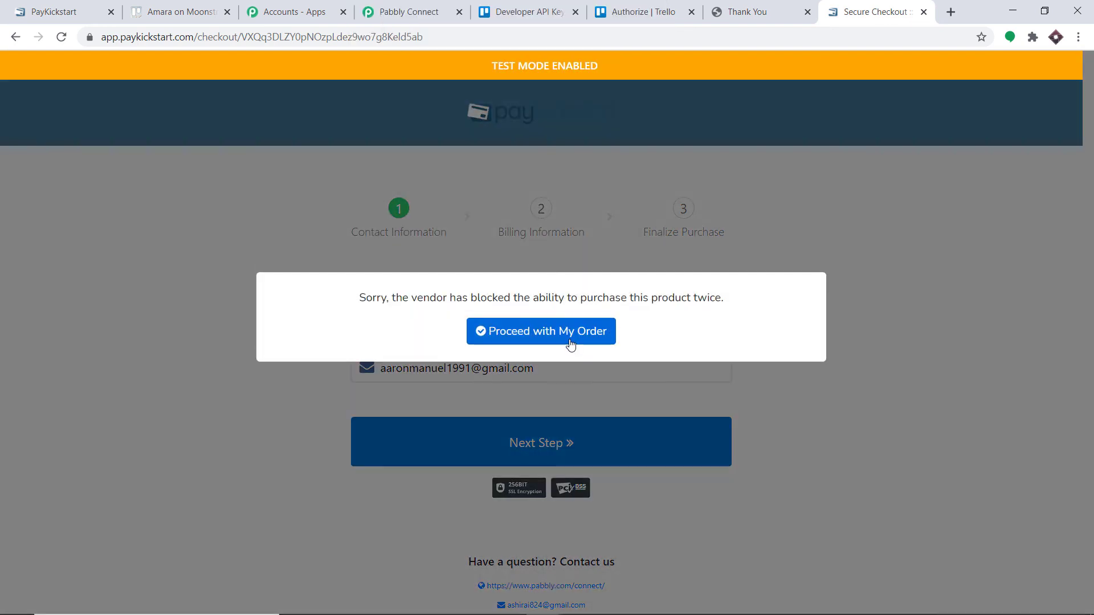
# - Dismiss the repeat-purchase notice, alter the contact's e-mail to make it unique, and proceed to the billing information
pyautogui.click(567, 333)
pyautogui.click(465, 374)
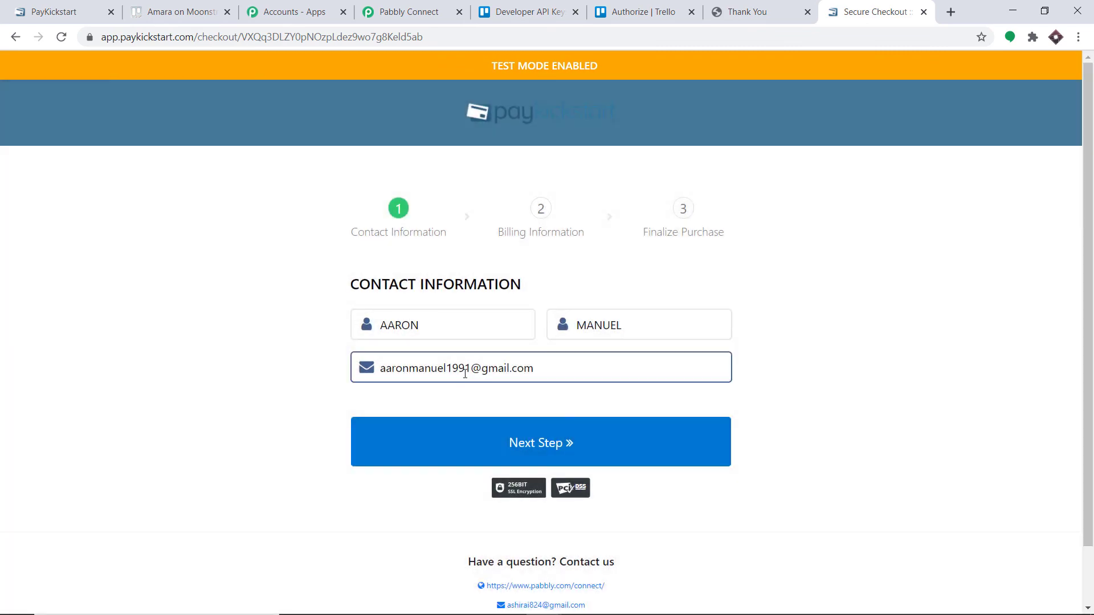
pyautogui.write('56')
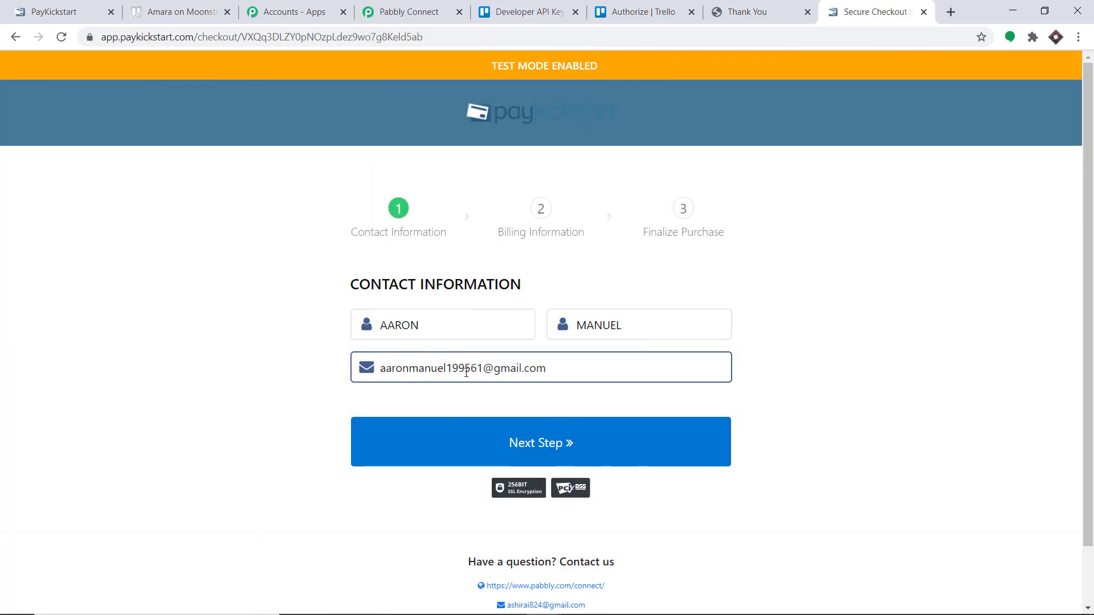
pyautogui.click(550, 445)
# - Try to submit the prefilled billing information and advance to finalizing the purchase
pyautogui.scroll(-4, 540, 393)
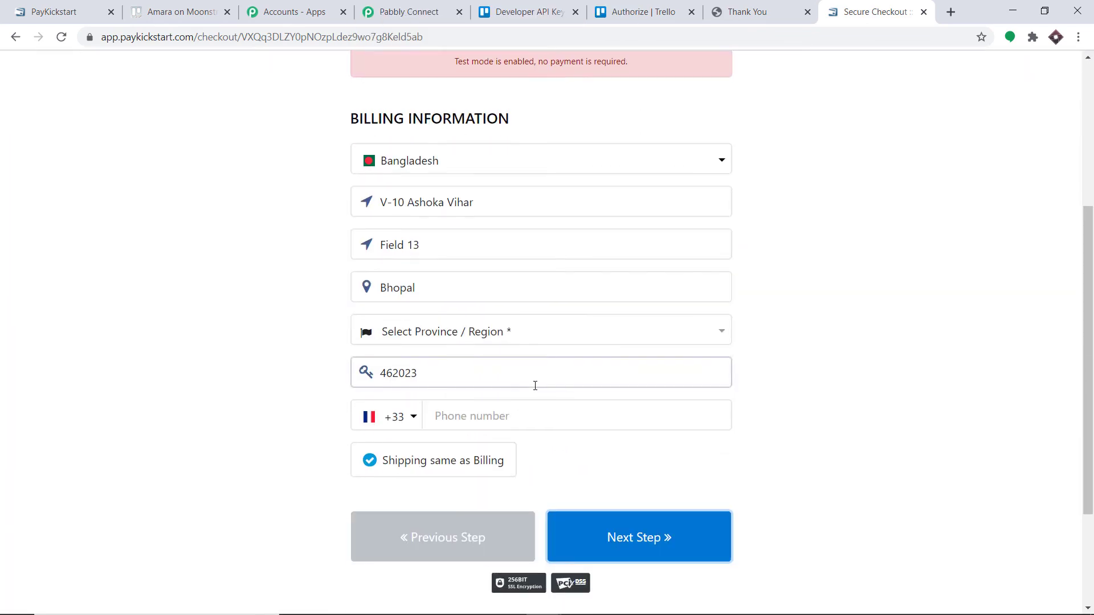
pyautogui.scroll(2, 519, 383)
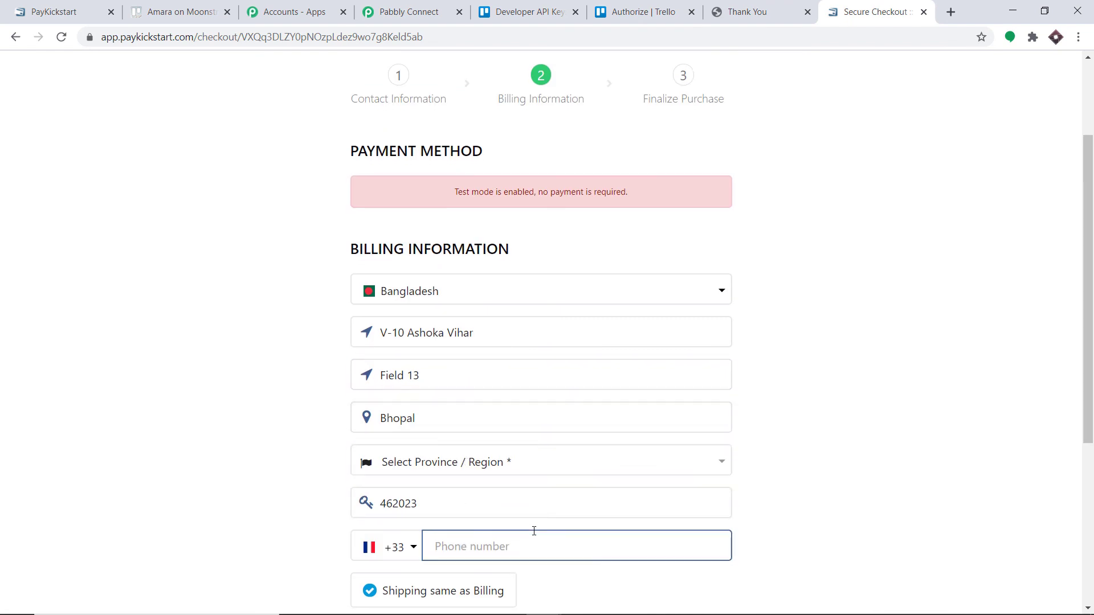
pyautogui.scroll(-2, 570, 535)
pyautogui.click(642, 542)
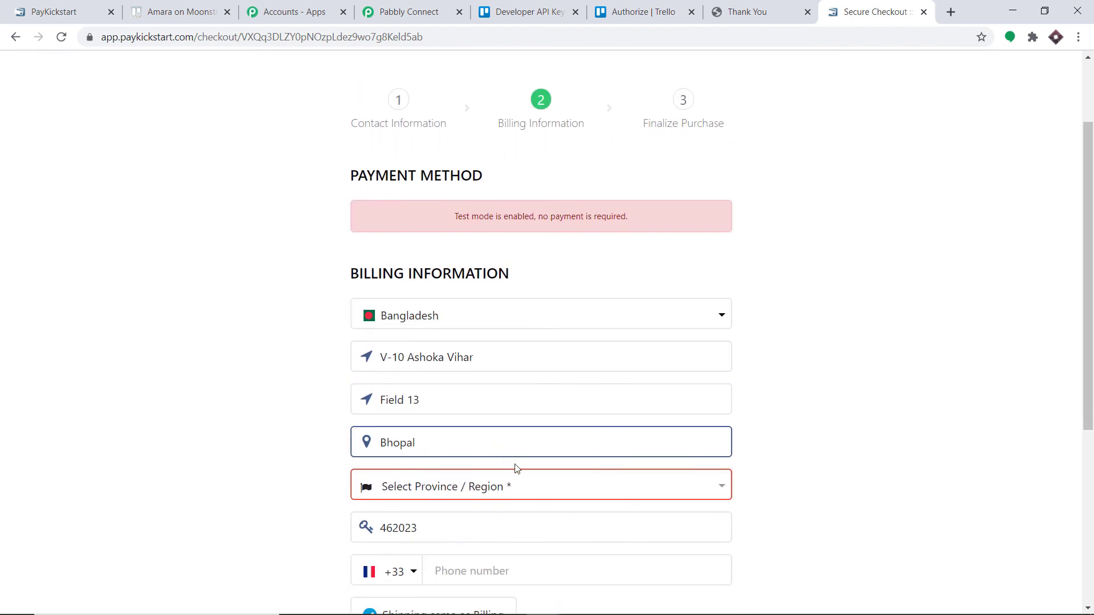
# - Select Sylhet Division as the billing province, submit the billing information, and complete the Tshirt test purchase
pyautogui.click(514, 473)
pyautogui.click(479, 425)
pyautogui.scroll(-3, 653, 433)
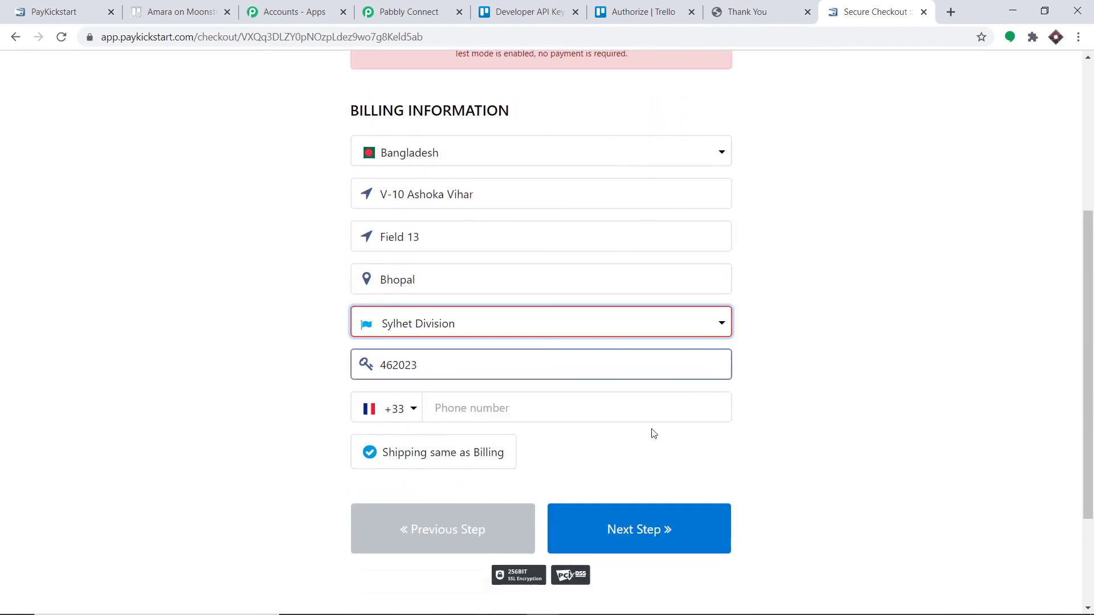
pyautogui.click(638, 533)
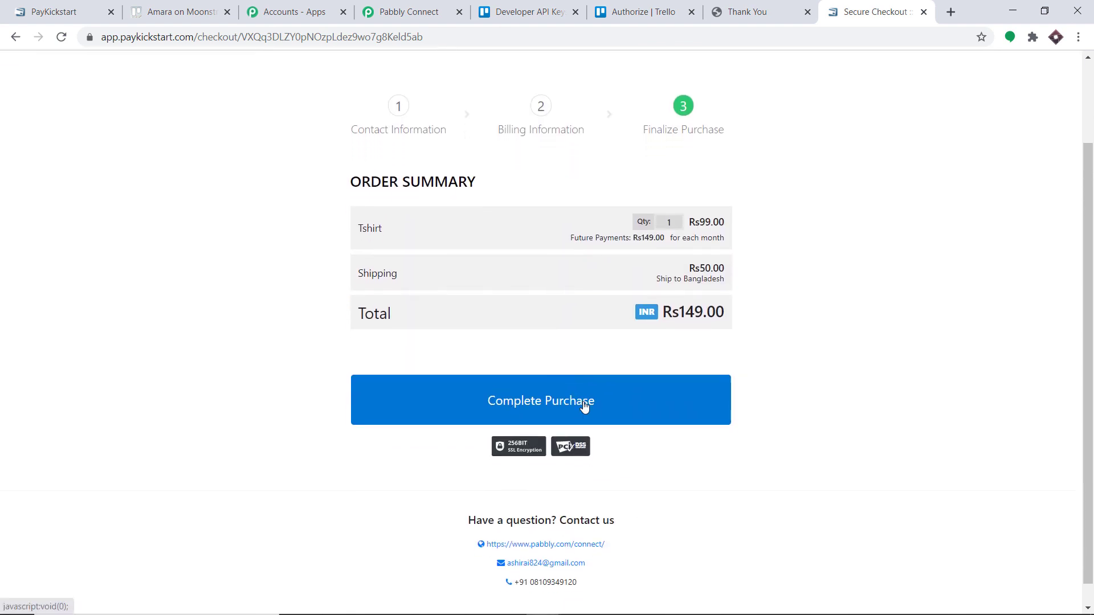
pyautogui.click(584, 403)
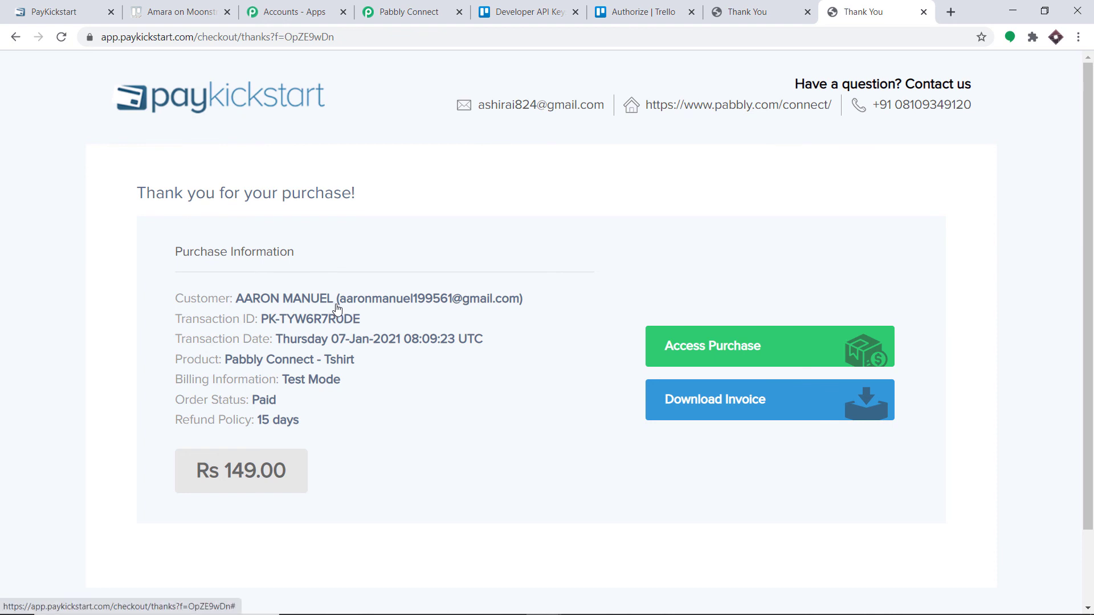
# - Switch to Trello, close the open card, reload the Moonstruck board, and open the newest card in the Crater list to check its description
pyautogui.click(199, 8)
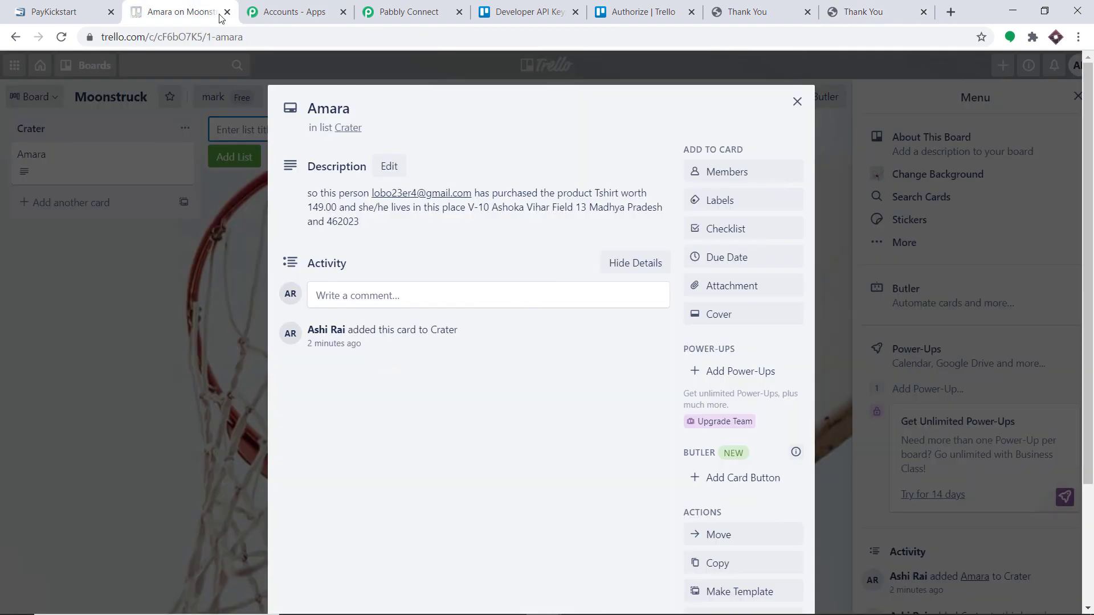
pyautogui.click(797, 104)
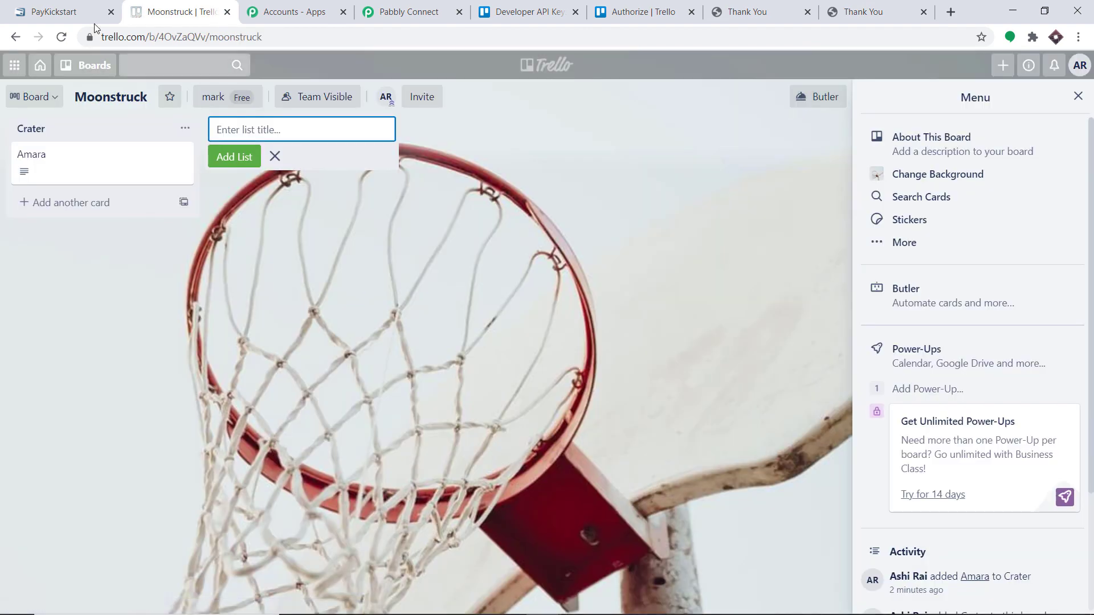
pyautogui.click(60, 36)
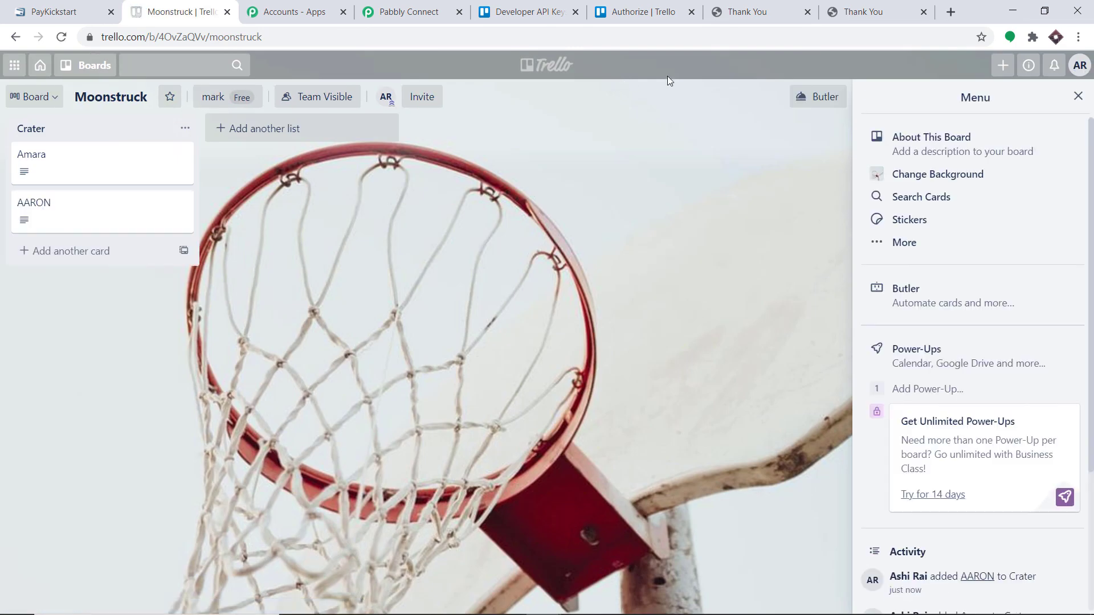
pyautogui.click(95, 213)
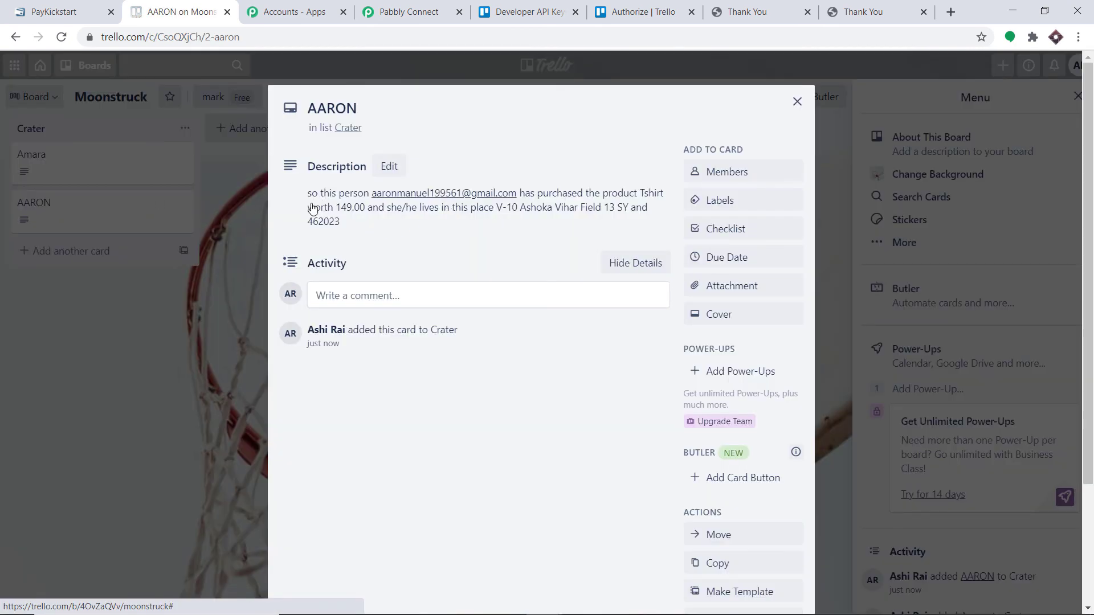